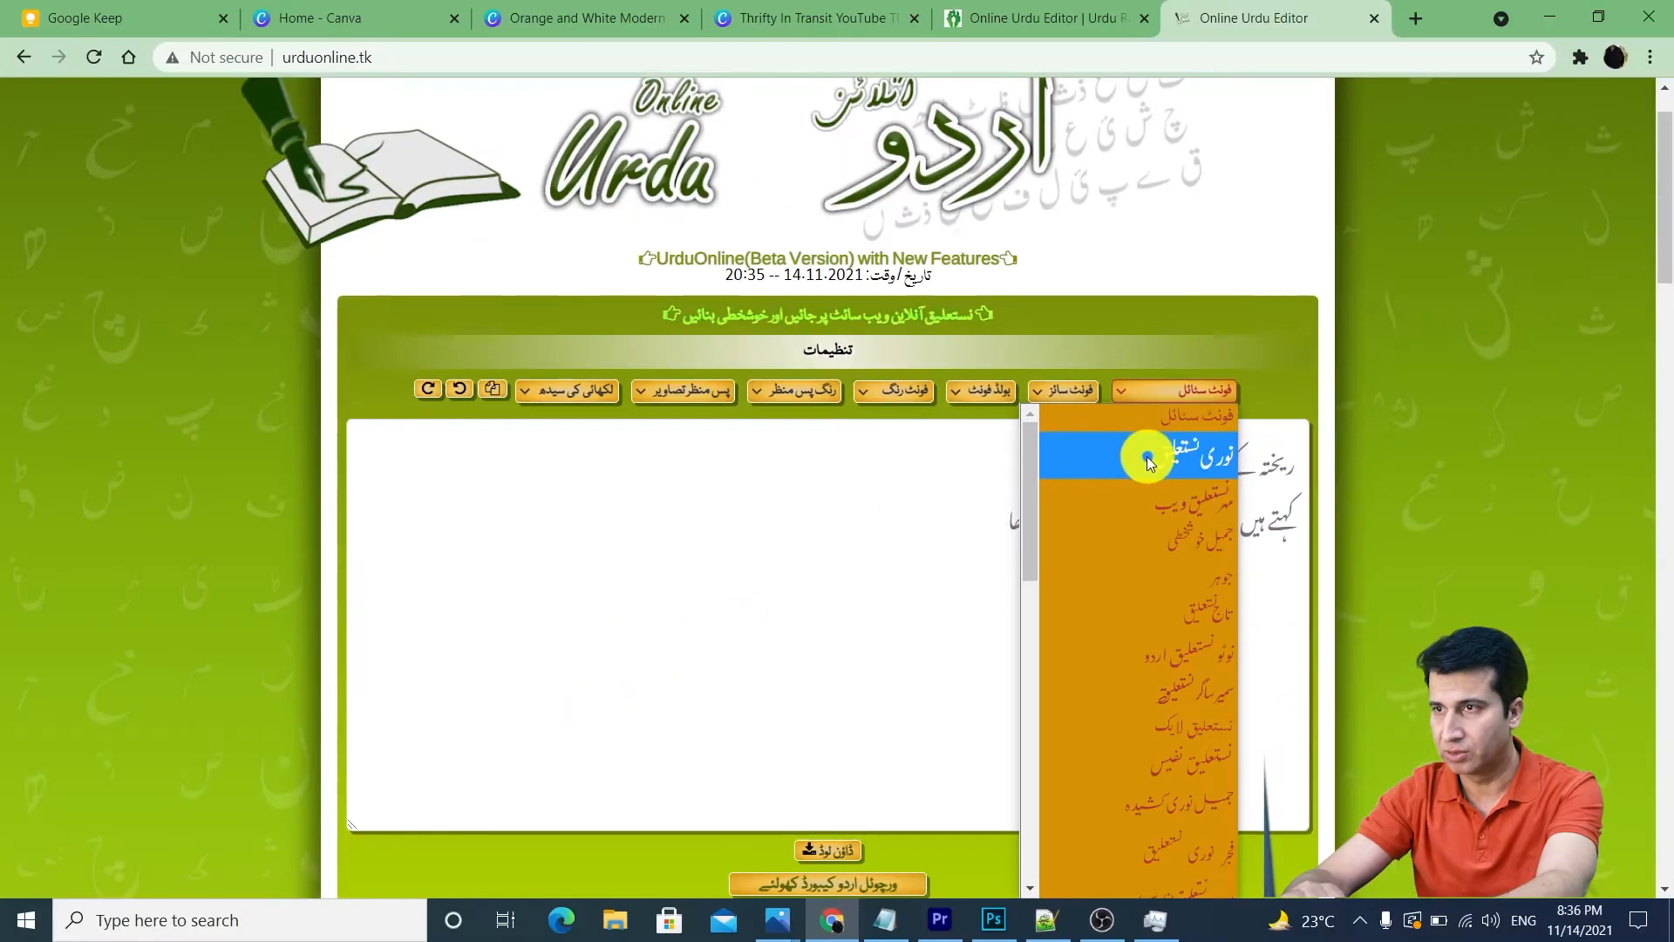
# Step: Set the text font to نوری نستعلیق and show the virtual Urdu keyboard below the editor
pyautogui.click(1147, 462)
pyautogui.scroll(-3, 1069, 148)
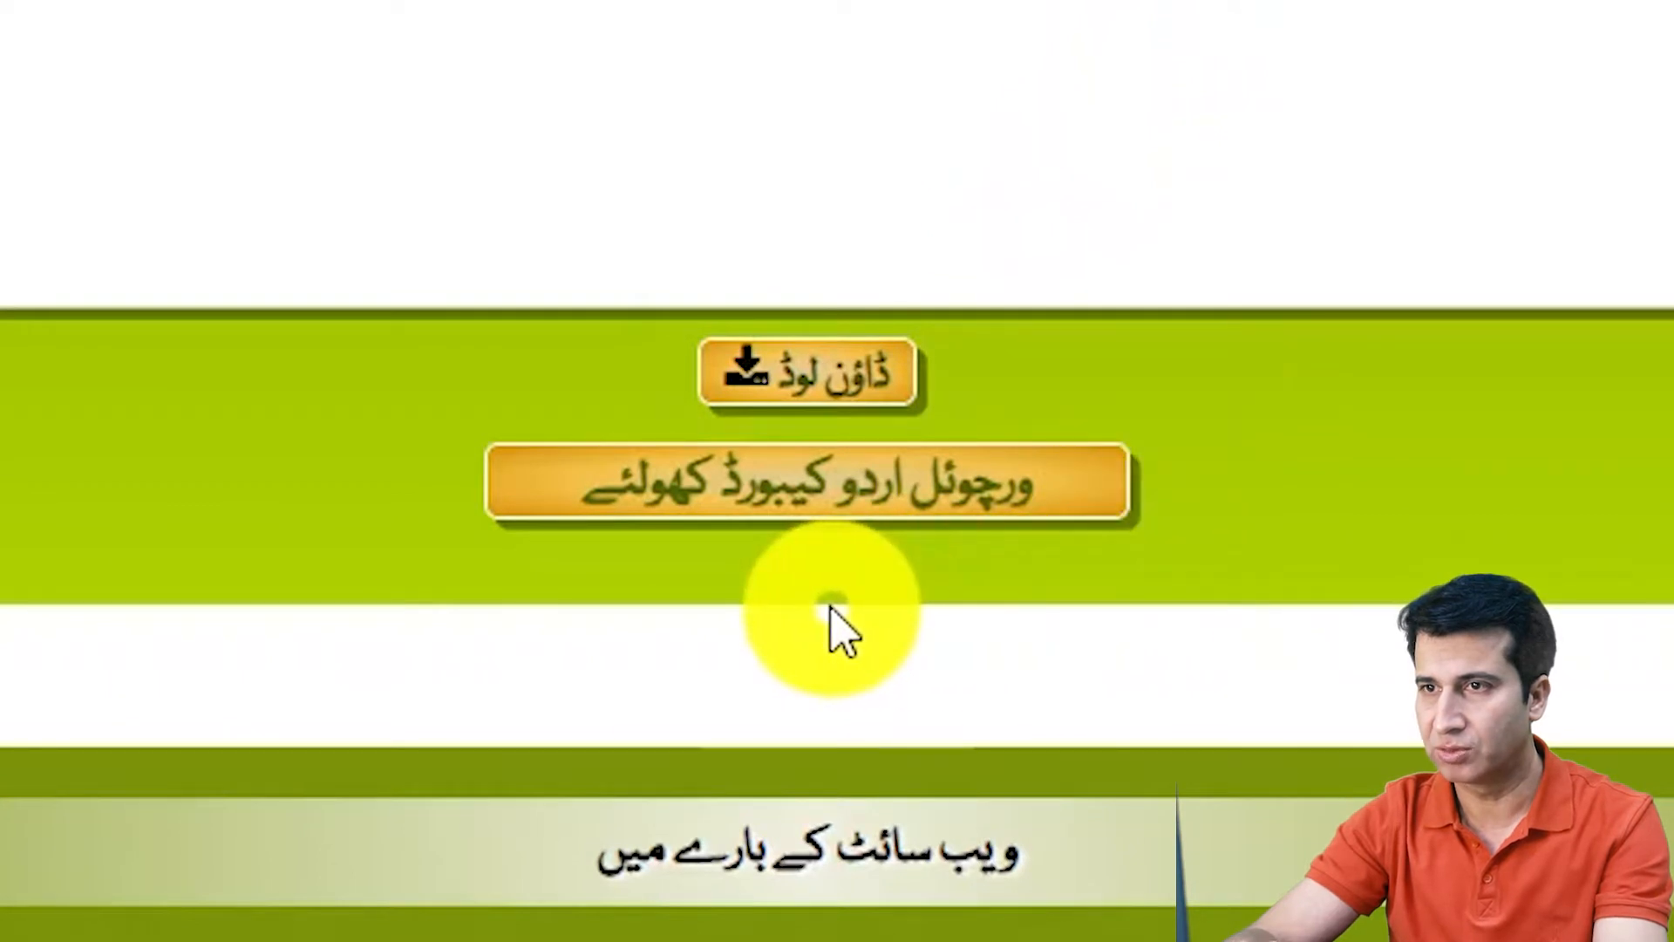
pyautogui.click(827, 499)
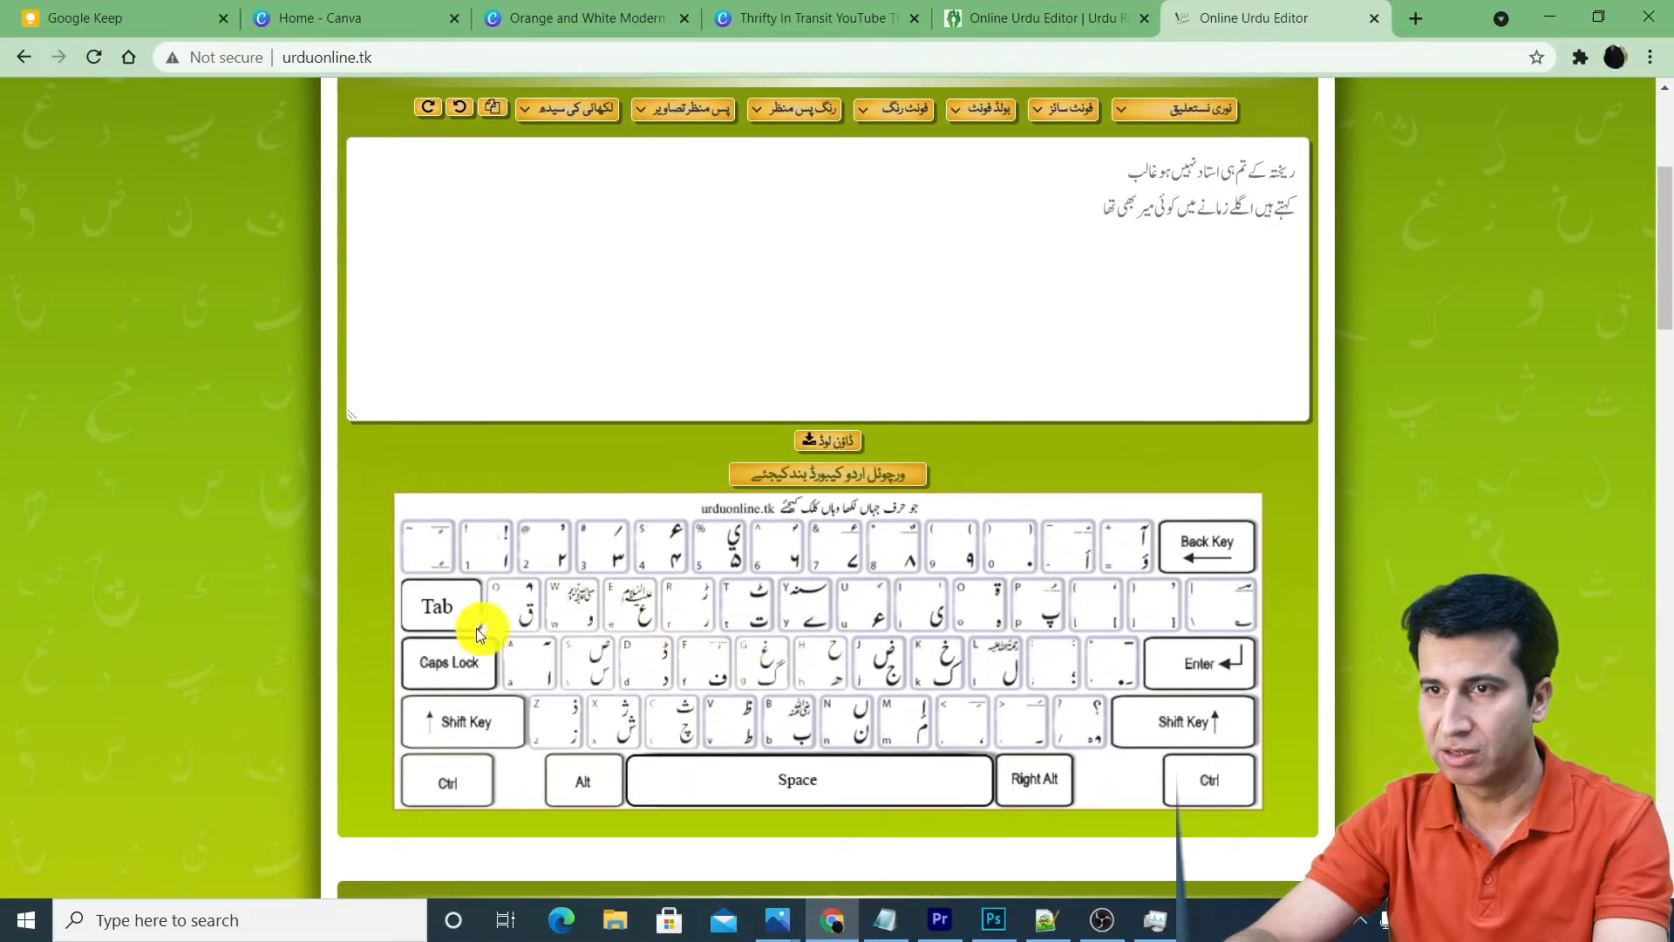
# Step: Replace the sample verse with "اردو میں بنائیں" and set the font size to 80px
pyautogui.scroll(-1, 535, 665)
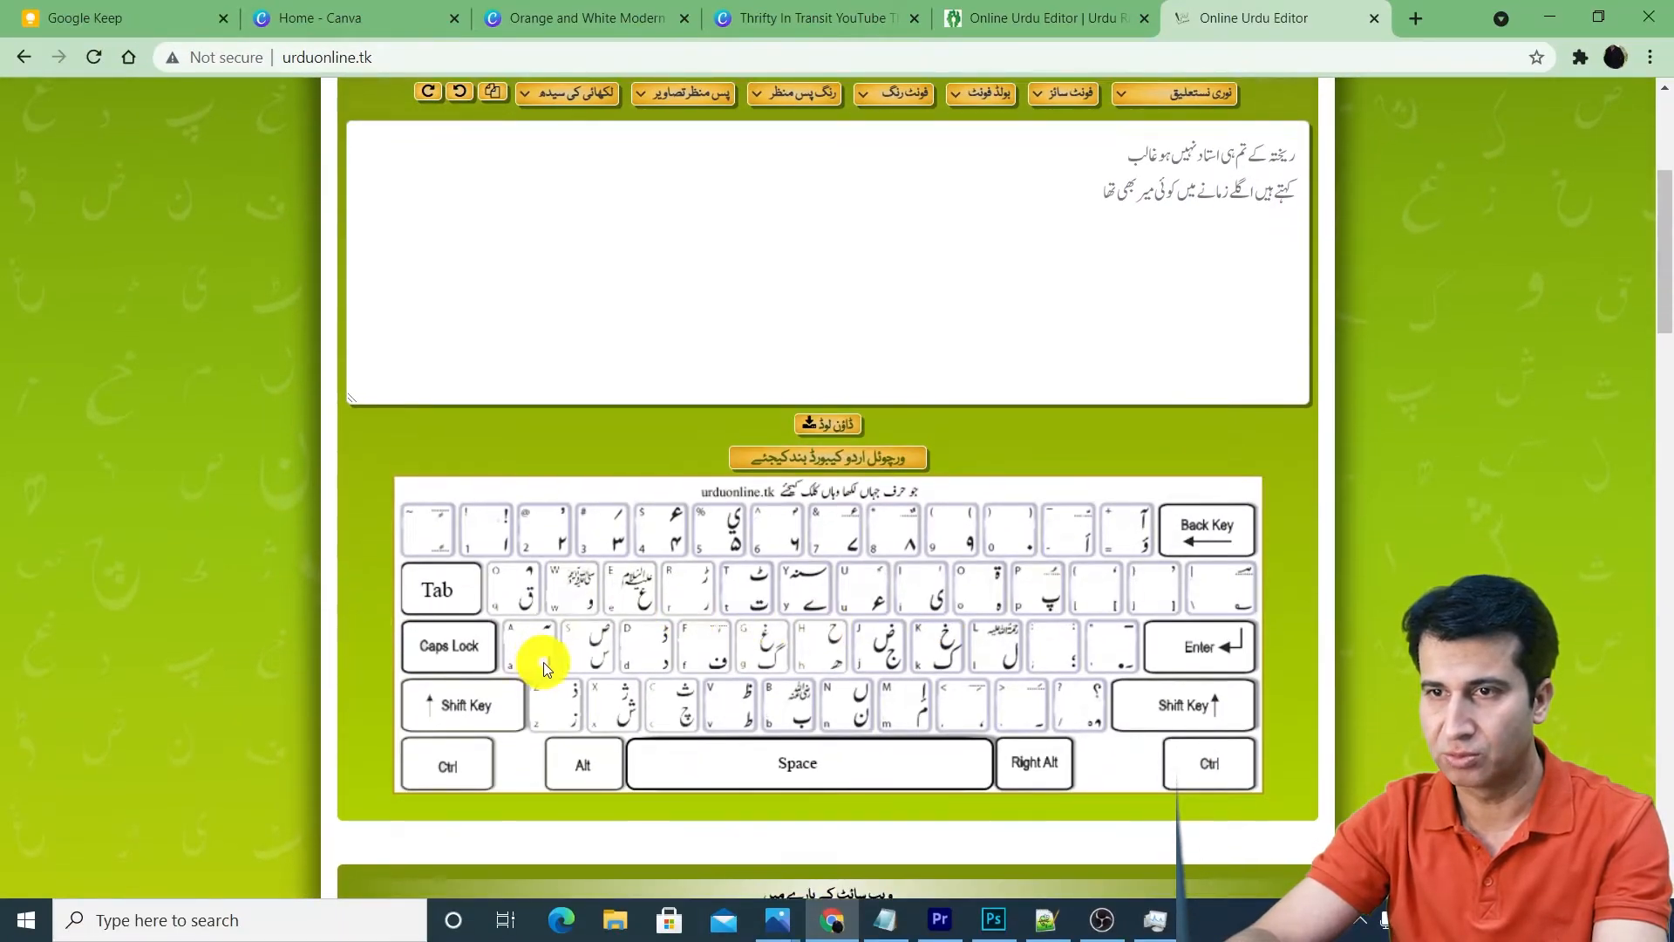
pyautogui.click(542, 662)
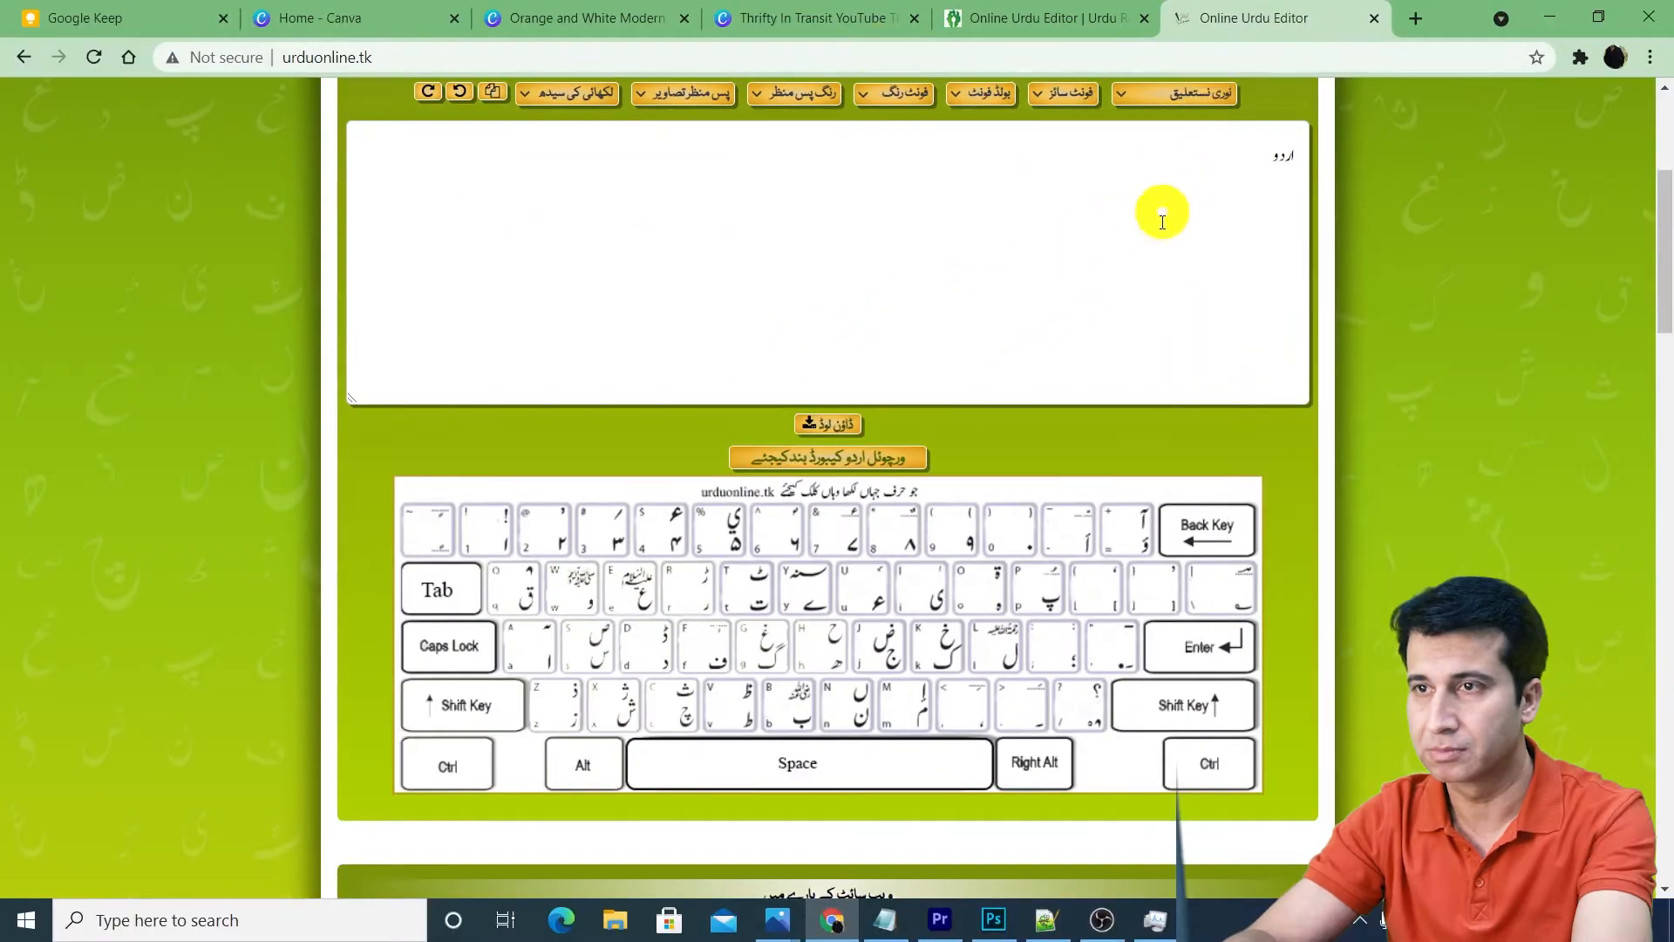
pyautogui.moveTo(1182, 158); pyautogui.dragTo(1321, 153)
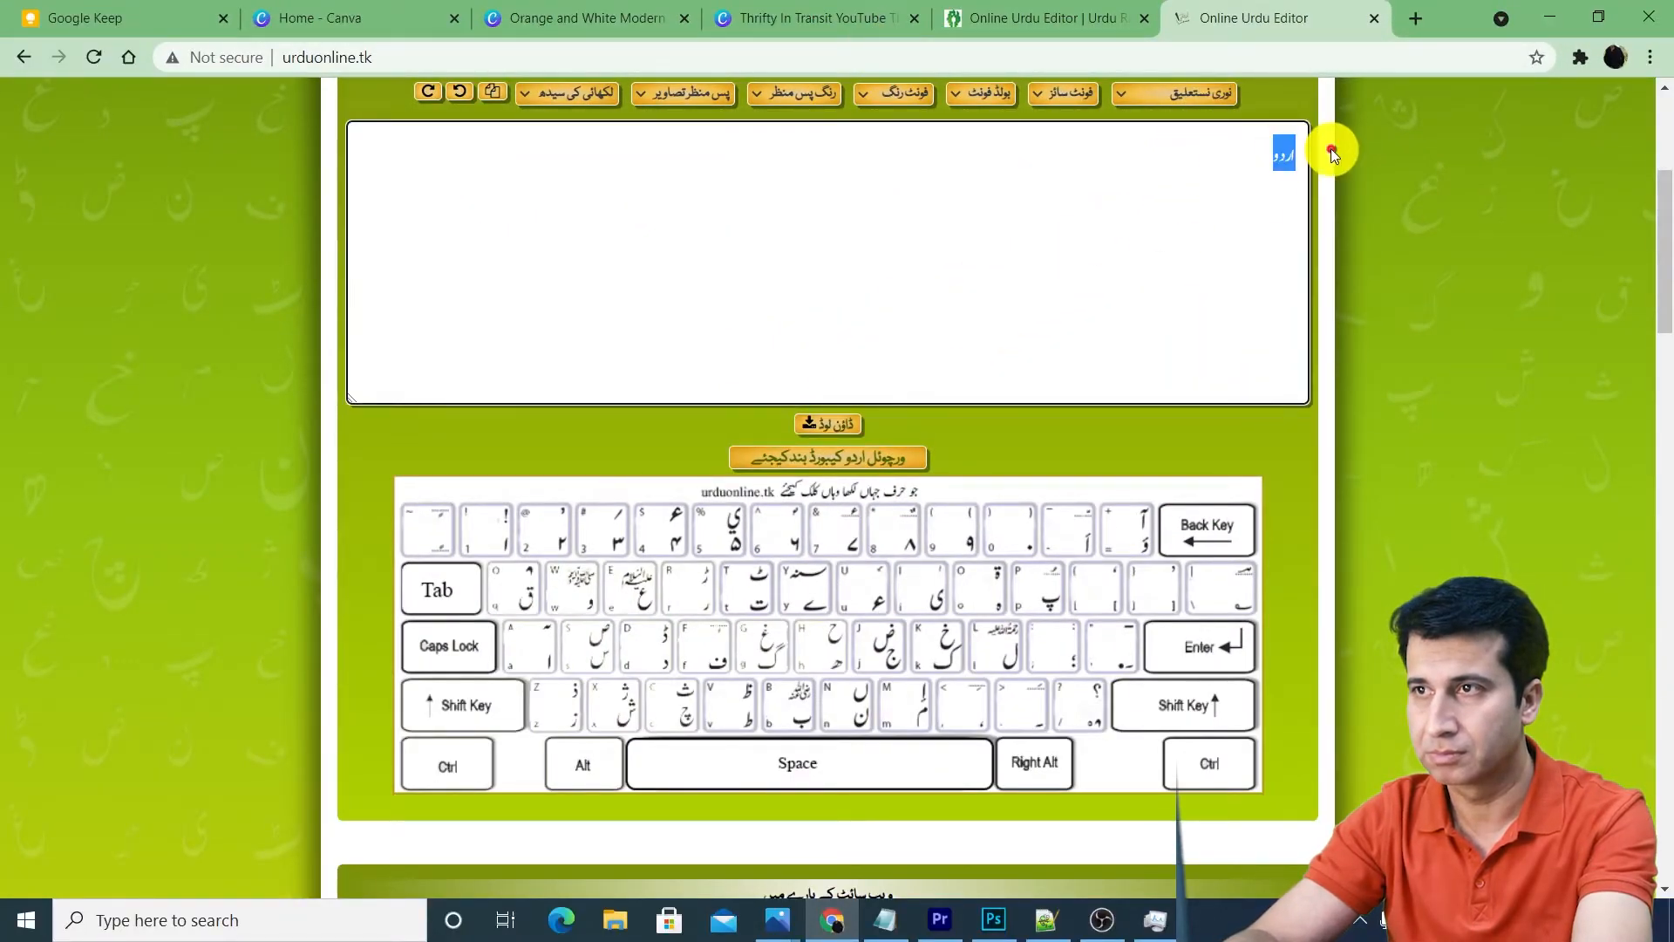
pyautogui.write('اردو میں بنائیں')
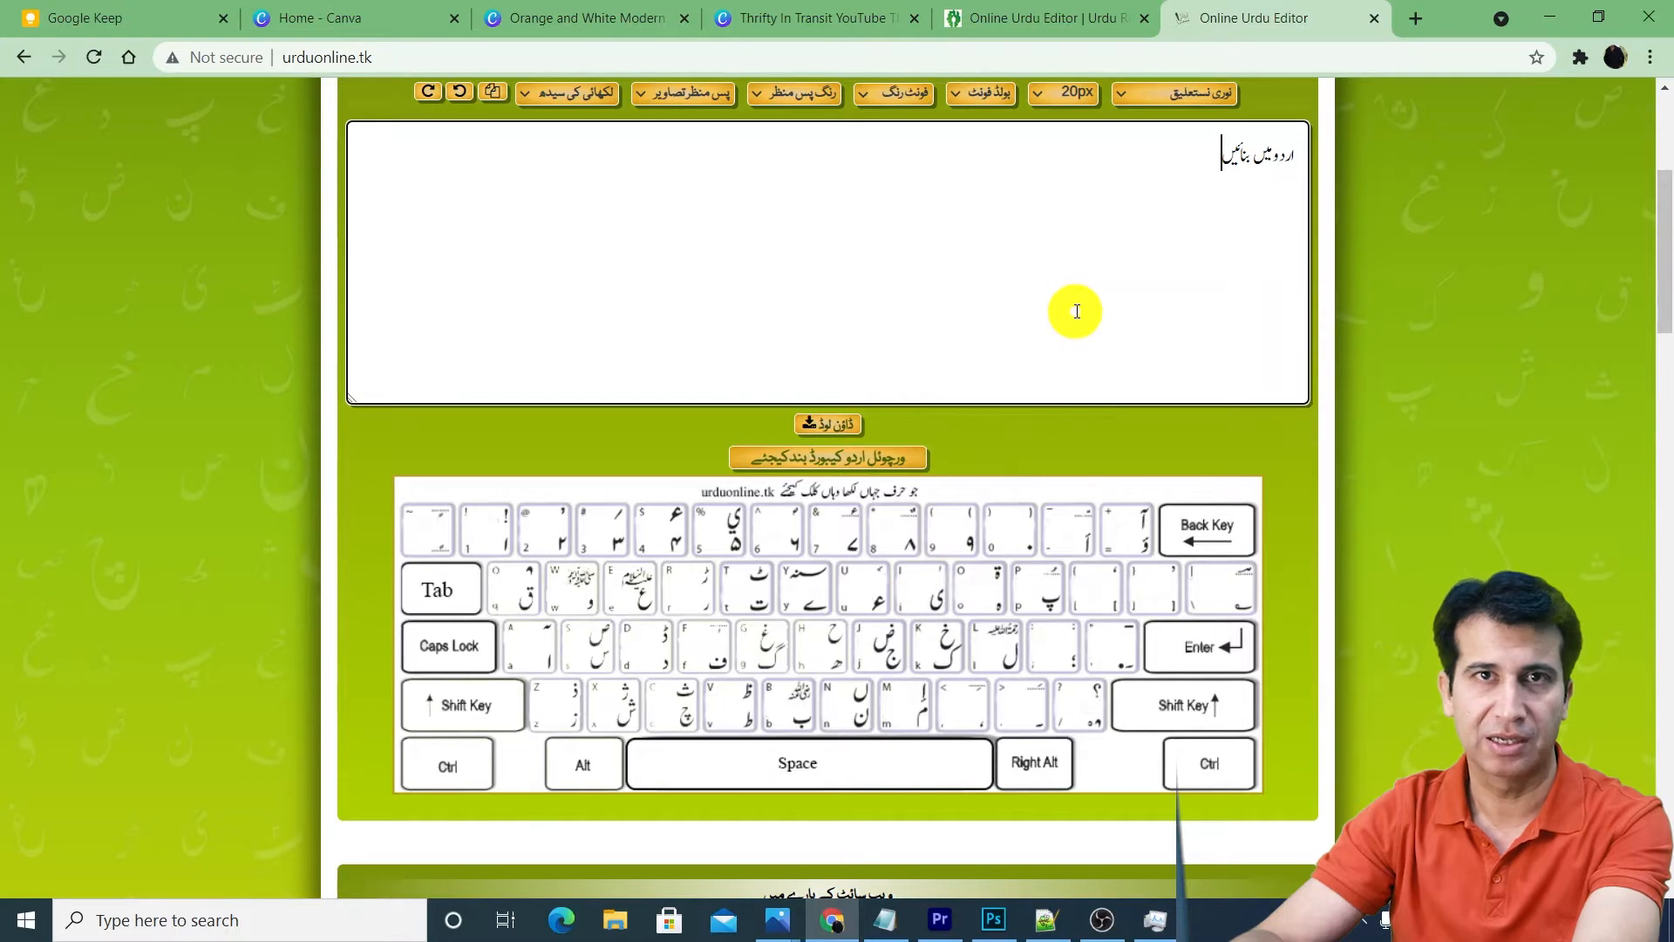
pyautogui.click(1084, 94)
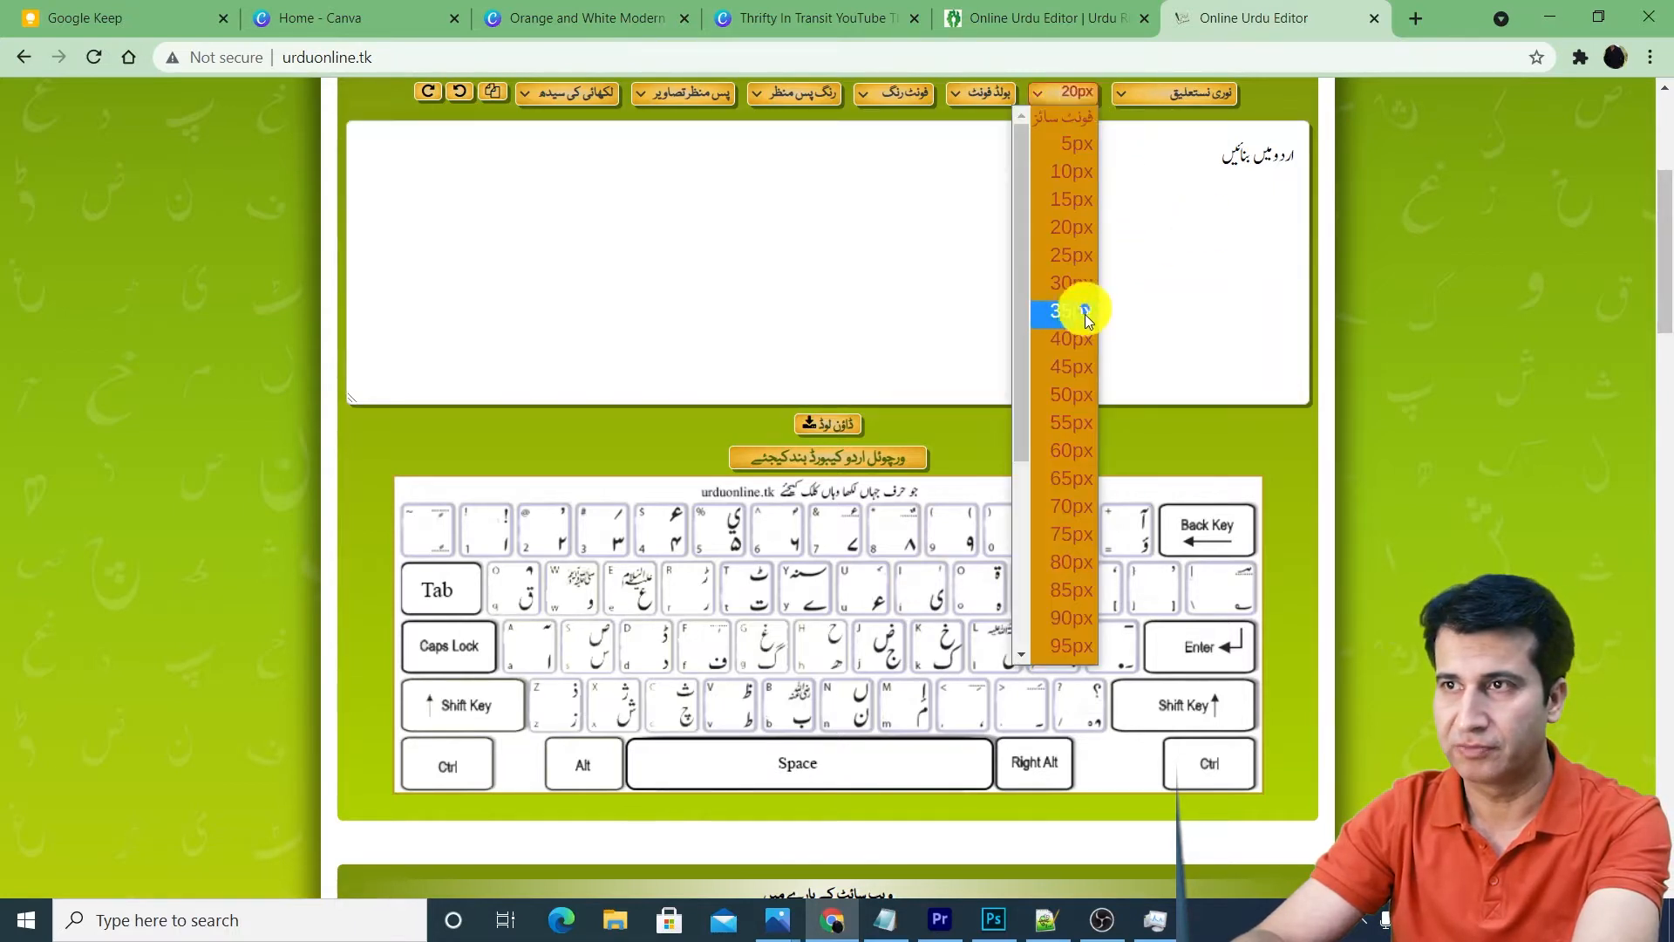
pyautogui.click(1081, 562)
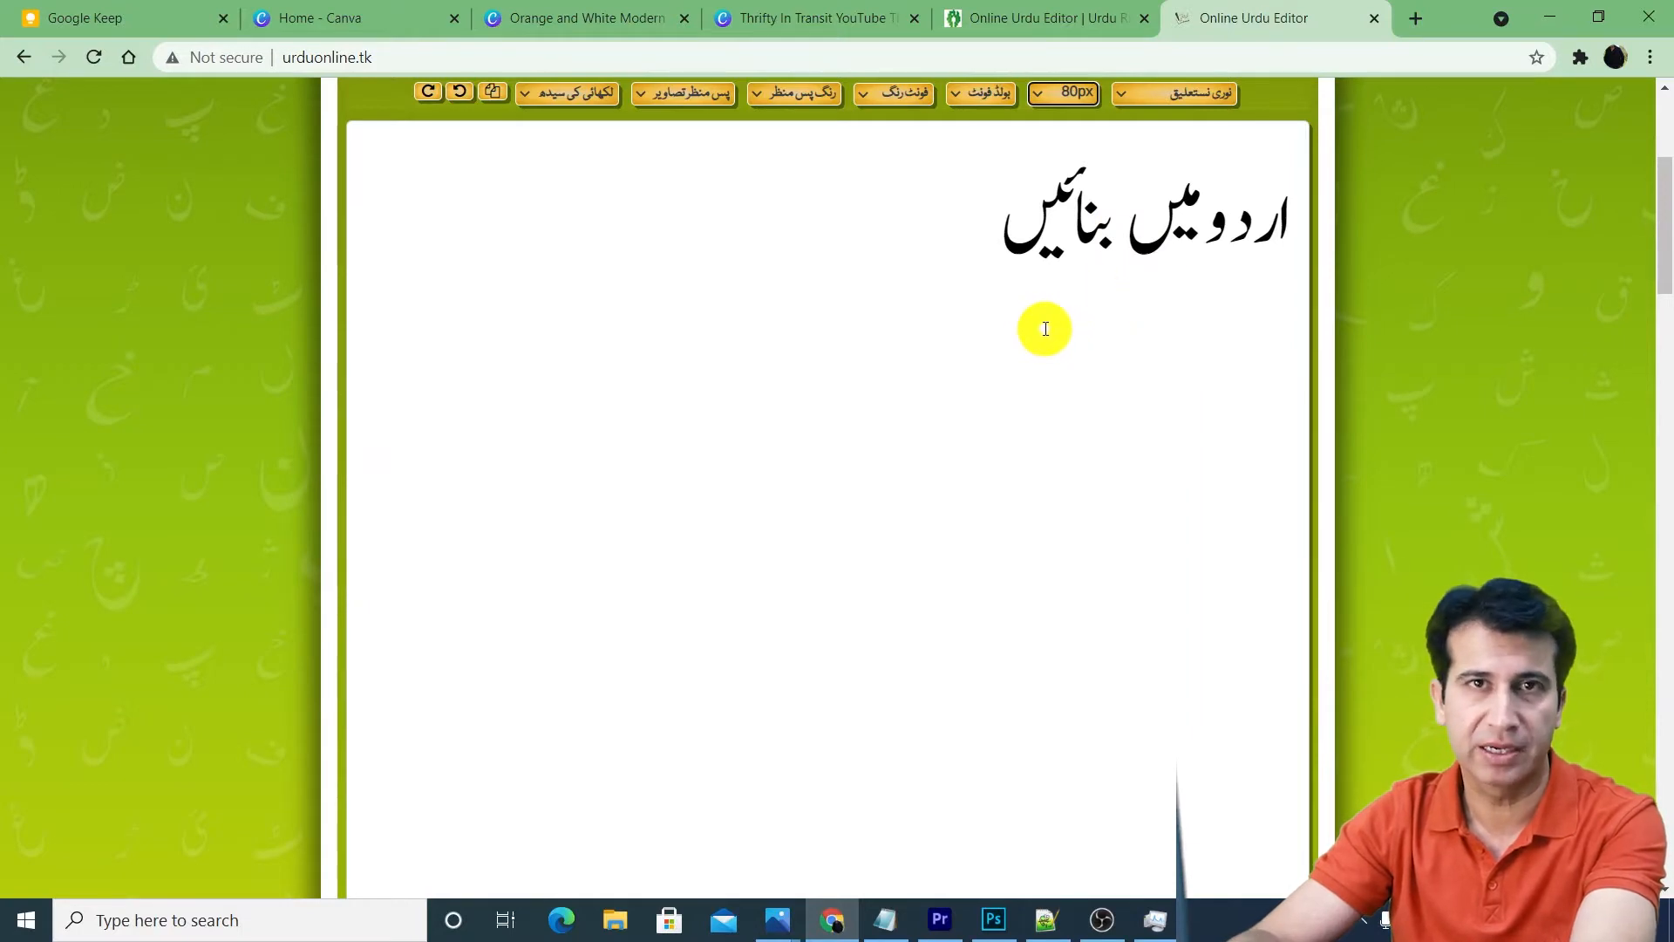
# Step: Widen the gap between "اردو میں" and "بنائیں" with a run of extra spaces
pyautogui.click(1126, 232)
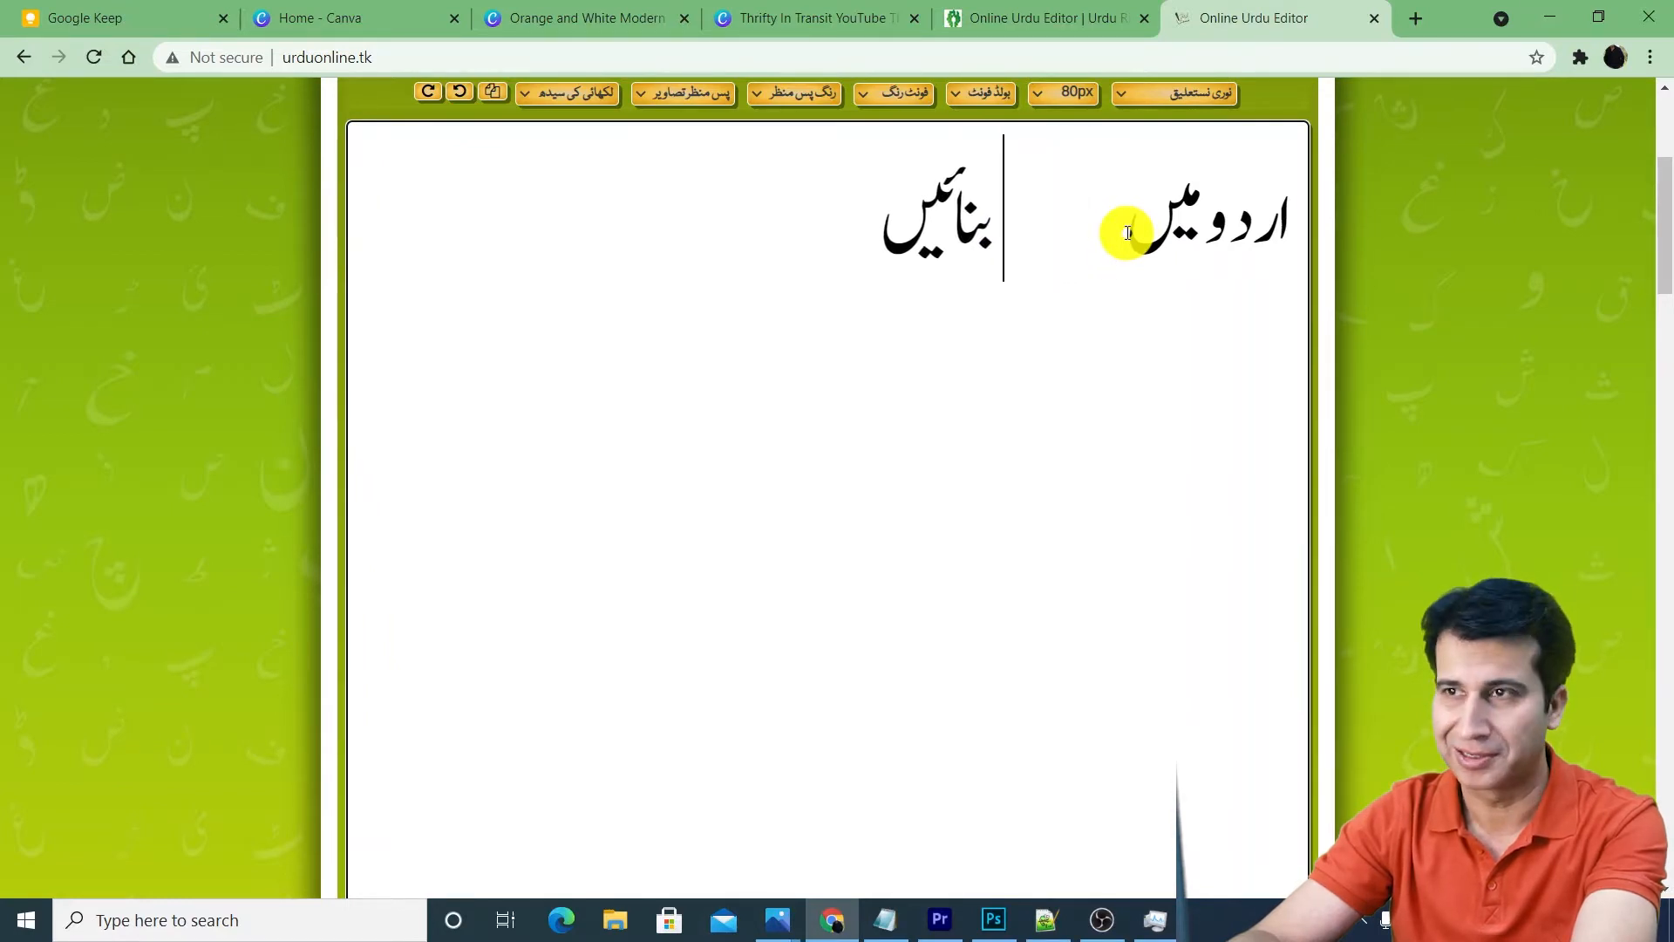
pyautogui.press('BackSpace')
pyautogui.press('BackSpace')
pyautogui.press('BackSpace')
pyautogui.press('BackSpace')
pyautogui.press('BackSpace')
pyautogui.press('BackSpace')
pyautogui.press('BackSpace')
pyautogui.press('BackSpace')
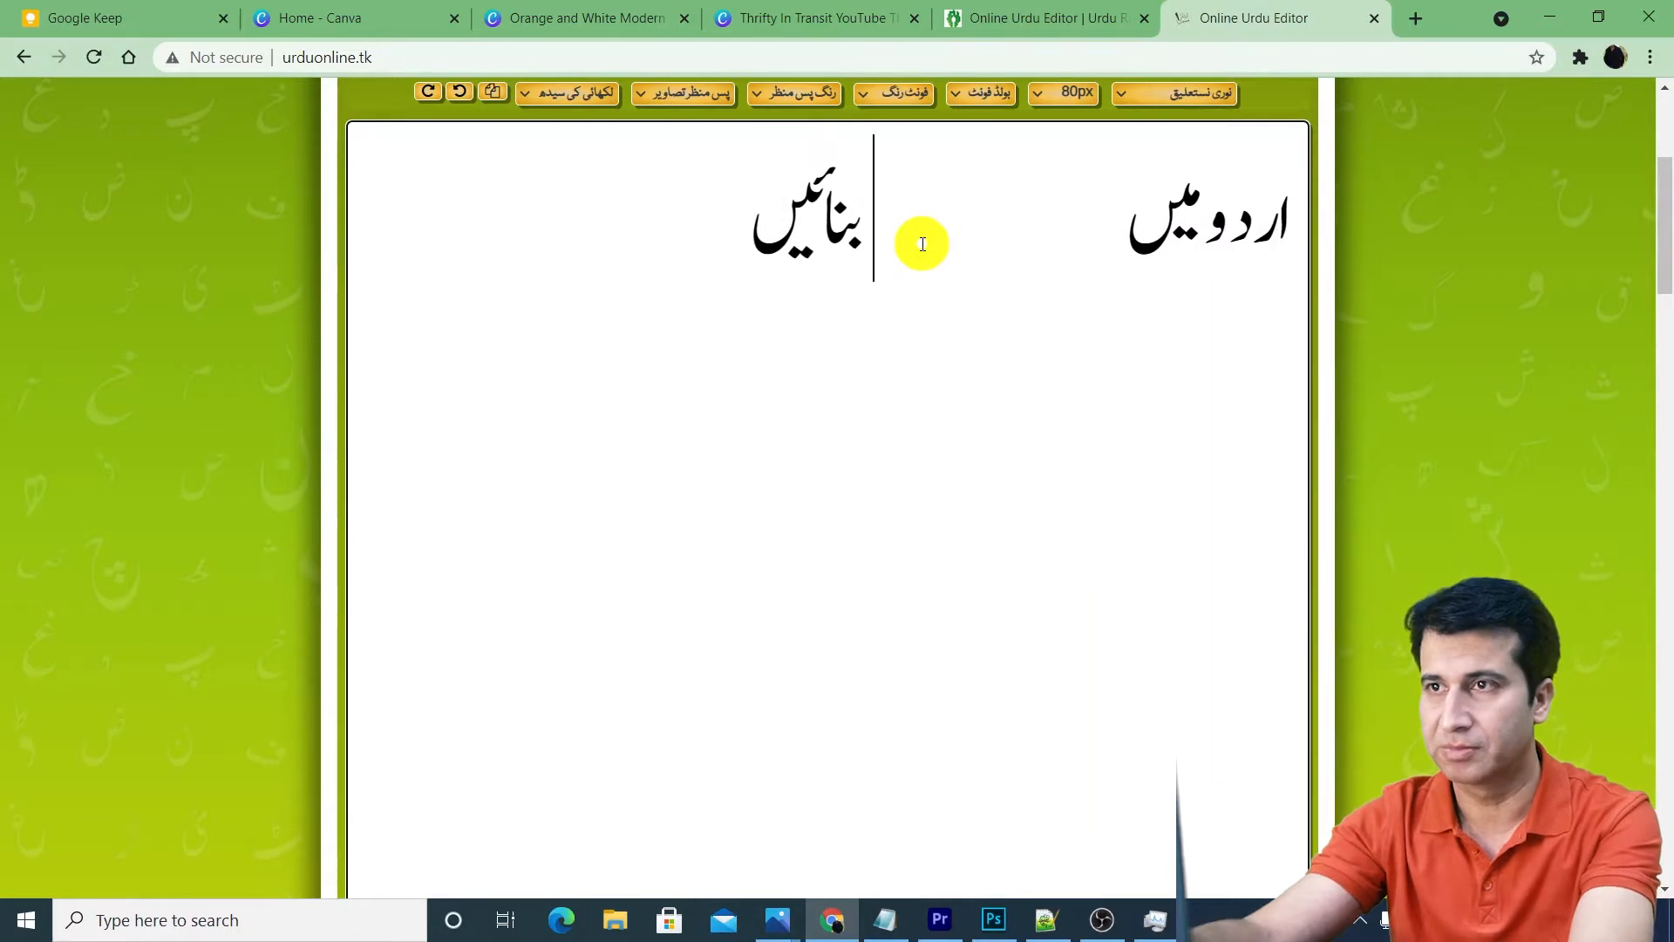
pyautogui.press('BackSpace')
pyautogui.press('BackSpace')
pyautogui.press('BackSpace')
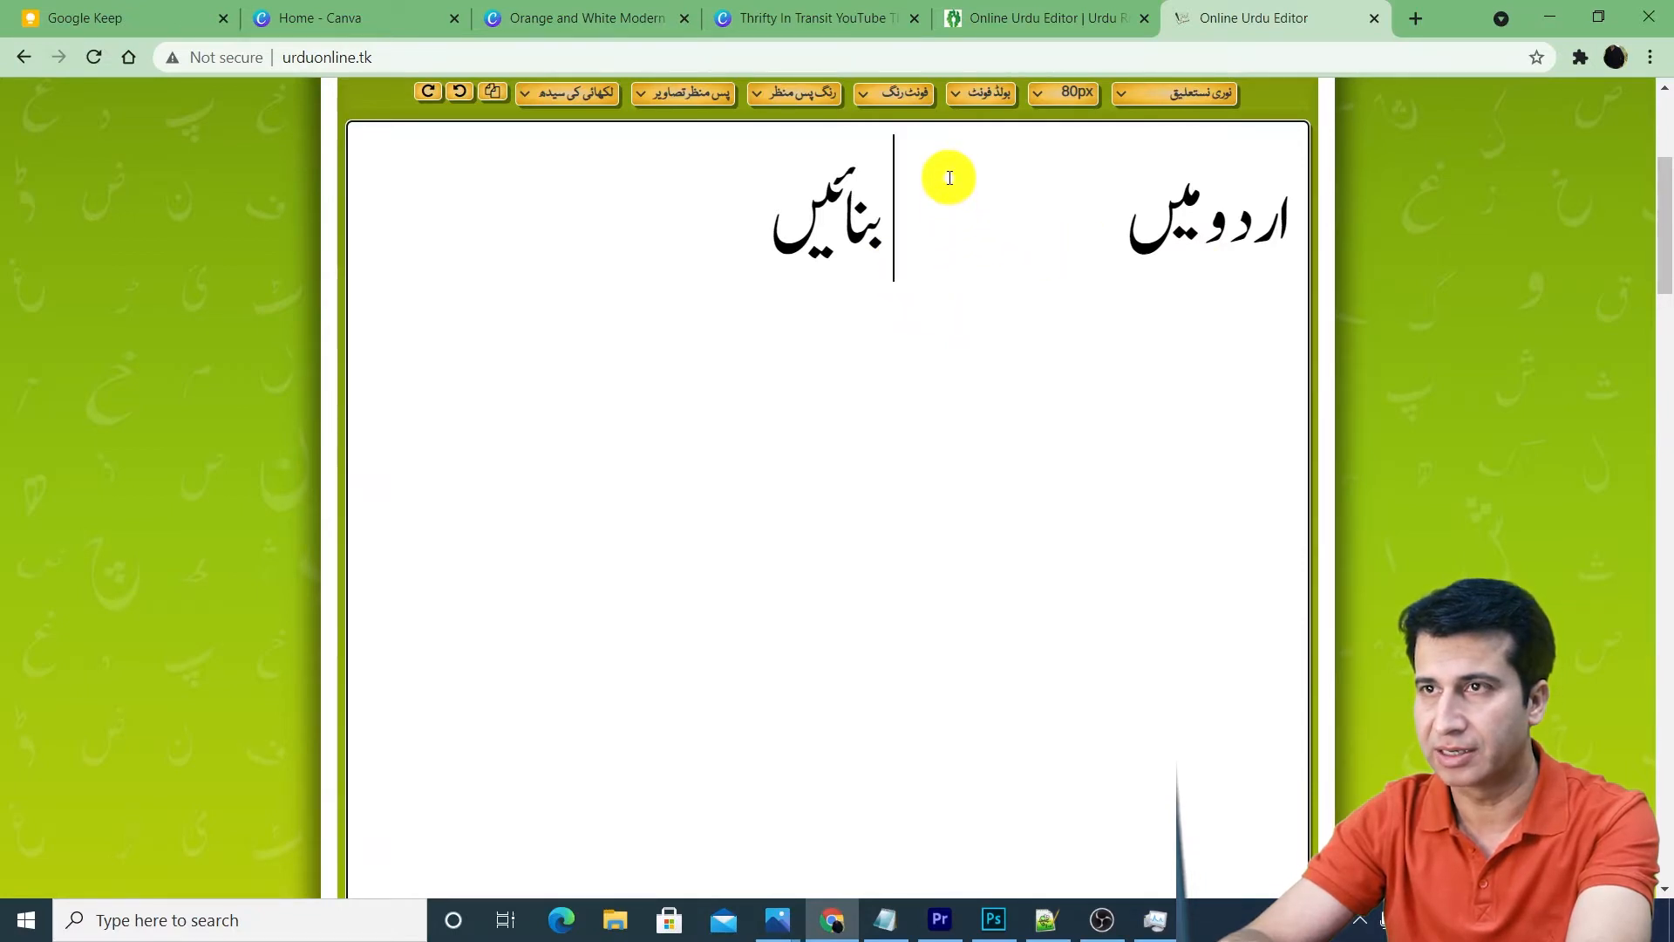
# Step: Set the font colour to yellow (زرد) and the text area's background colour to black (سیاہ)
pyautogui.click(923, 98)
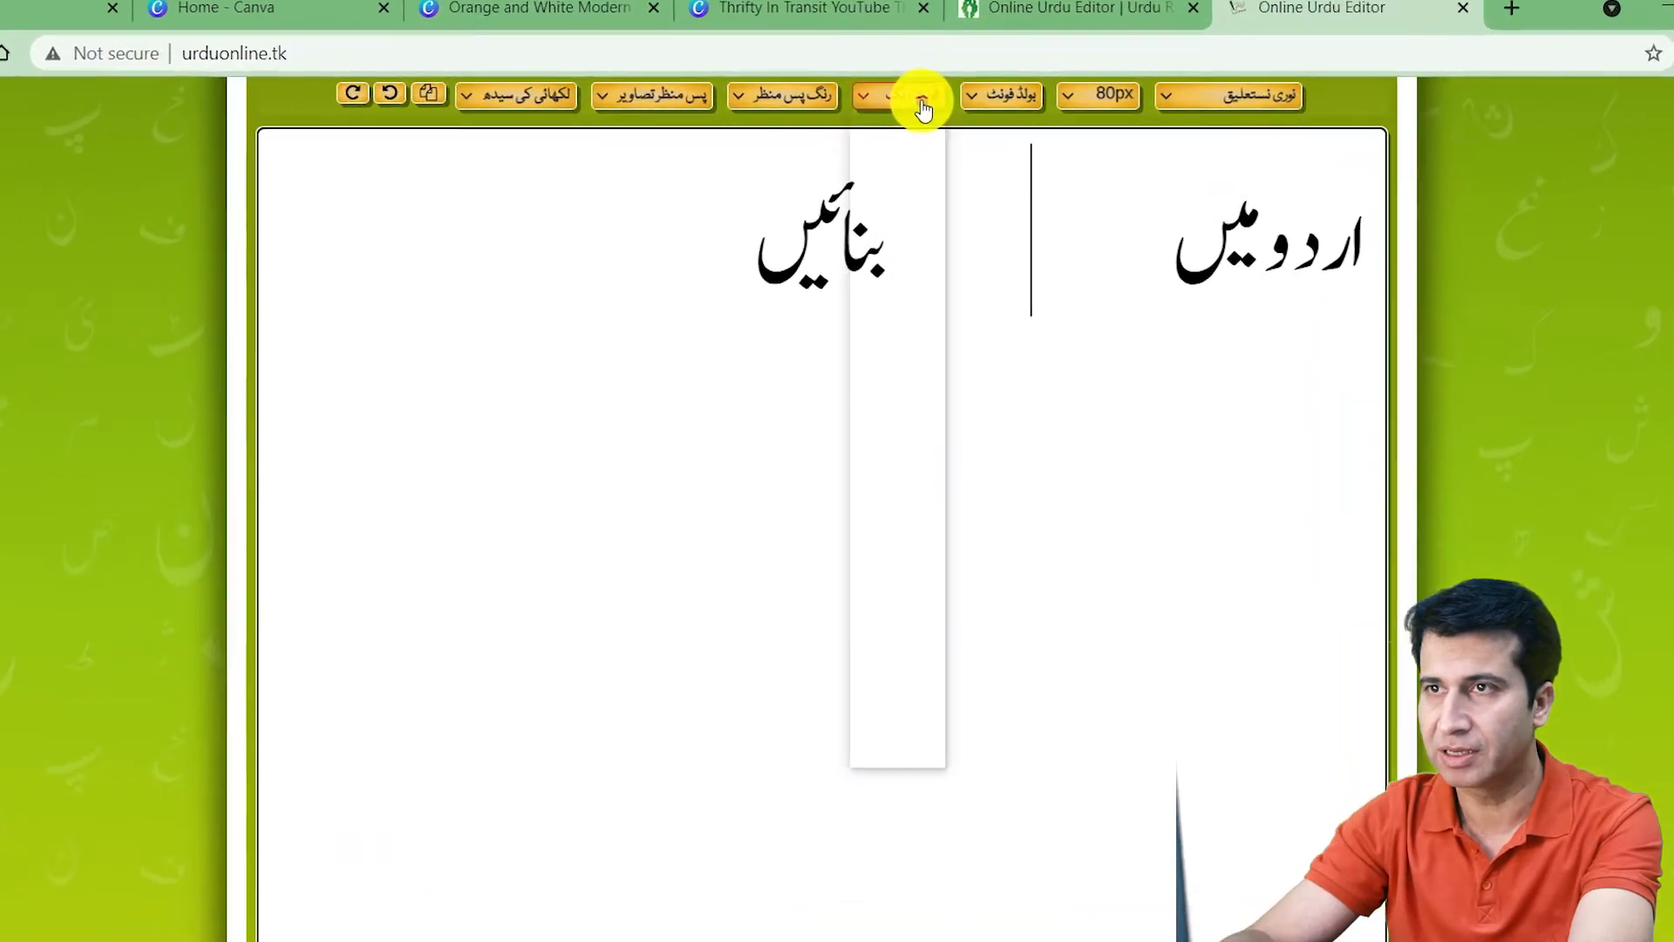
pyautogui.click(913, 99)
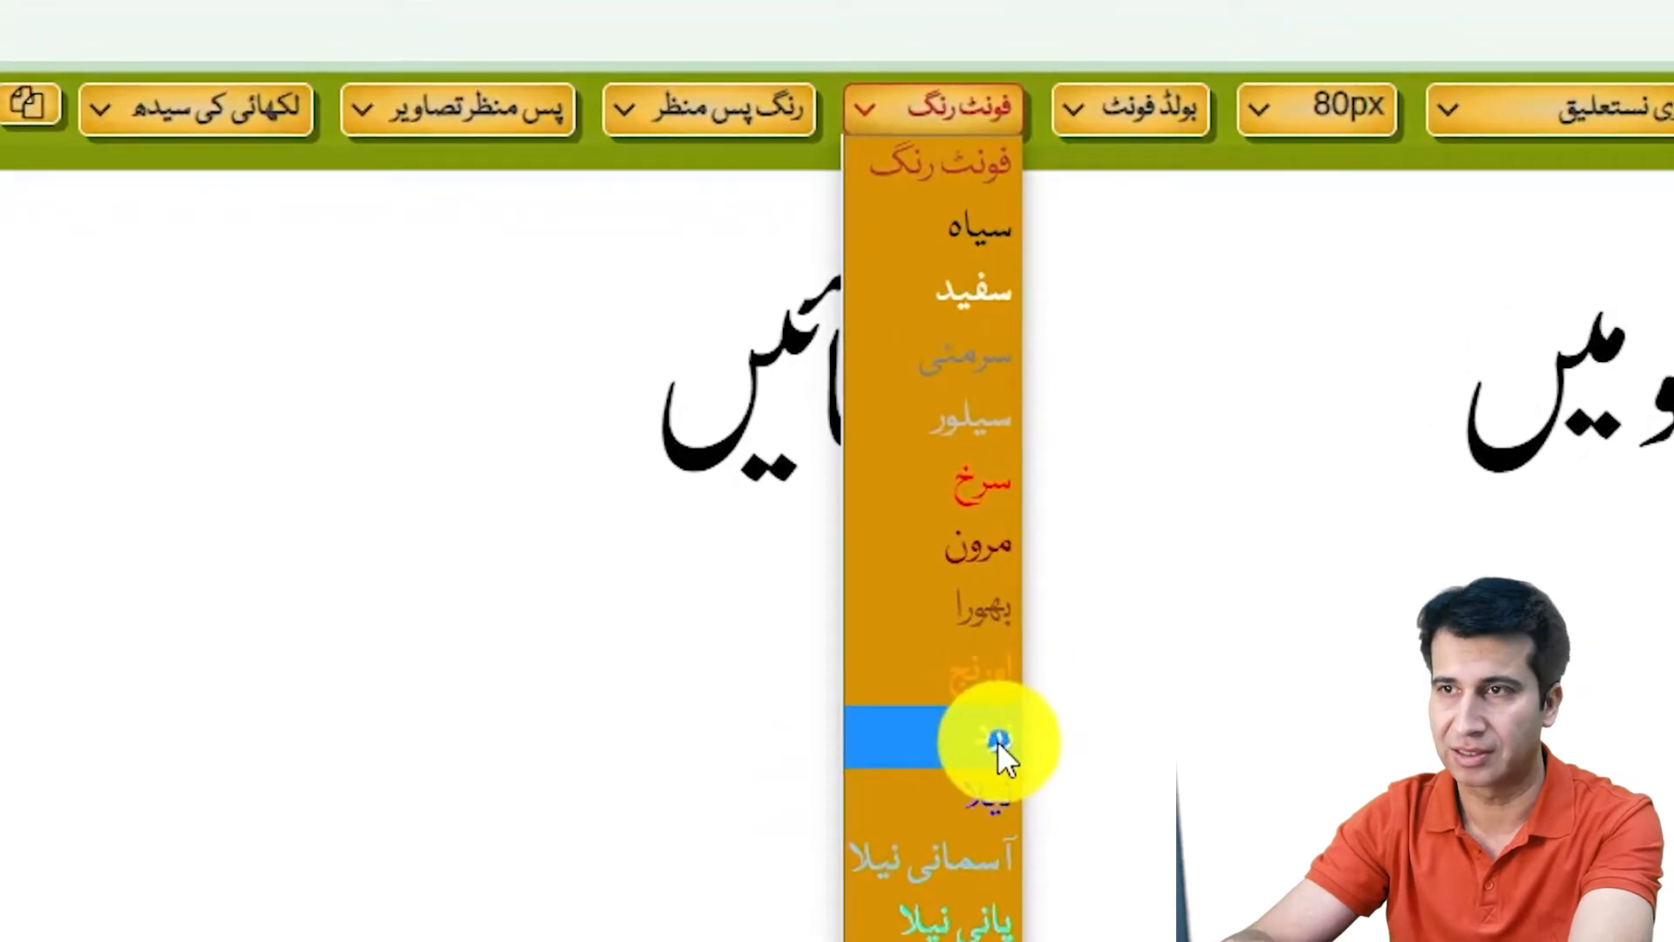
pyautogui.click(997, 740)
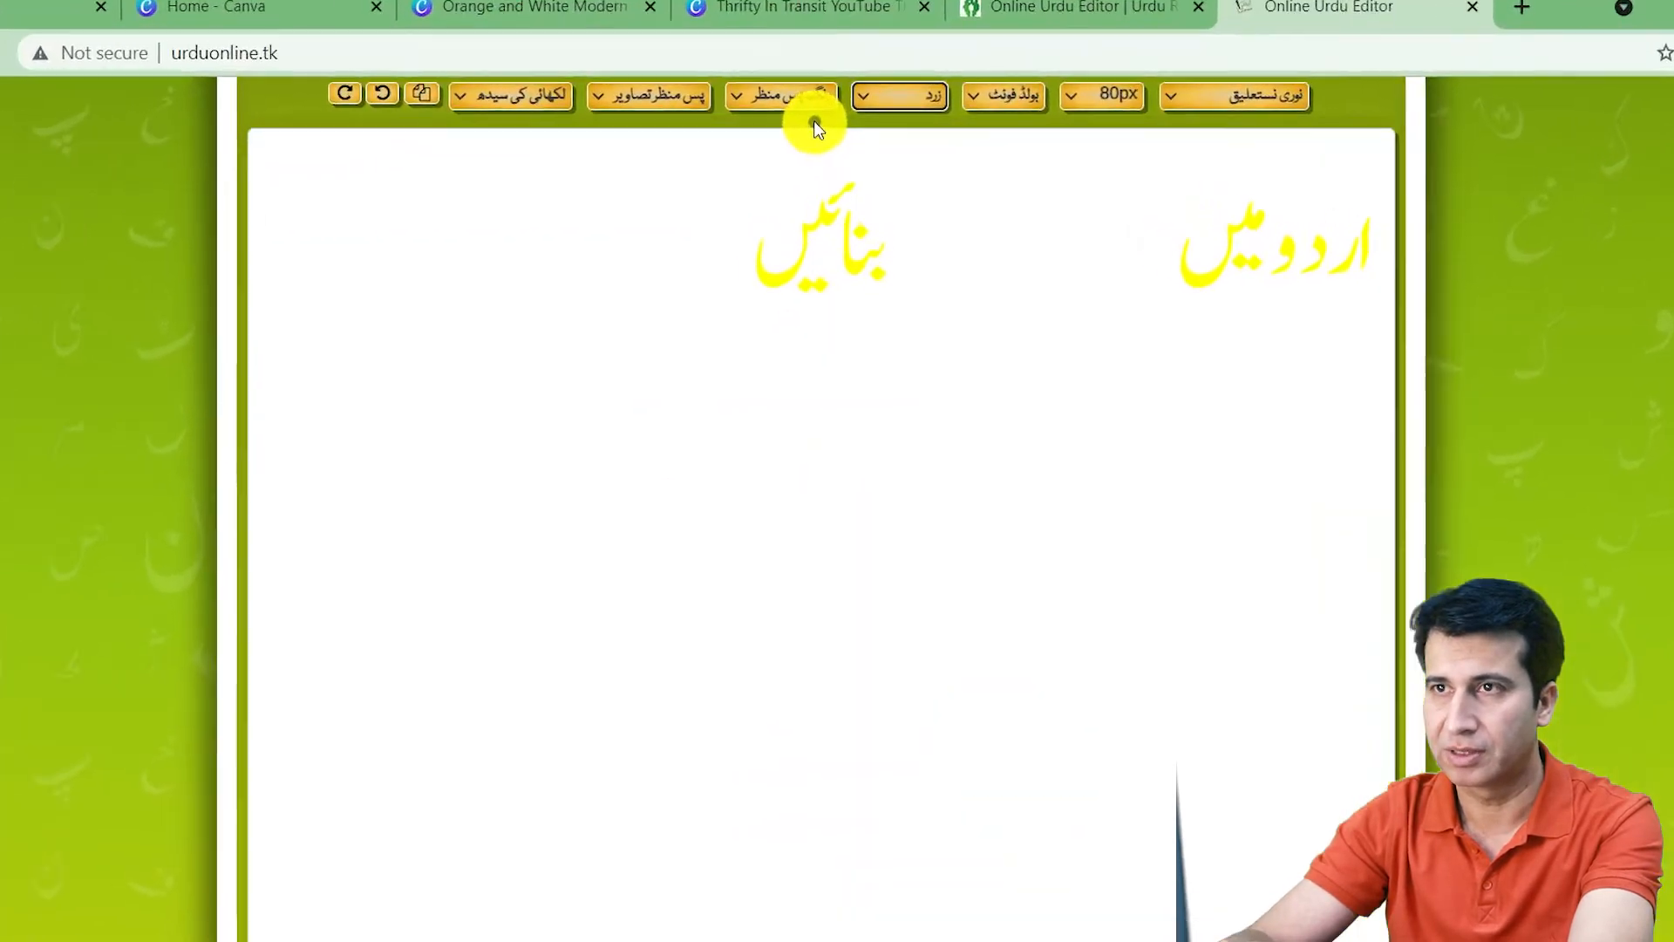
pyautogui.click(811, 98)
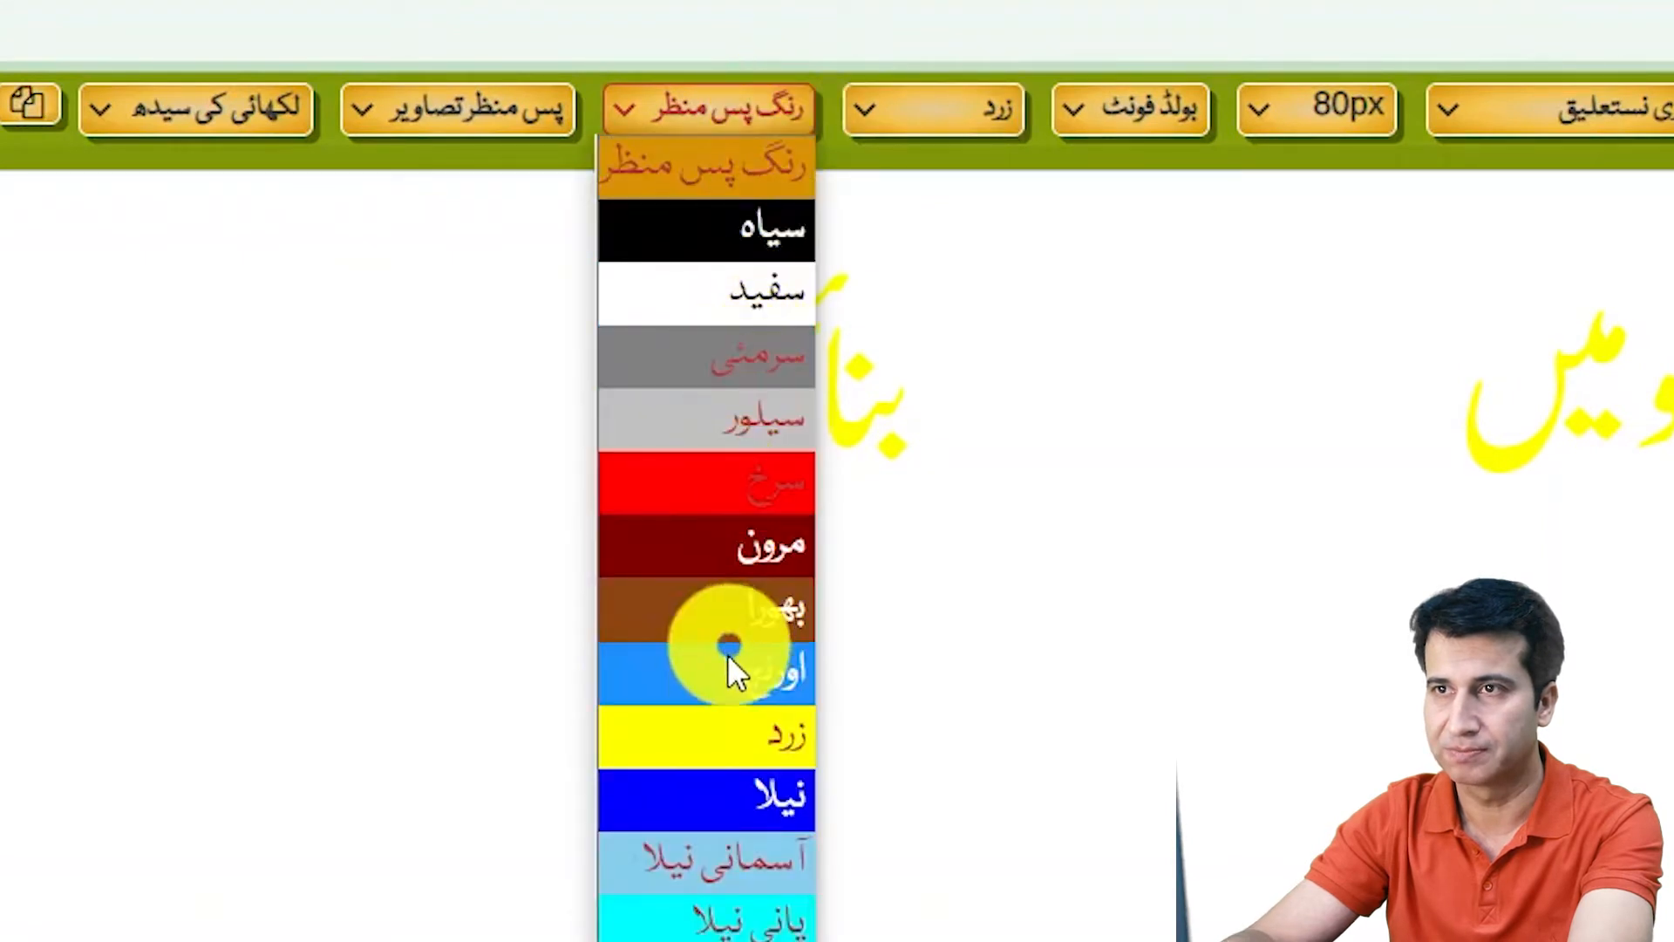
pyautogui.click(723, 230)
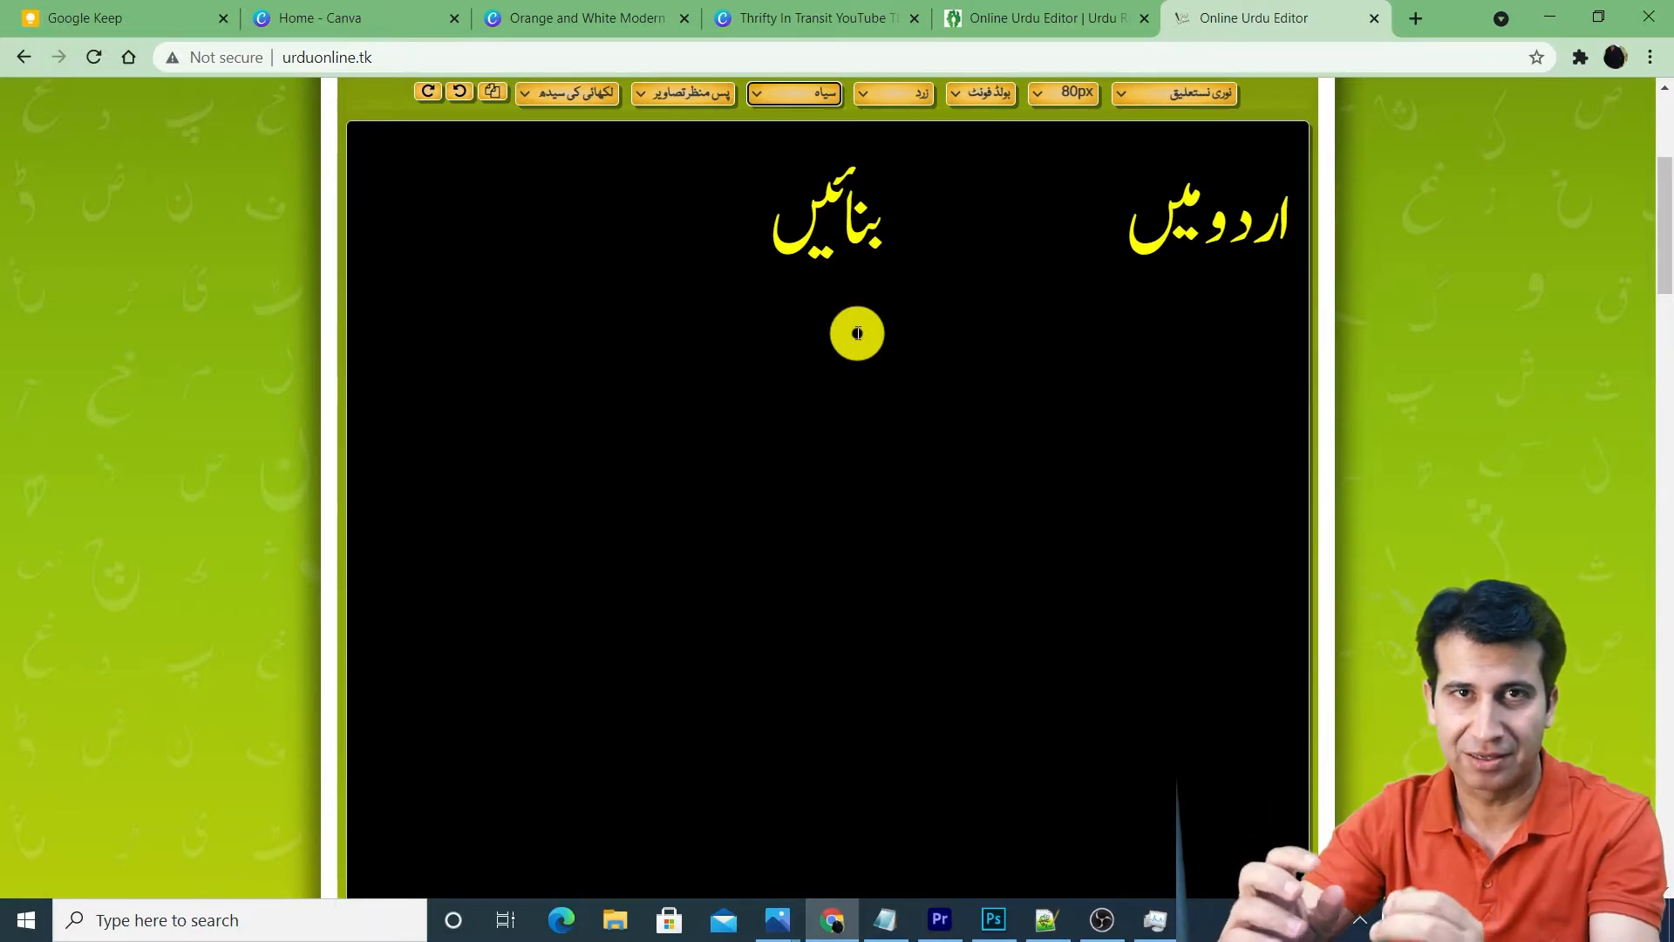
# Step: Start a new line below the heading text and set the font size to 25px
pyautogui.click(748, 221)
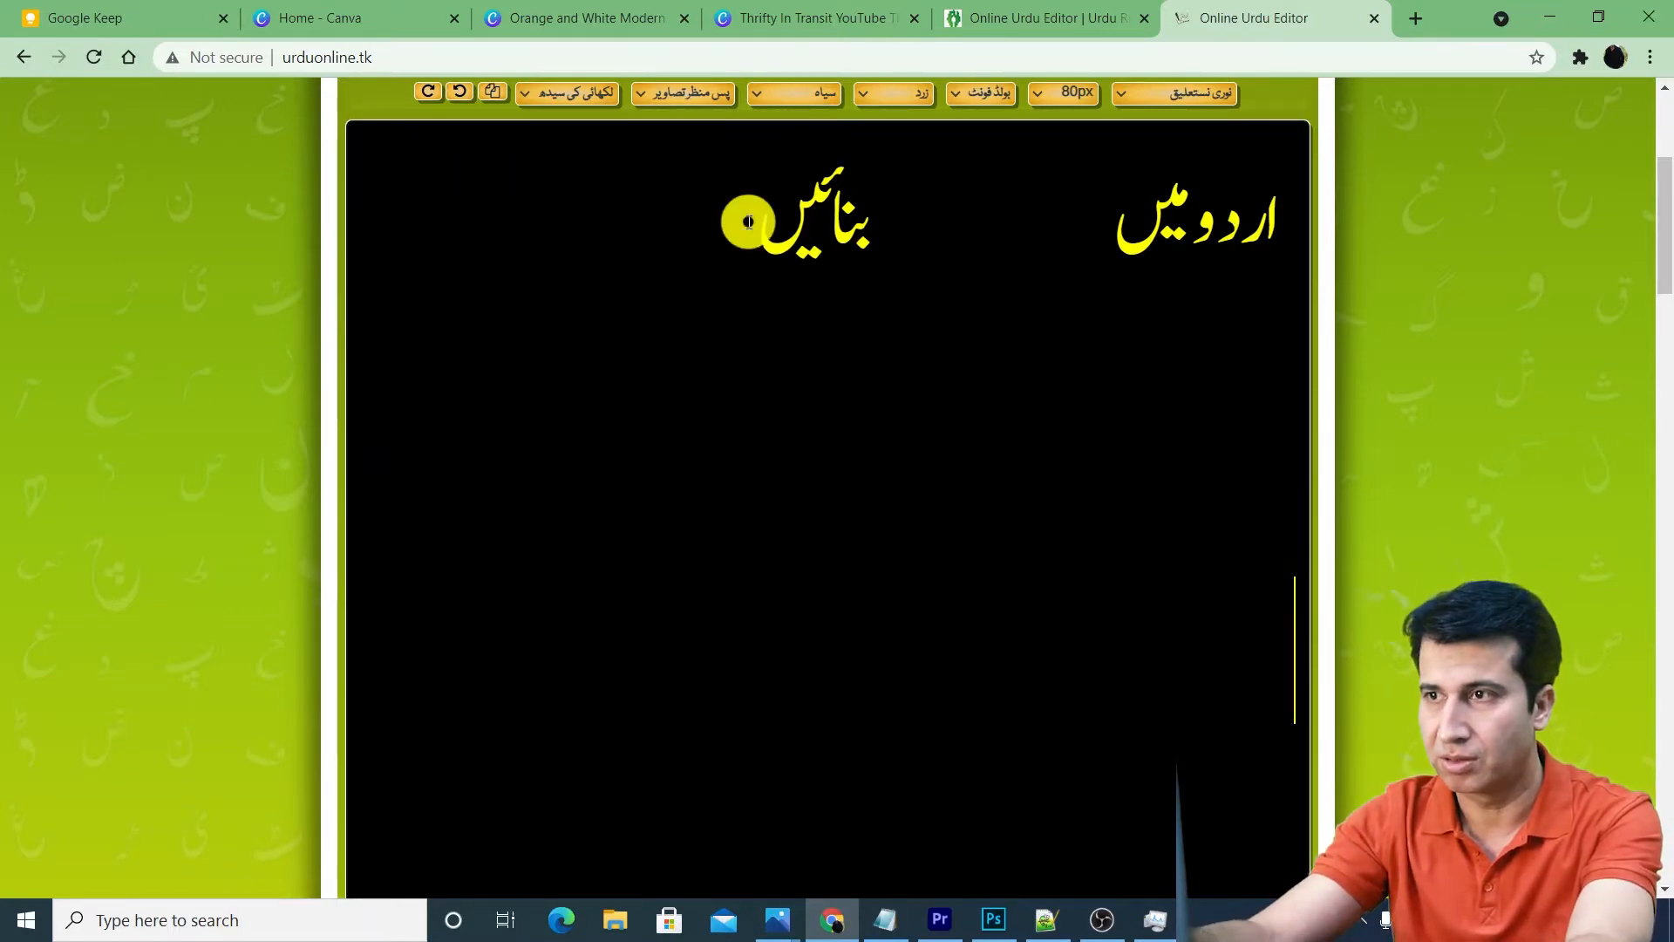
pyautogui.press('BackSpace')
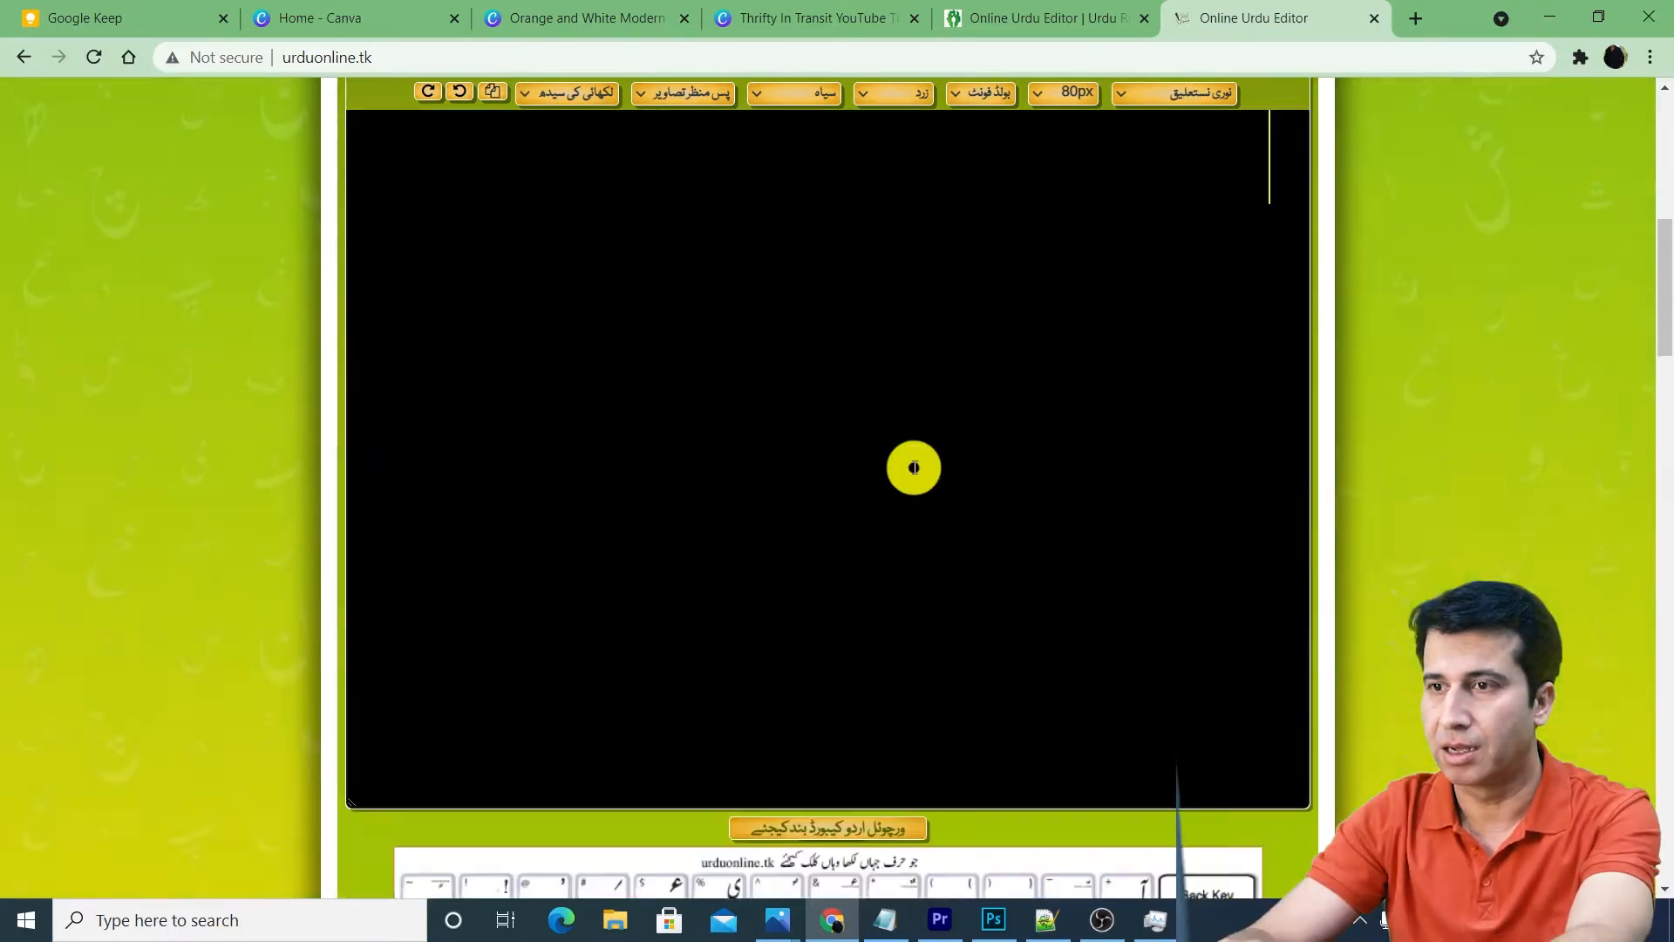
pyautogui.scroll(-2, 913, 467)
pyautogui.scroll(2, 913, 467)
pyautogui.scroll(-2, 913, 467)
pyautogui.scroll(3, 914, 467)
pyautogui.click(1077, 205)
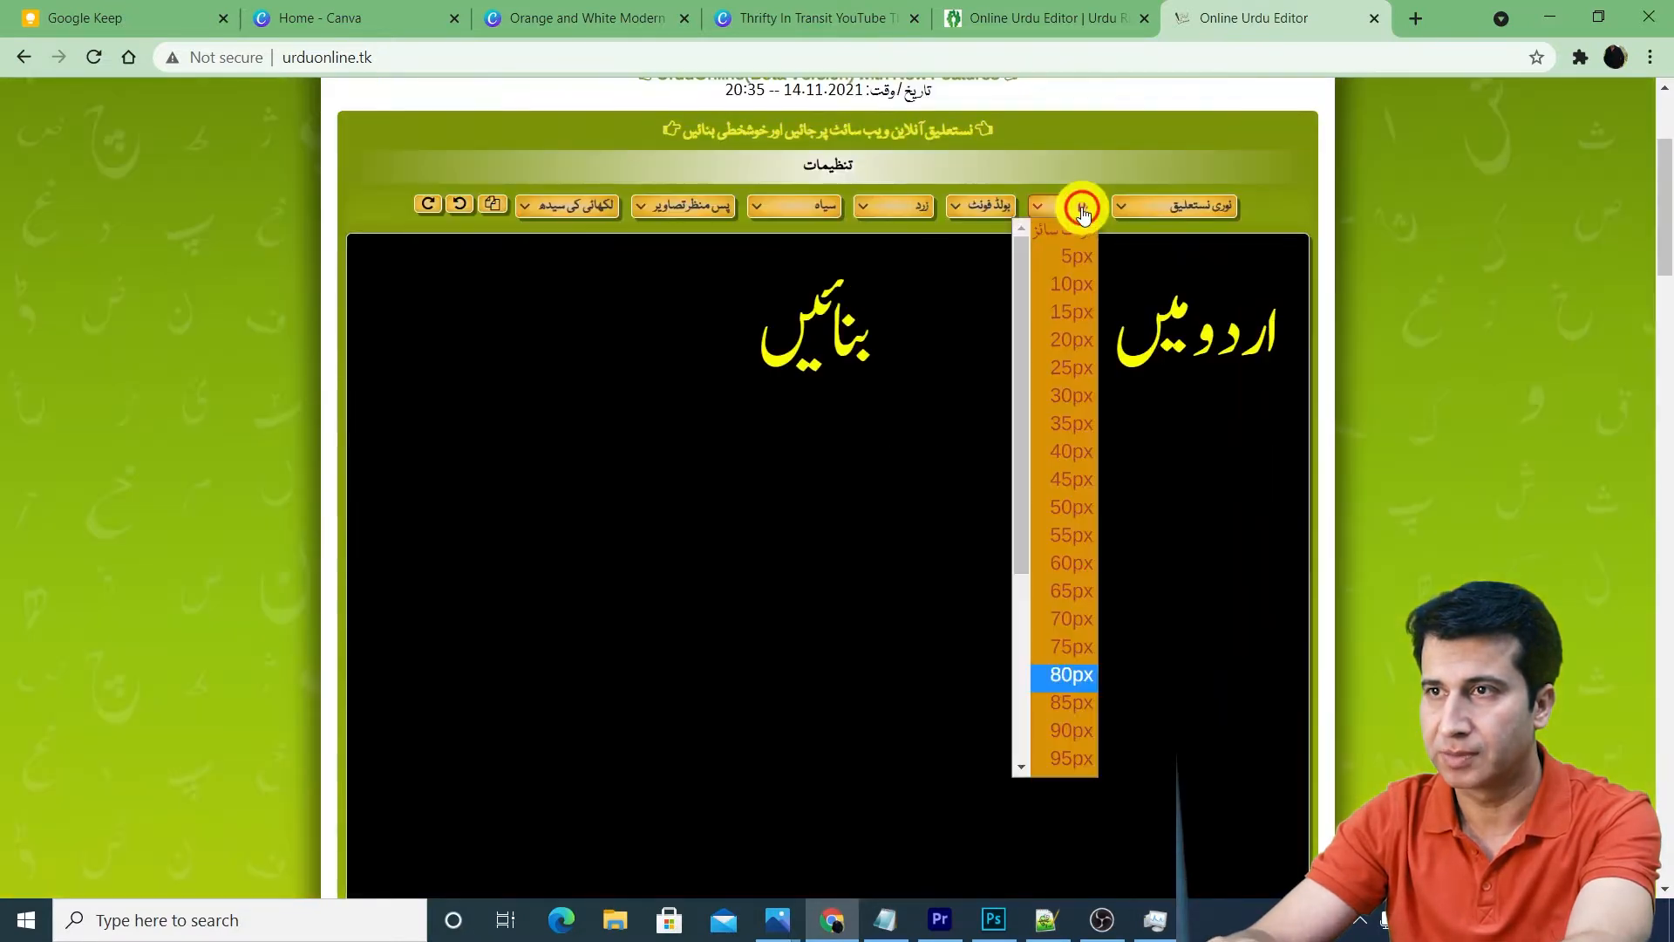
pyautogui.click(1084, 374)
# Step: Add the line "صرف 2 منٹ میں" below the first one and set the font size to 80px
pyautogui.click(1259, 328)
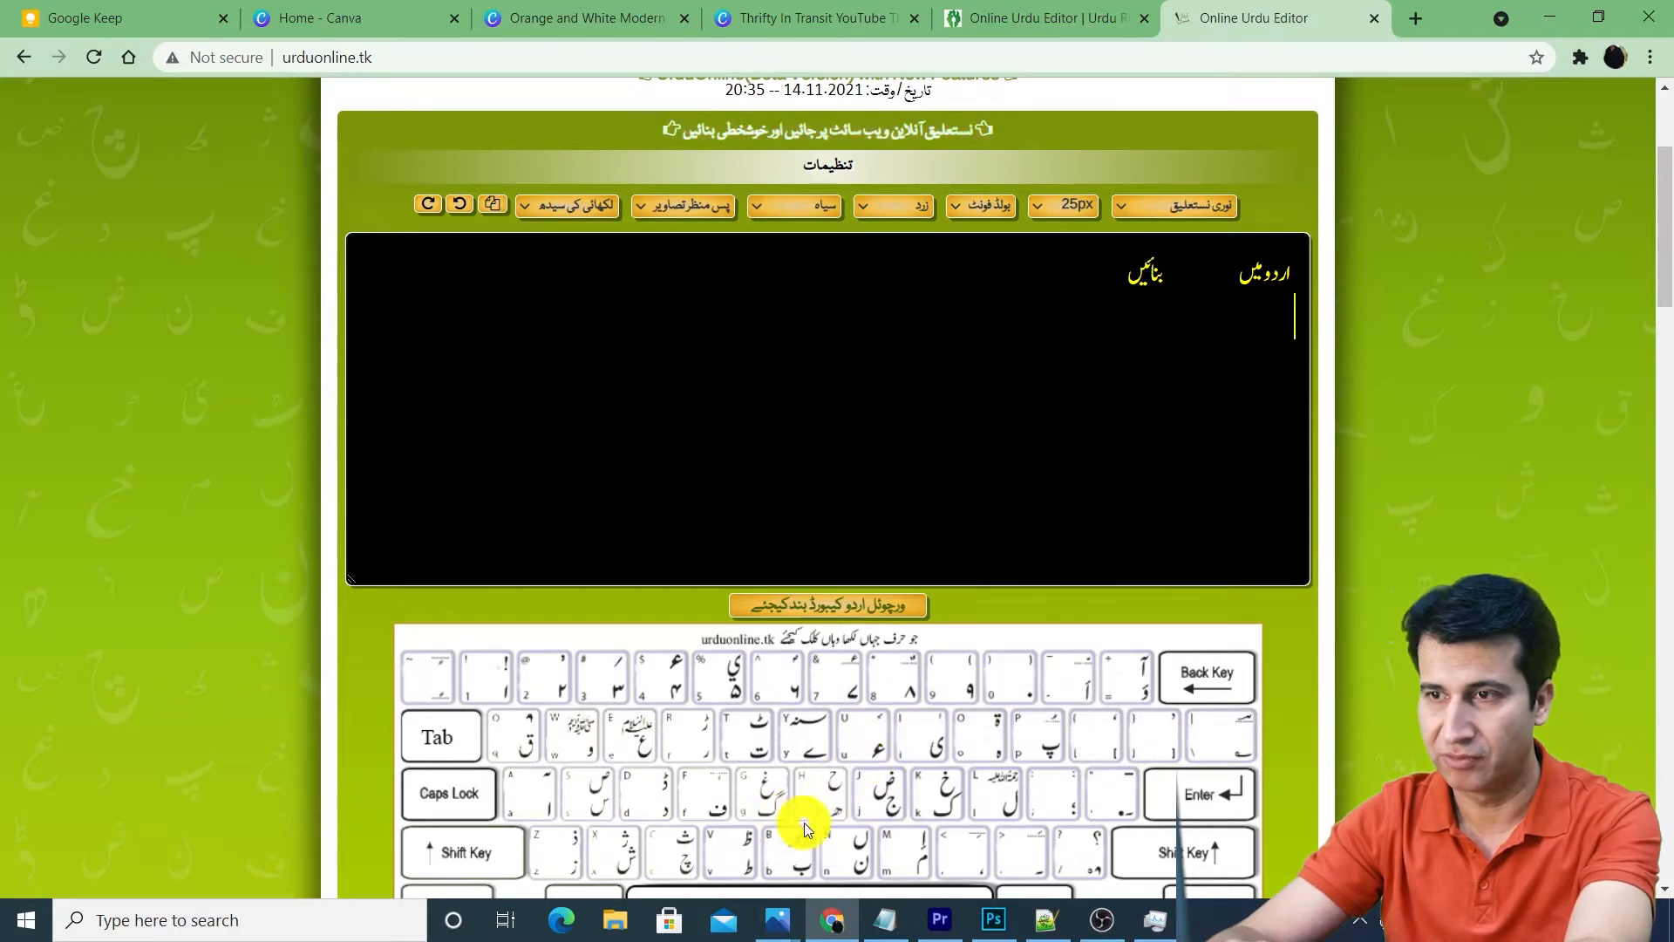
pyautogui.click(598, 785)
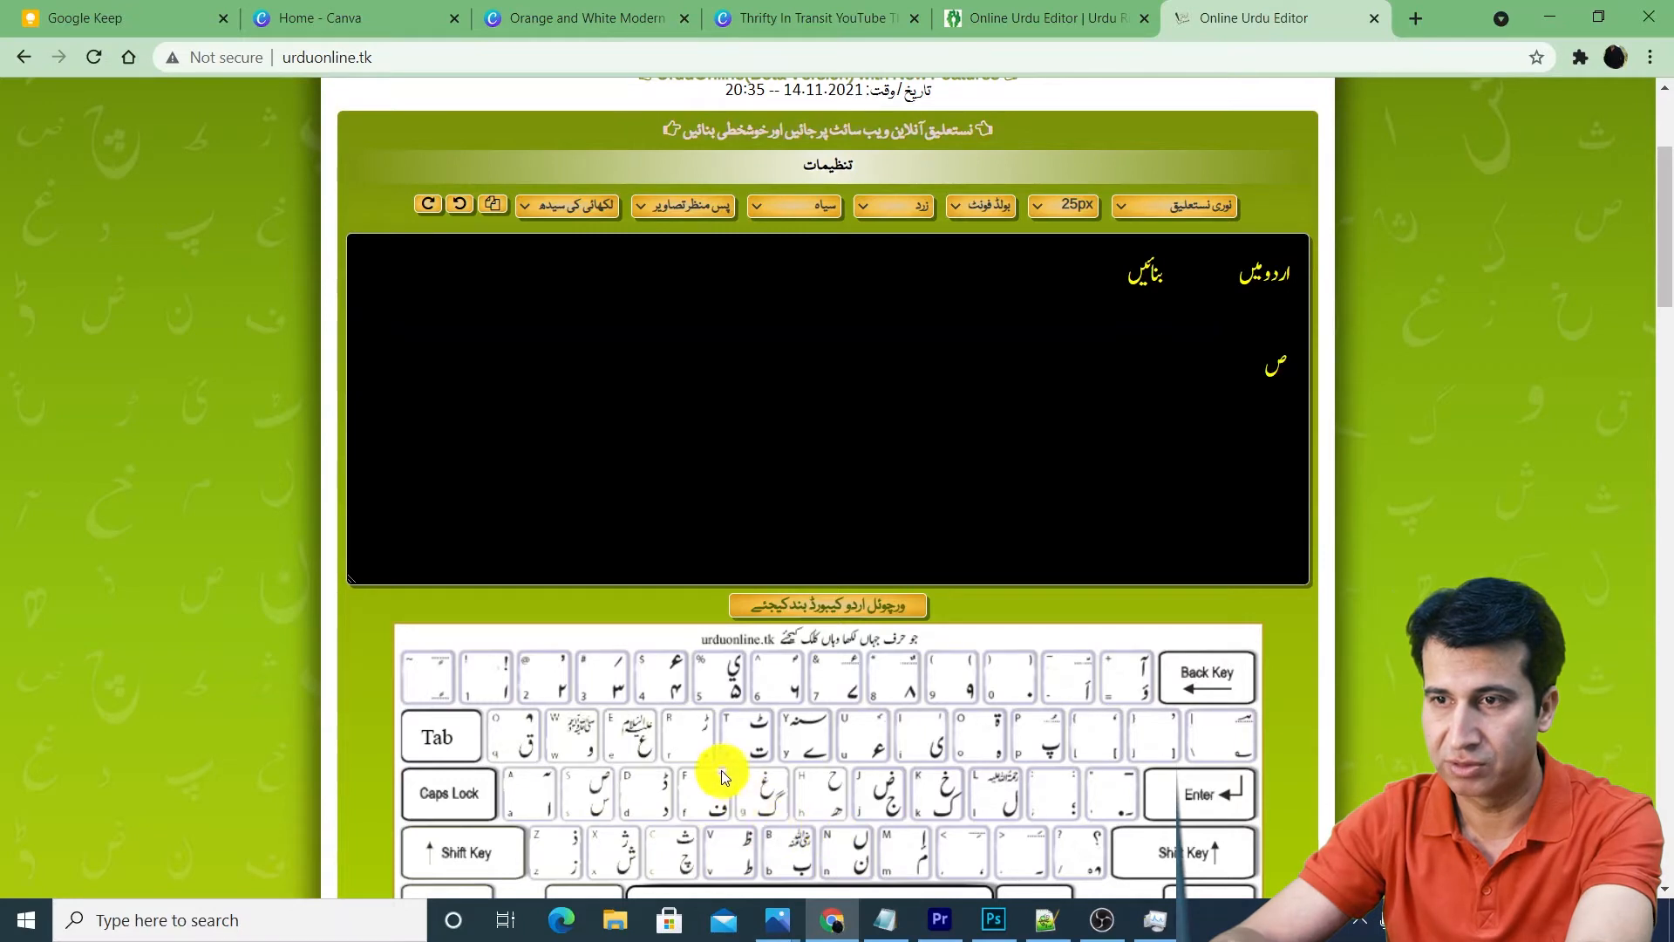
pyautogui.click(704, 751)
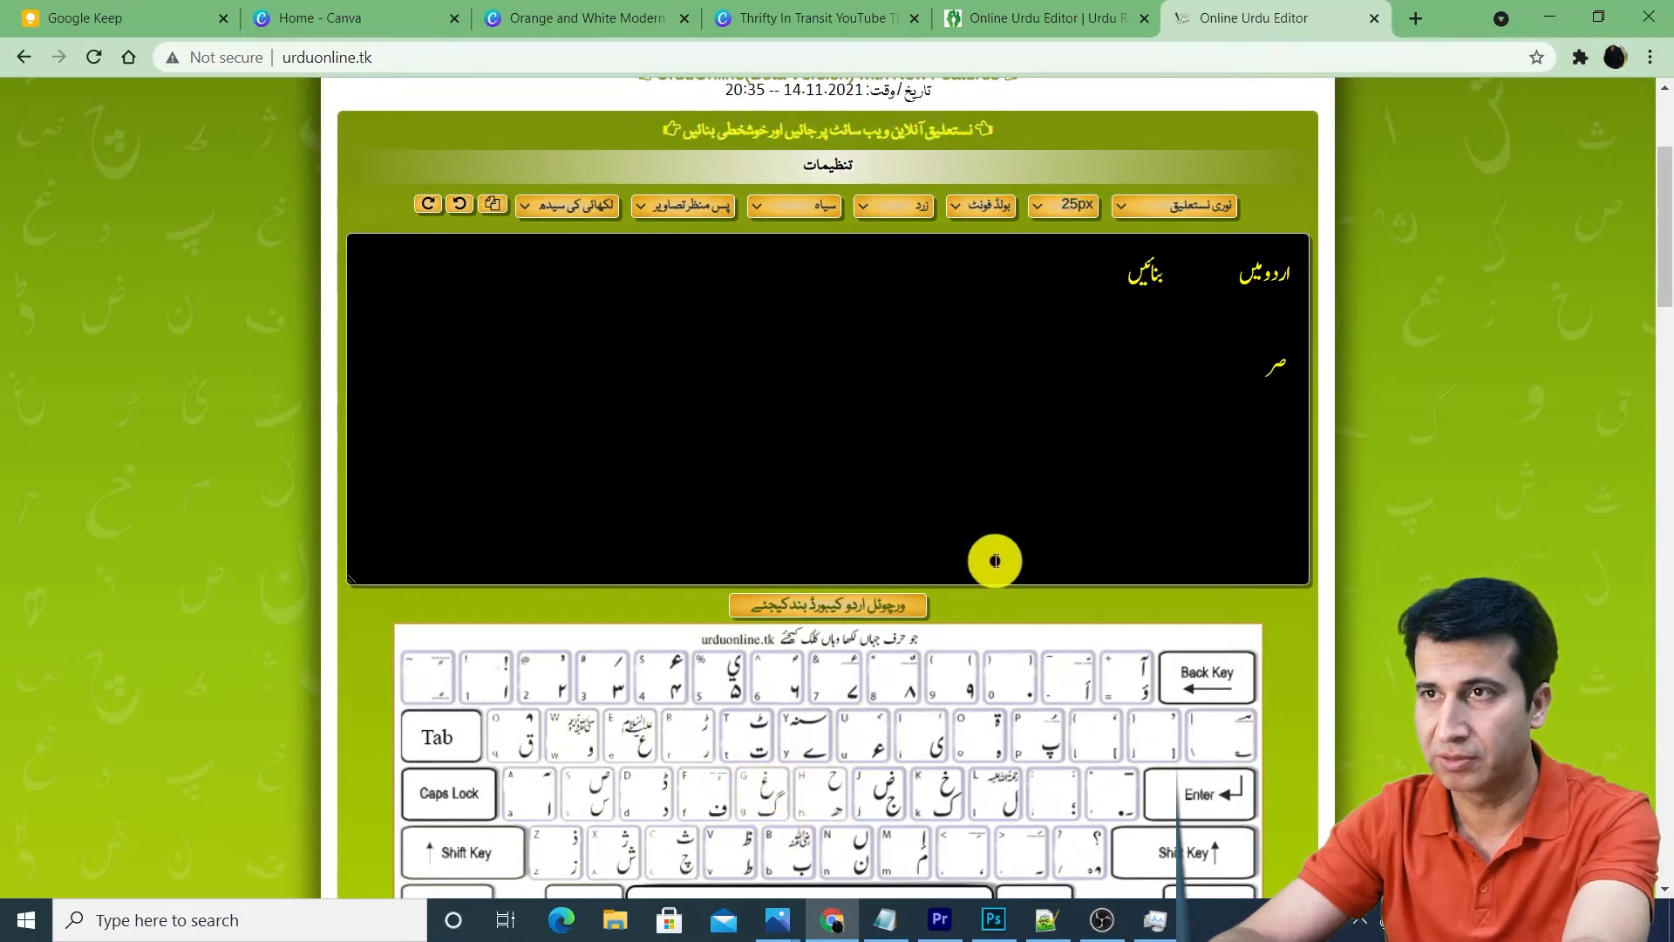
pyautogui.click(844, 19)
pyautogui.click(1255, 18)
pyautogui.hotkey('ctrl', 'v')
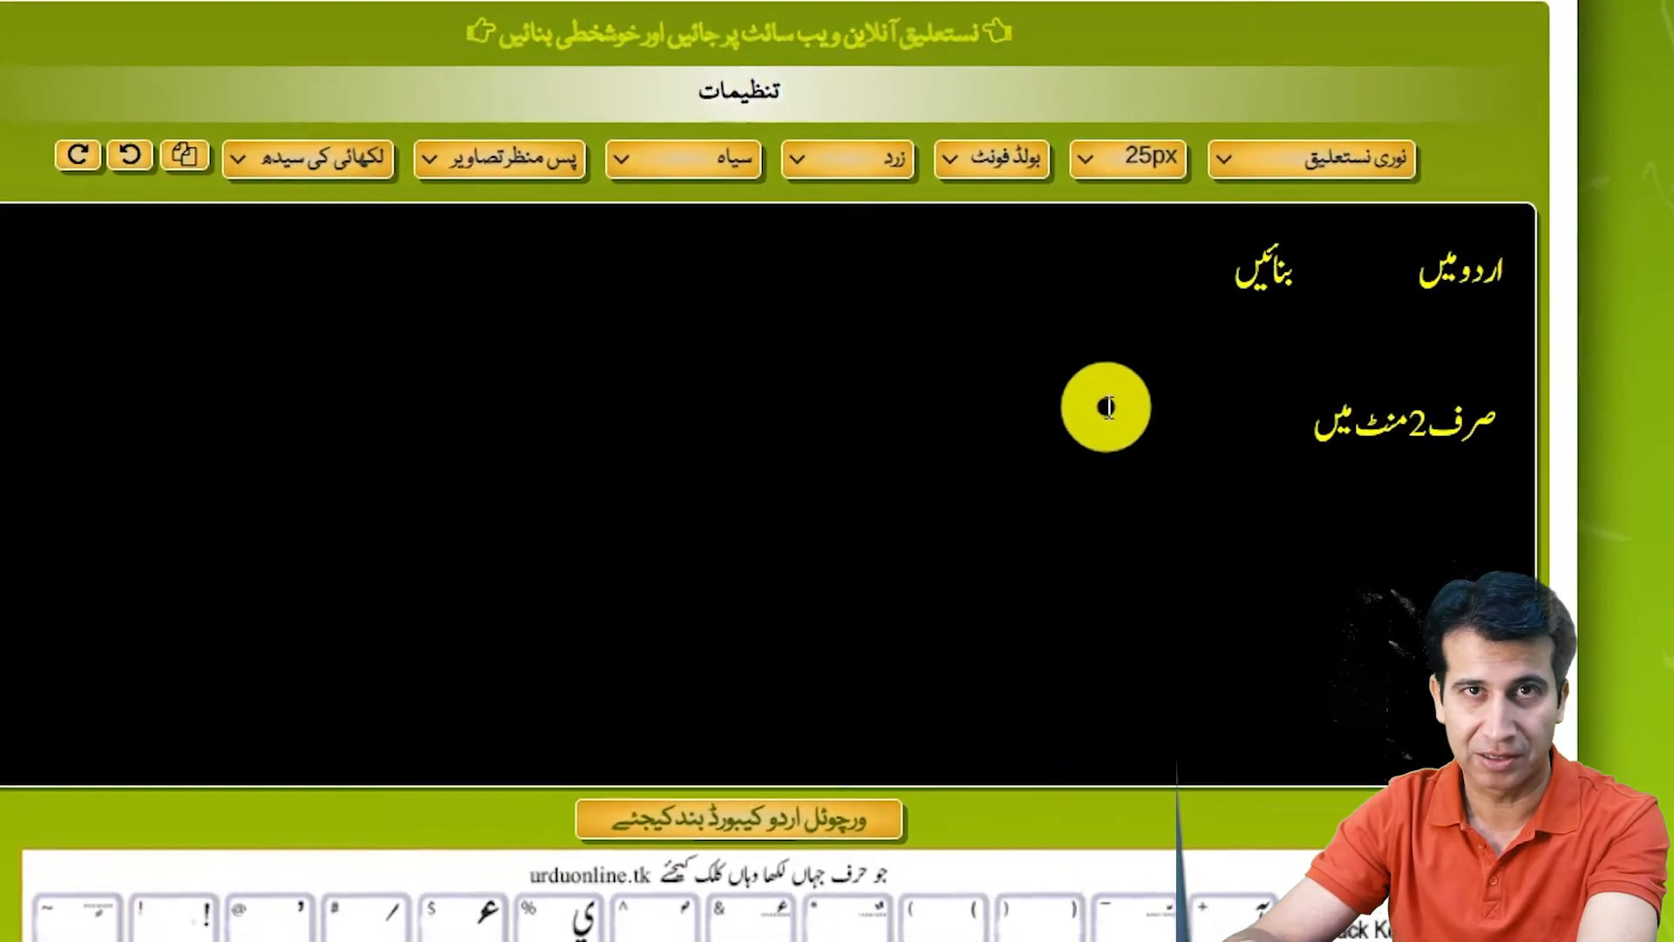
pyautogui.click(1160, 164)
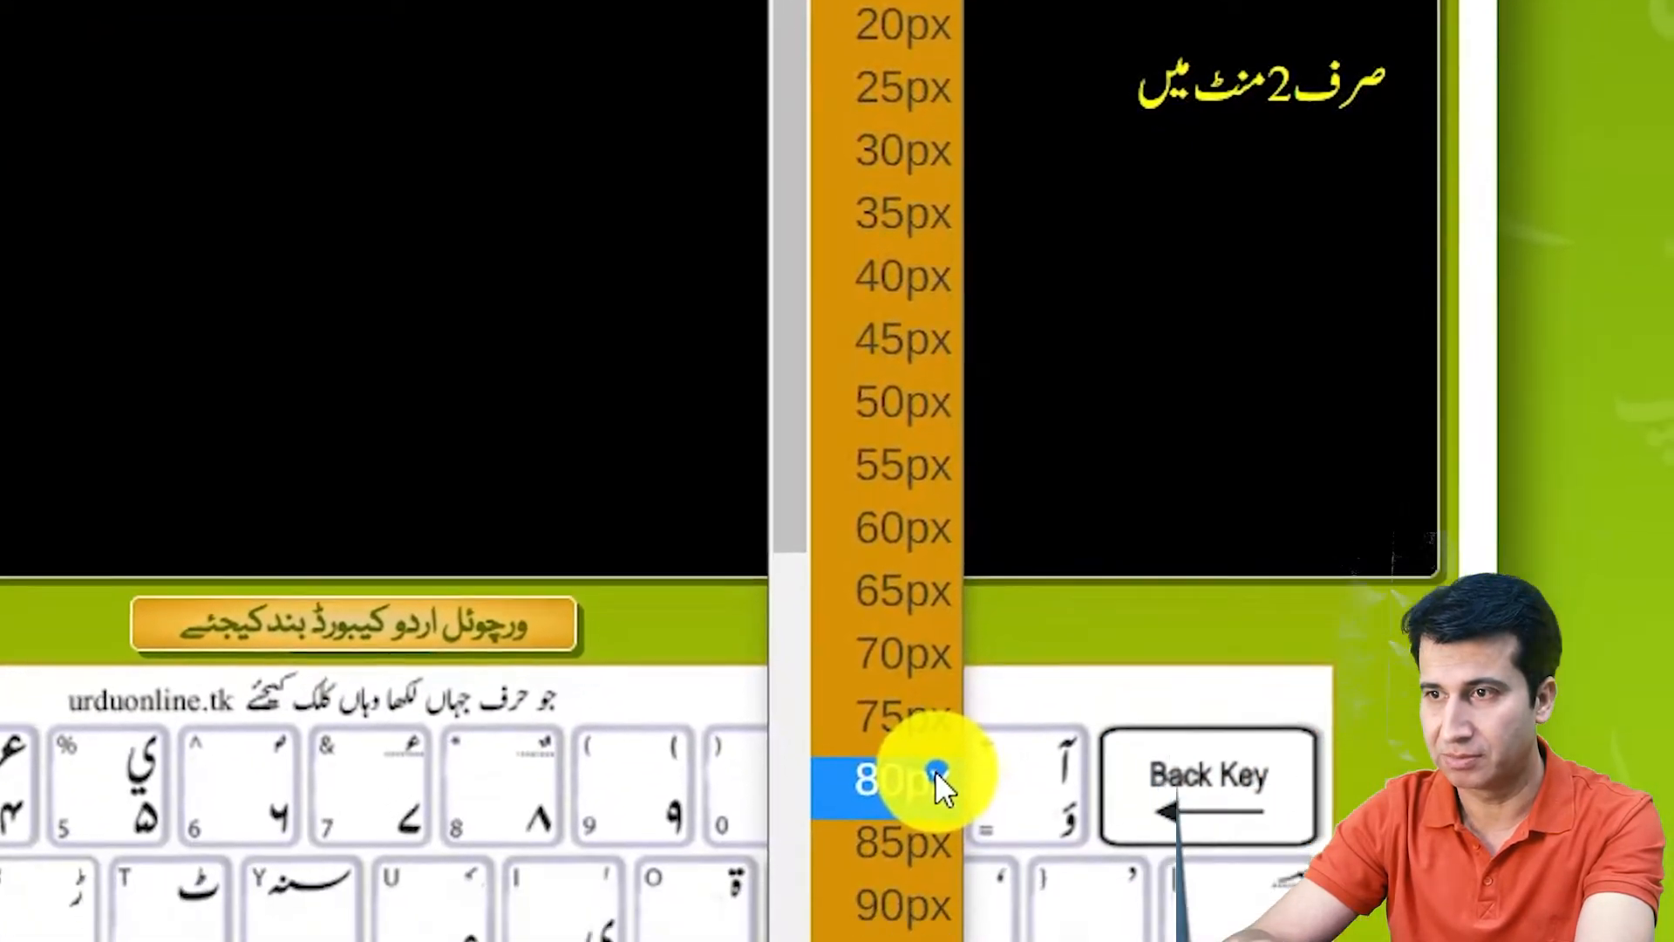
pyautogui.click(935, 774)
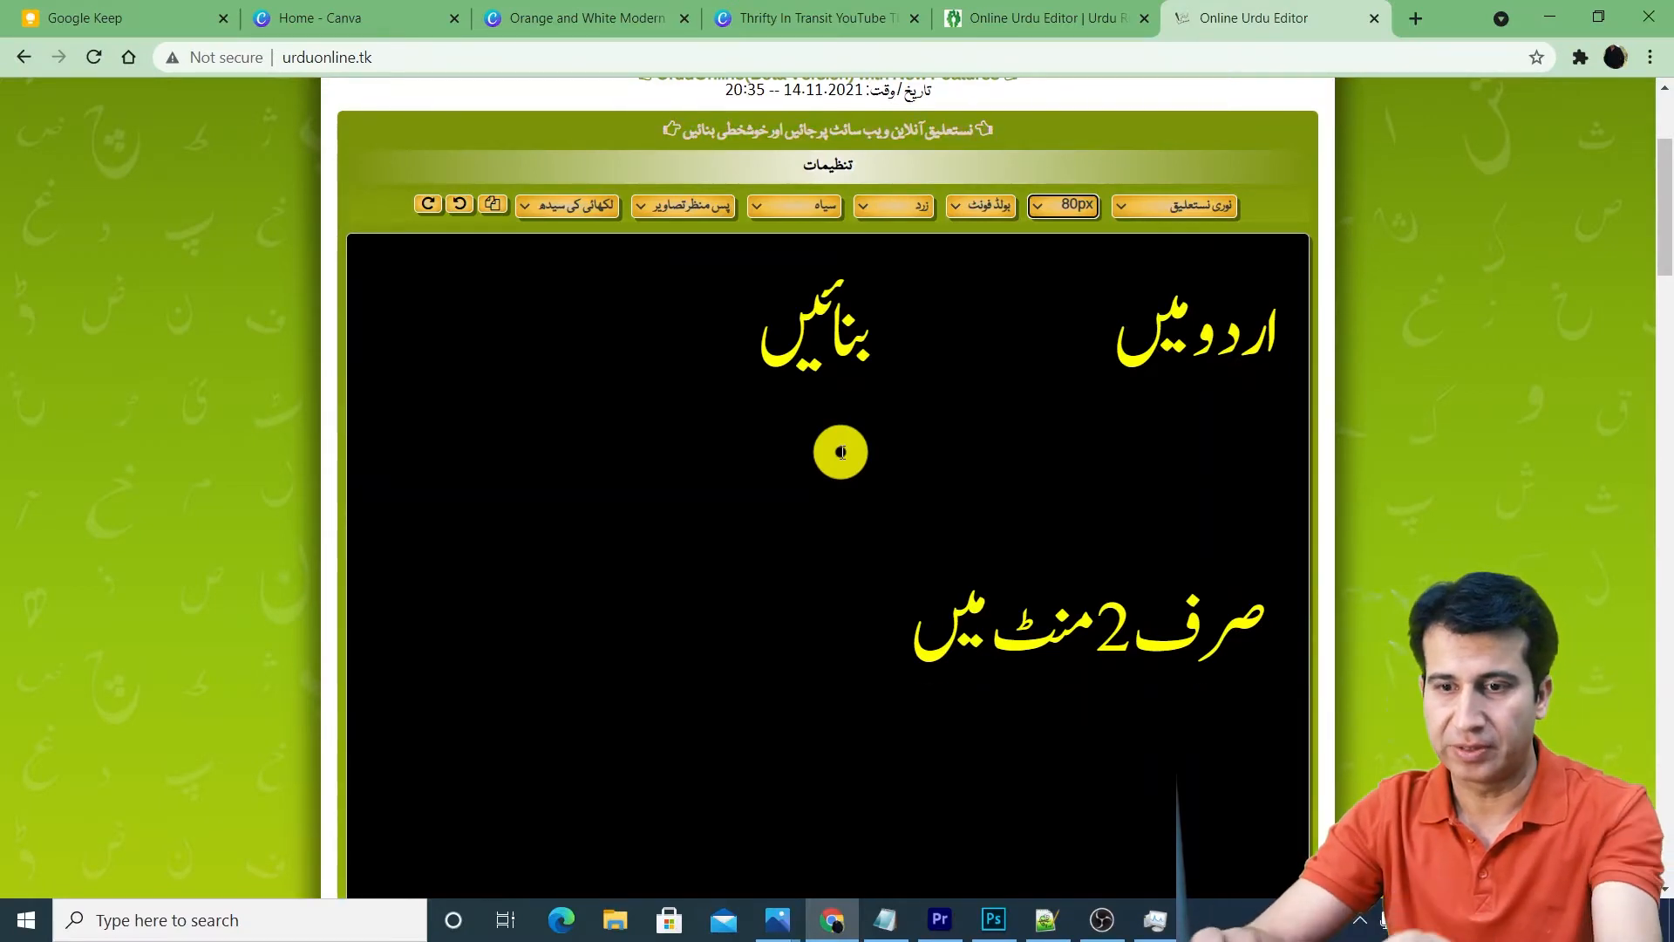
# Step: Capture a rectangular snip of the first Urdu line, "اردو میں بنائیں", and copy it from Snip & Sketch
pyautogui.press('super')
pyautogui.press('shift')
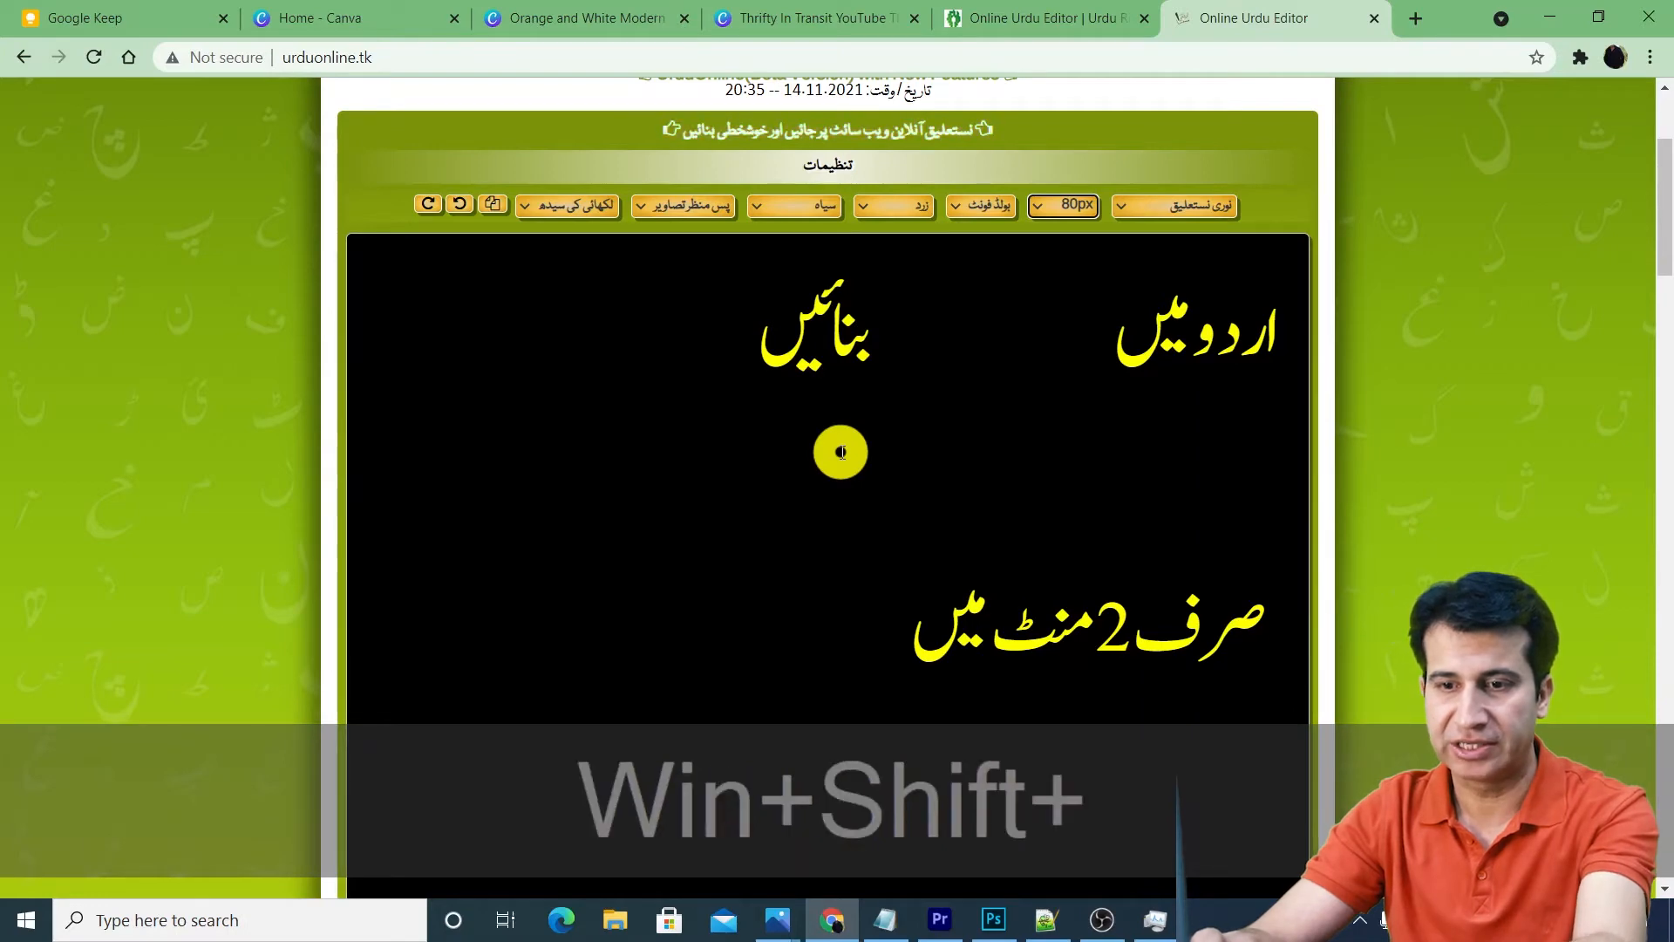
pyautogui.press('super+shift+s')
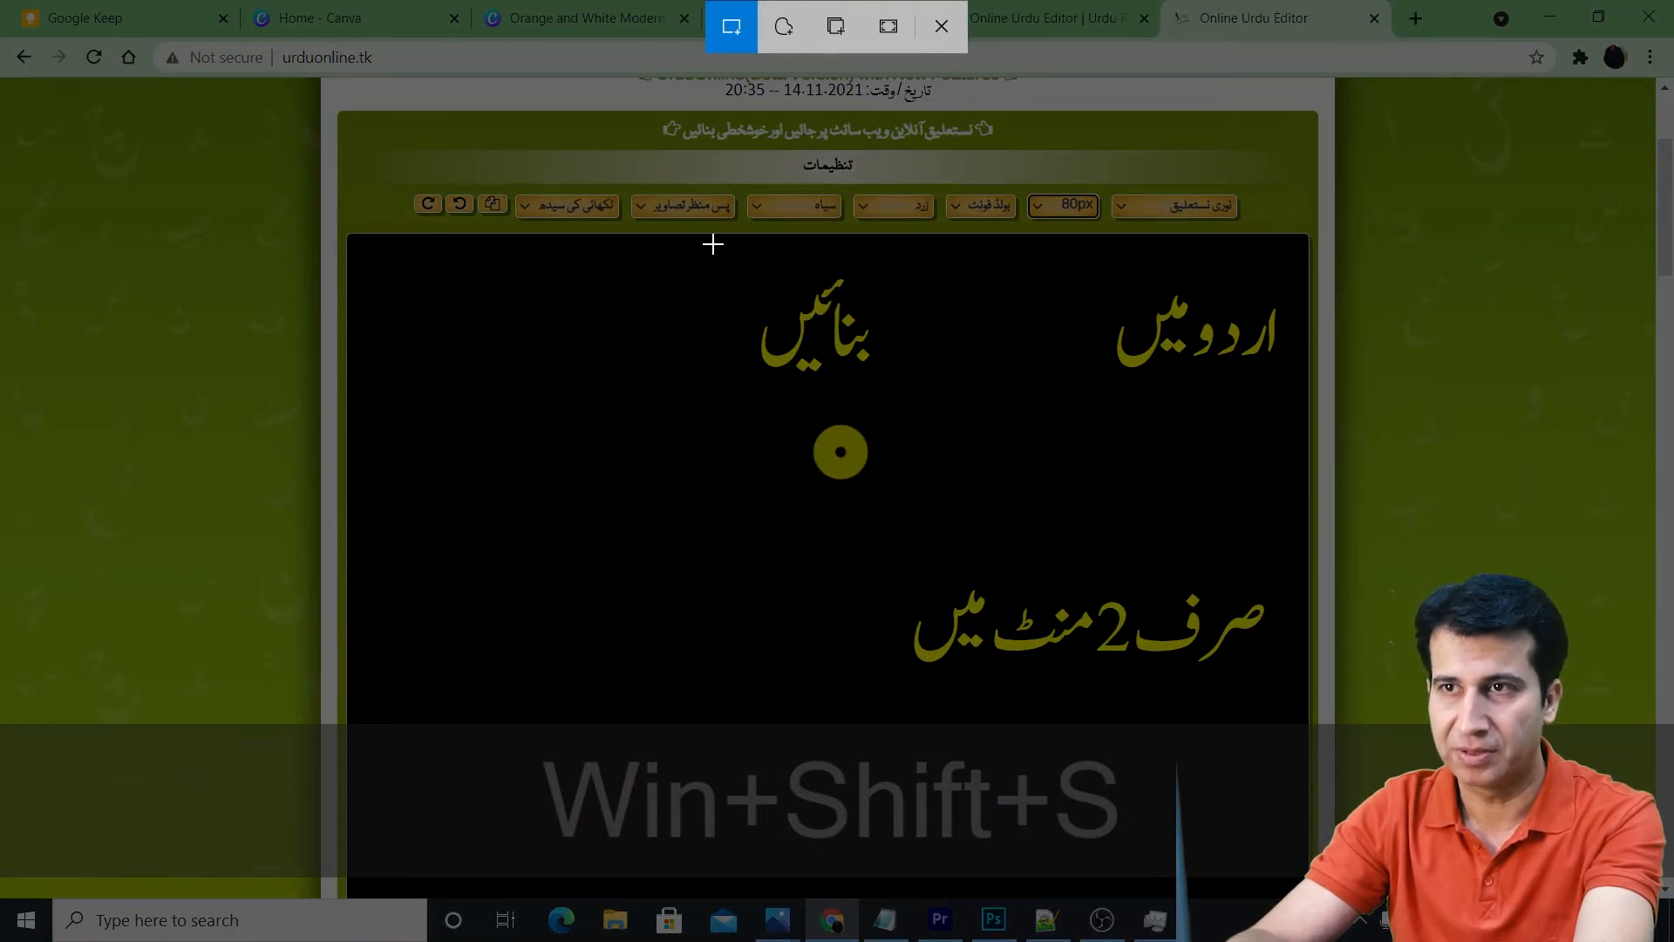
pyautogui.moveTo(713, 244); pyautogui.dragTo(714, 246)
pyautogui.moveTo(729, 309); pyautogui.dragTo(1300, 396)
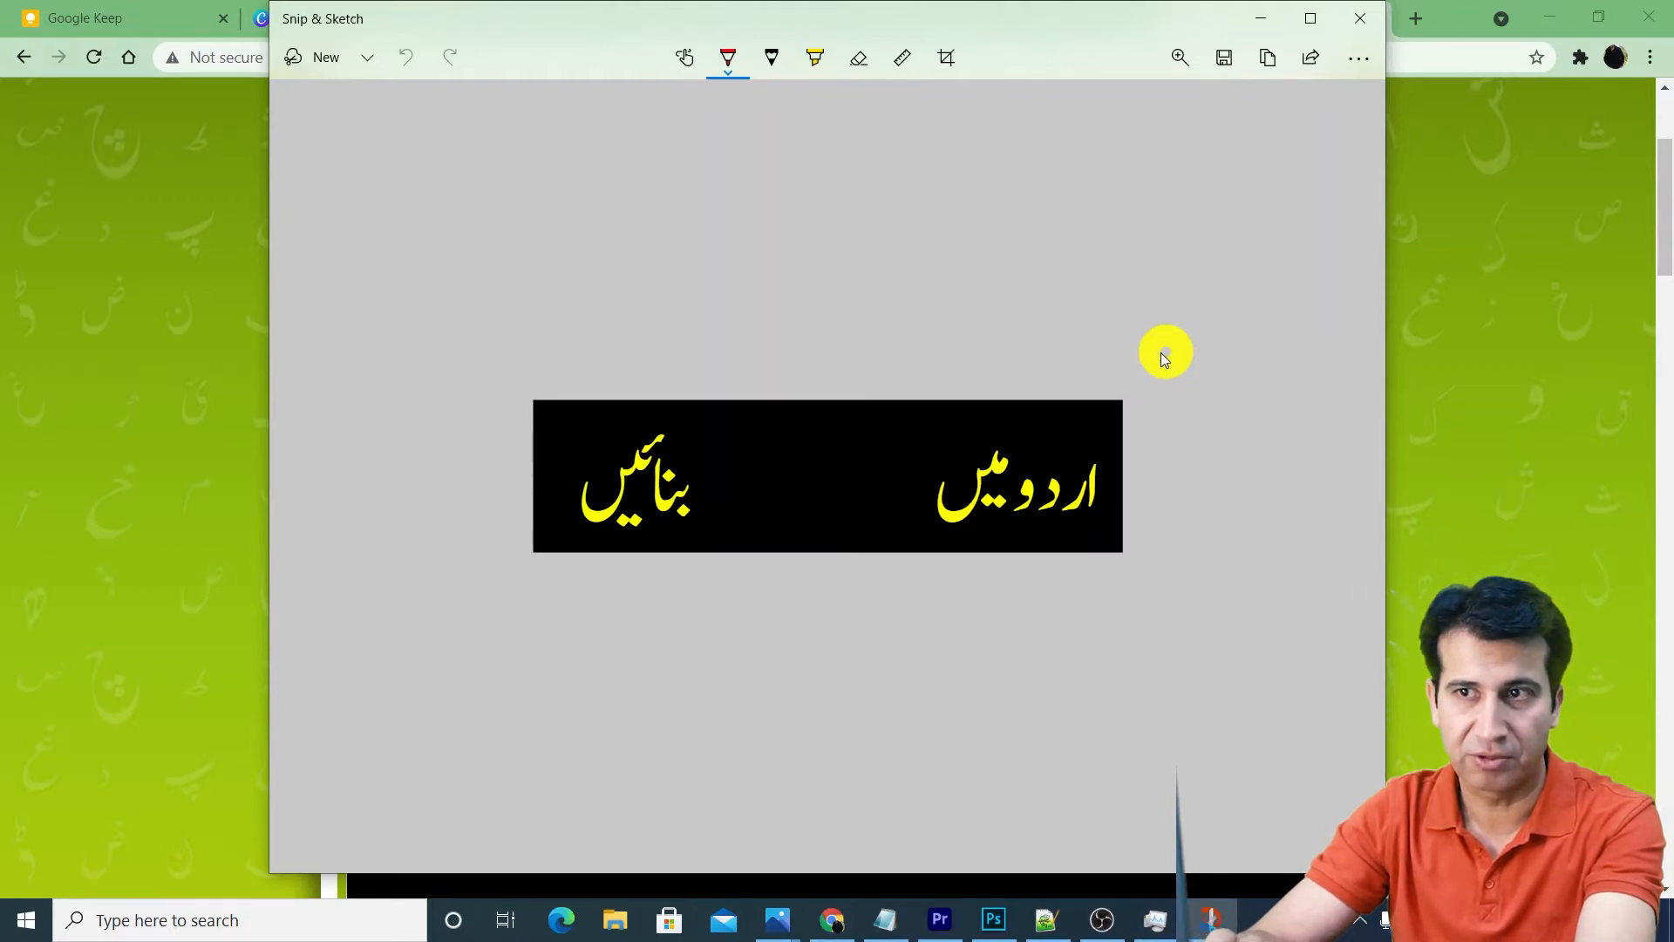
pyautogui.click(1269, 66)
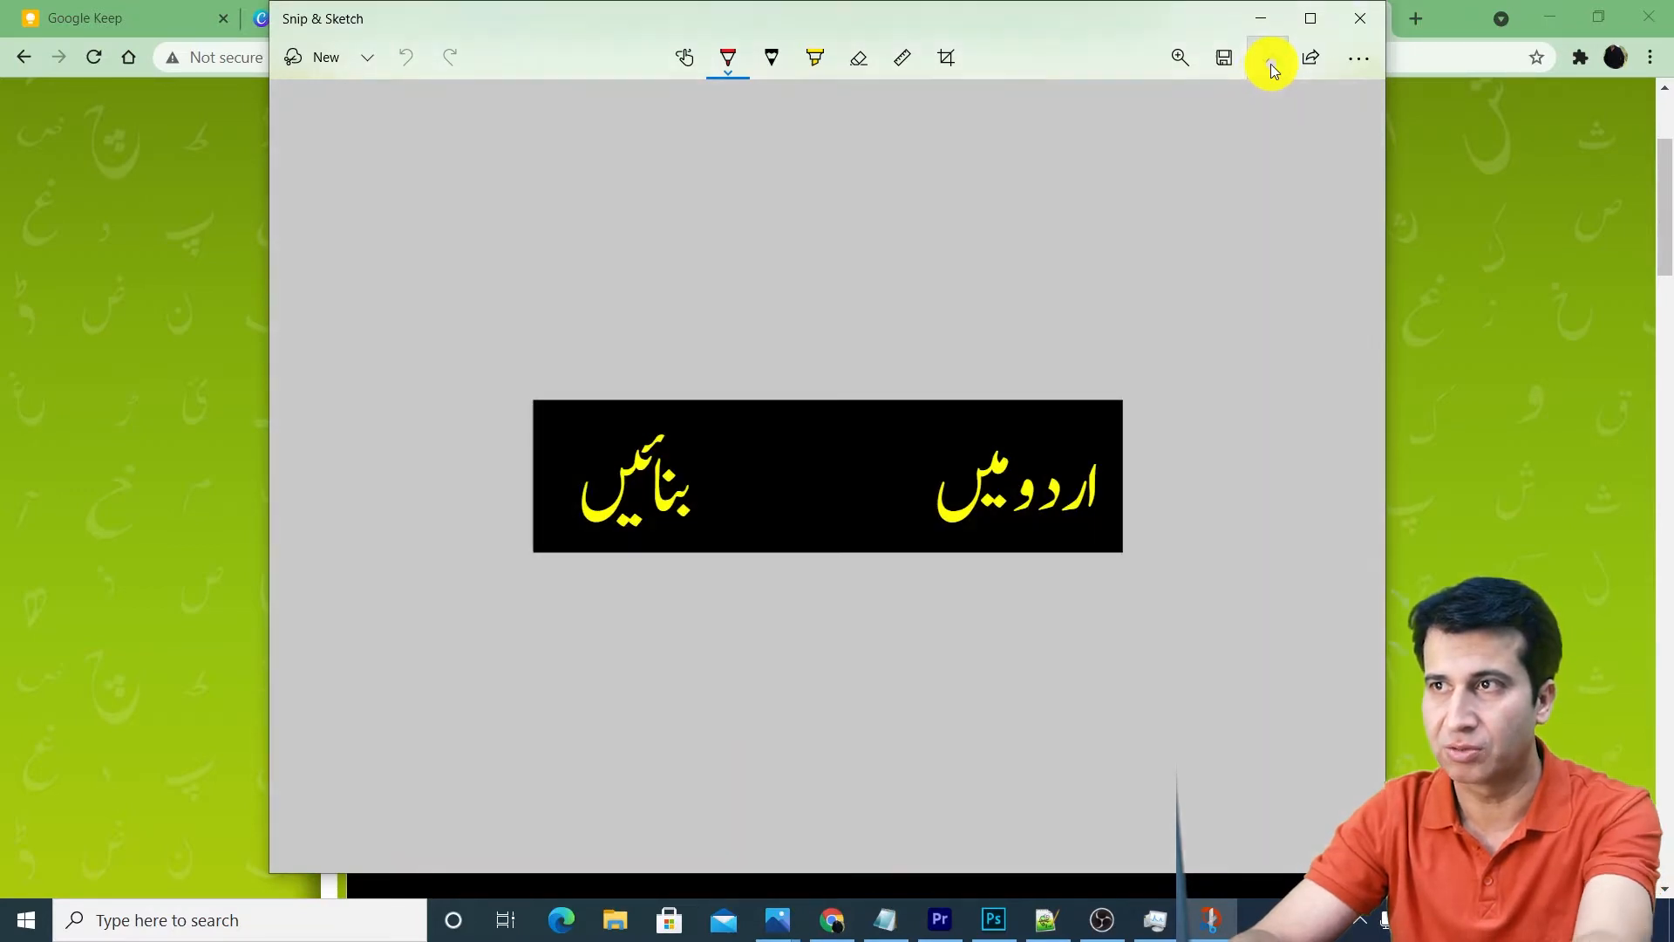
pyautogui.click(1395, 290)
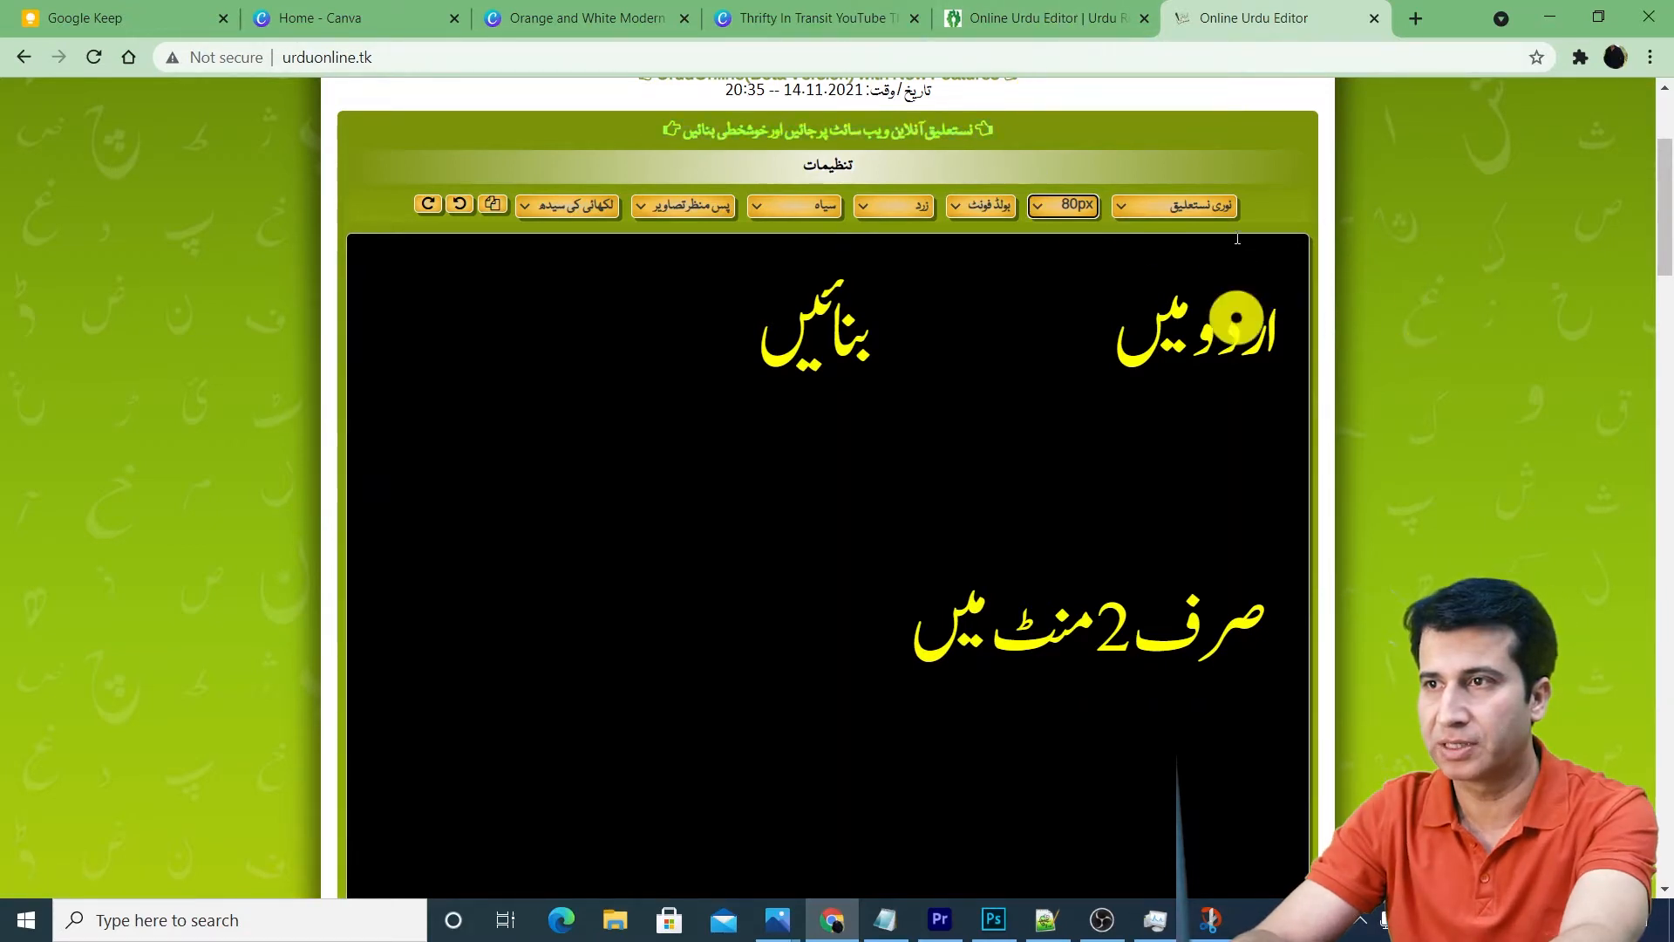
# Step: Switch to the Canva YouTube thumbnail design and paste the copied Urdu snip near the upper edge of blank page 9
pyautogui.click(854, 25)
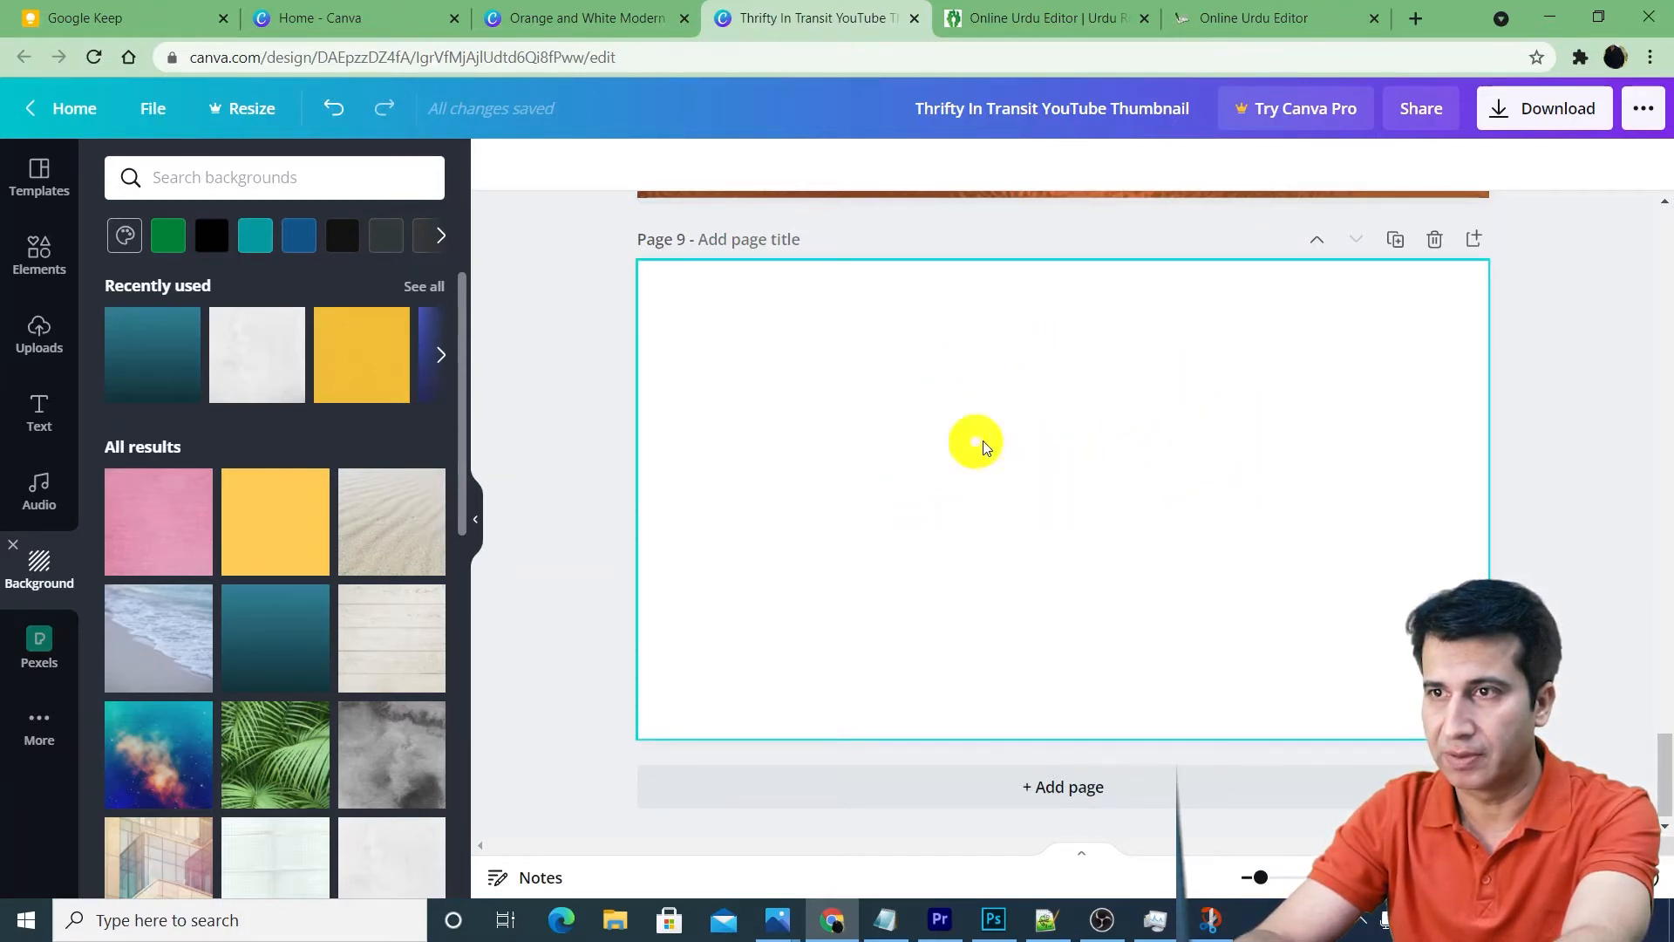
pyautogui.scroll(-1, 1053, 477)
pyautogui.scroll(1, 1053, 477)
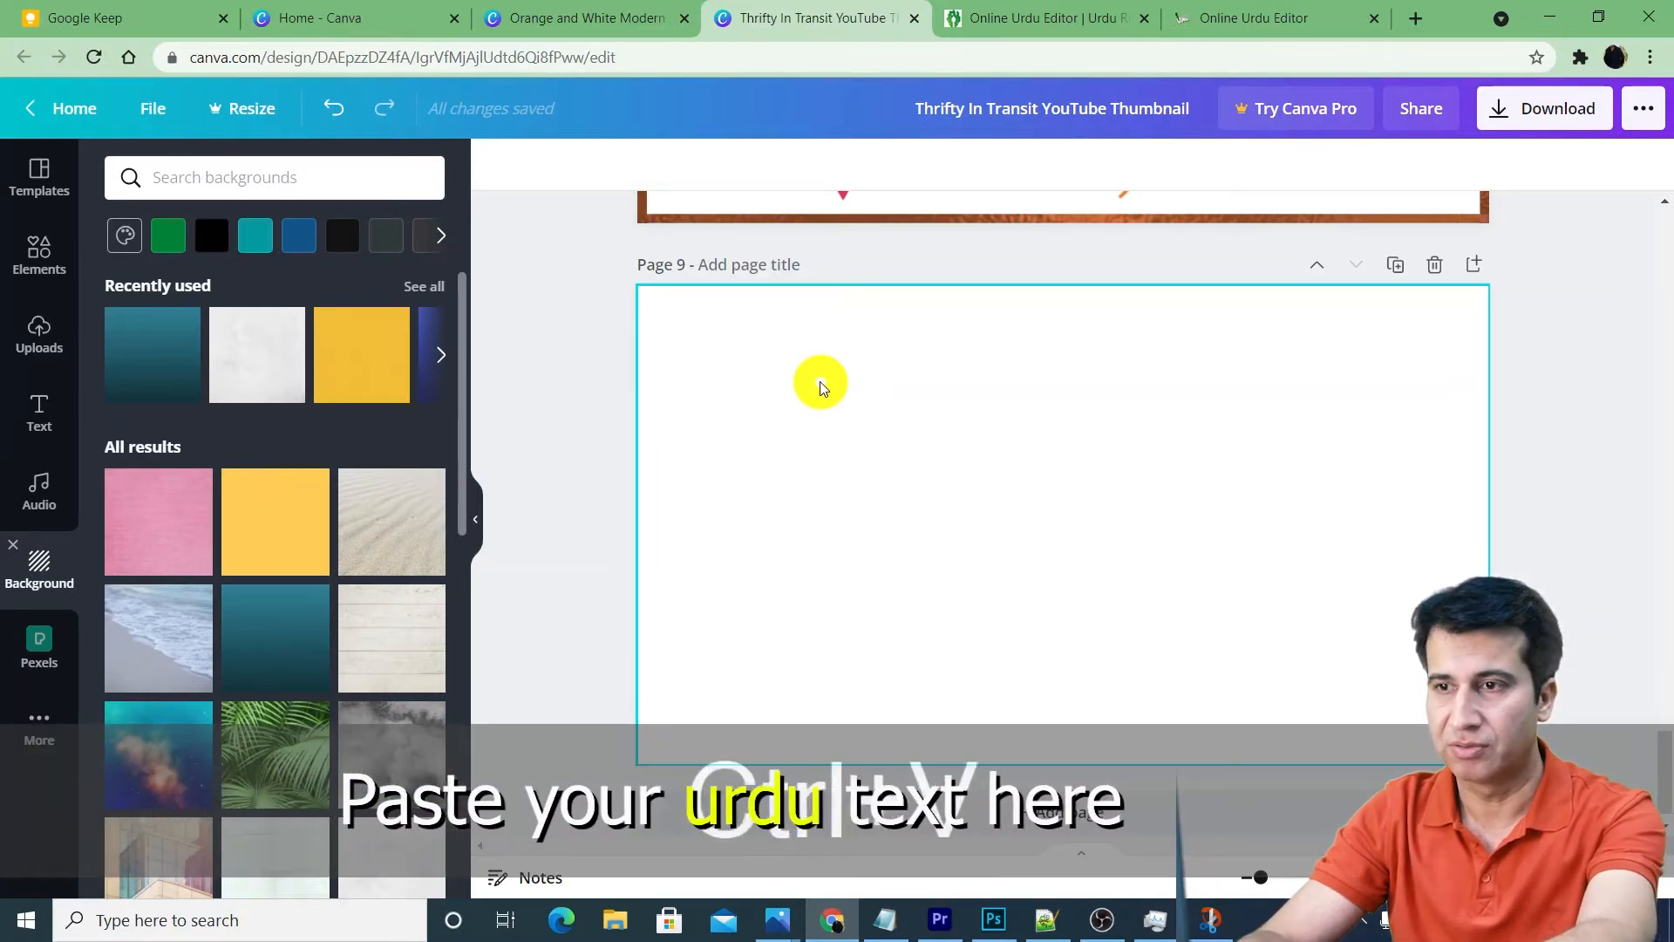
pyautogui.hotkey('ctrl', 'v')
pyautogui.moveTo(1001, 470); pyautogui.dragTo(953, 388)
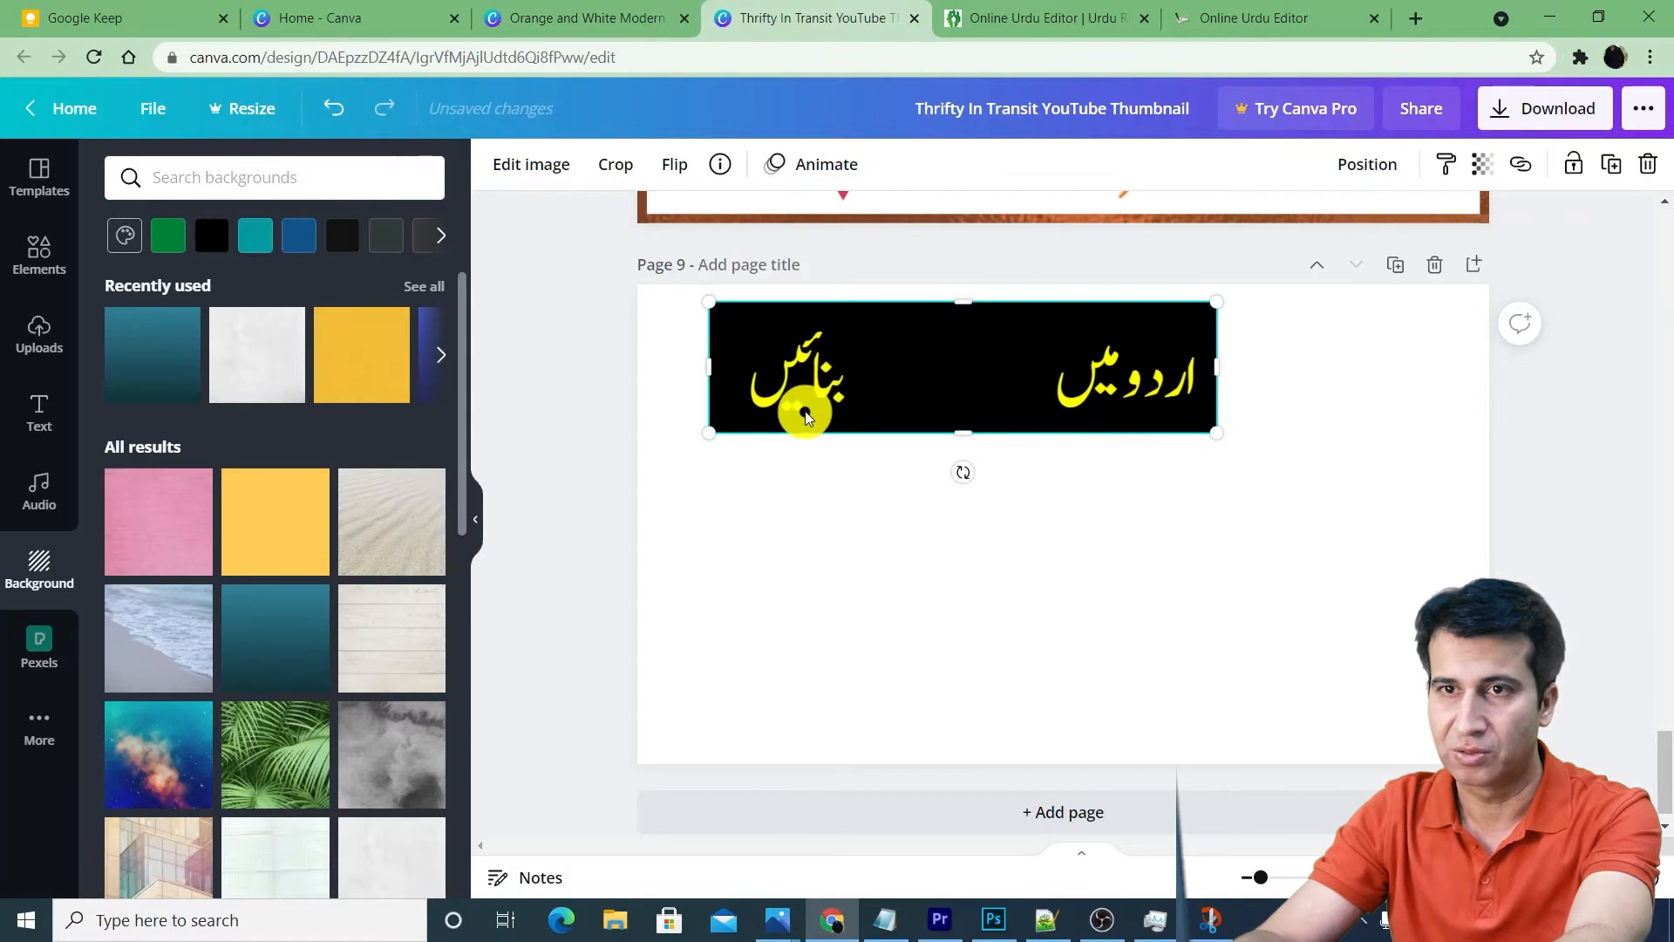
# Step: Enlarge the pasted Urdu image to span nearly the full page width and align it along the page's upper edge
pyautogui.moveTo(1221, 433); pyautogui.dragTo(1521, 395)
pyautogui.moveTo(1316, 427); pyautogui.dragTo(1248, 380)
pyautogui.moveTo(1425, 384); pyautogui.dragTo(1489, 357)
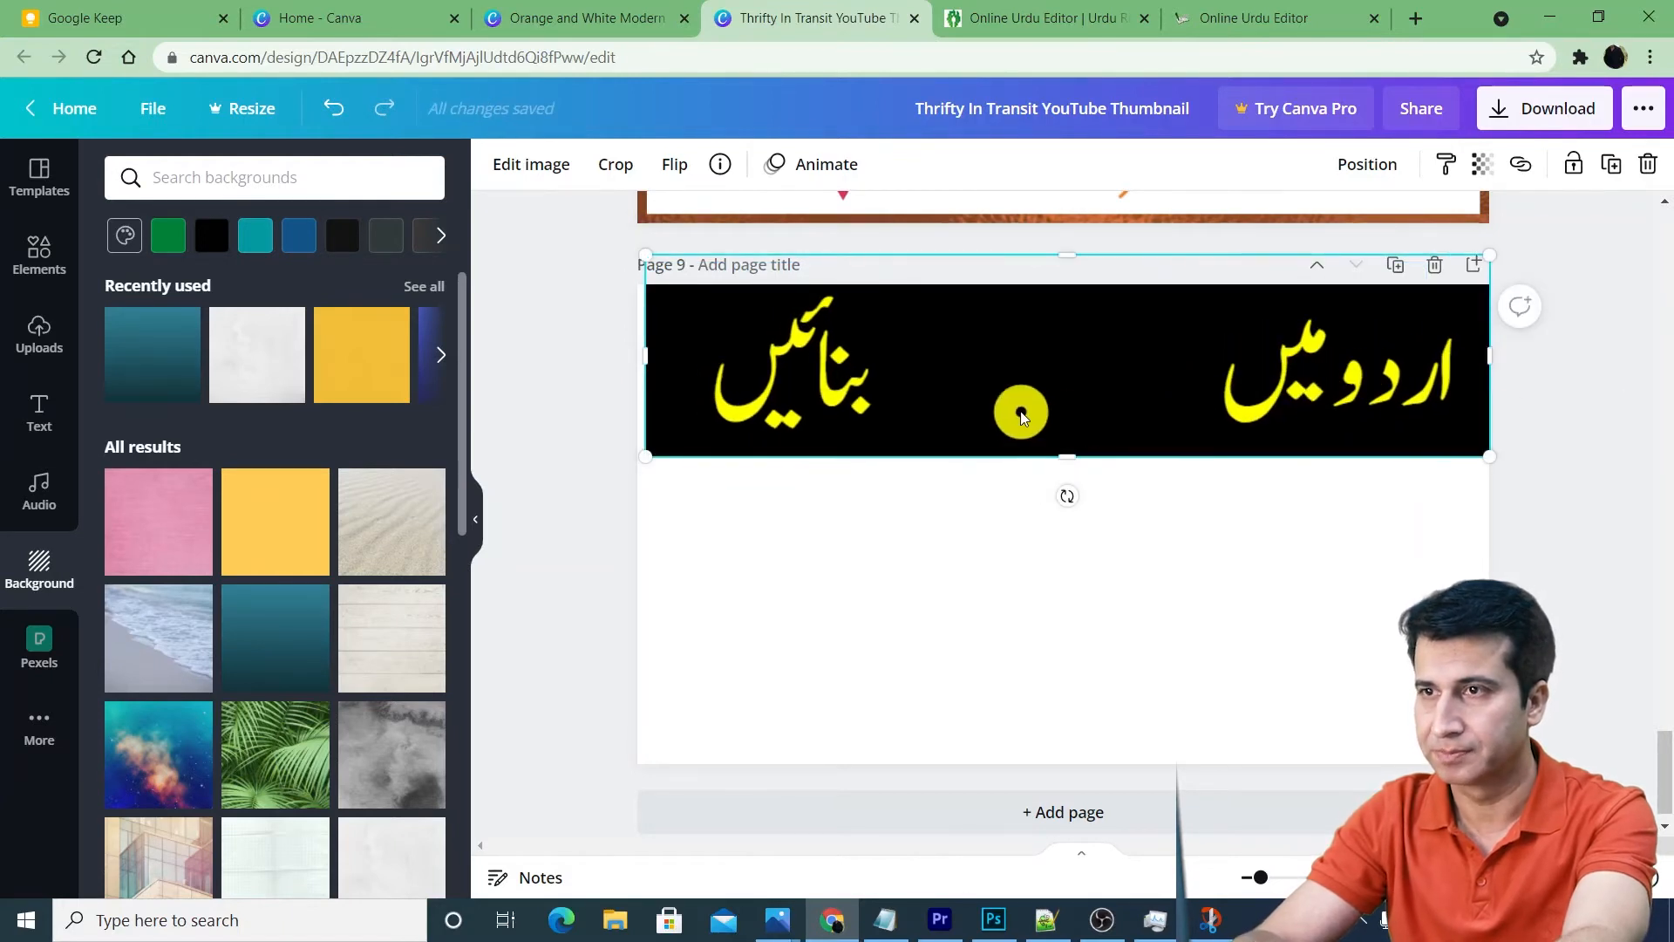
pyautogui.click(1020, 606)
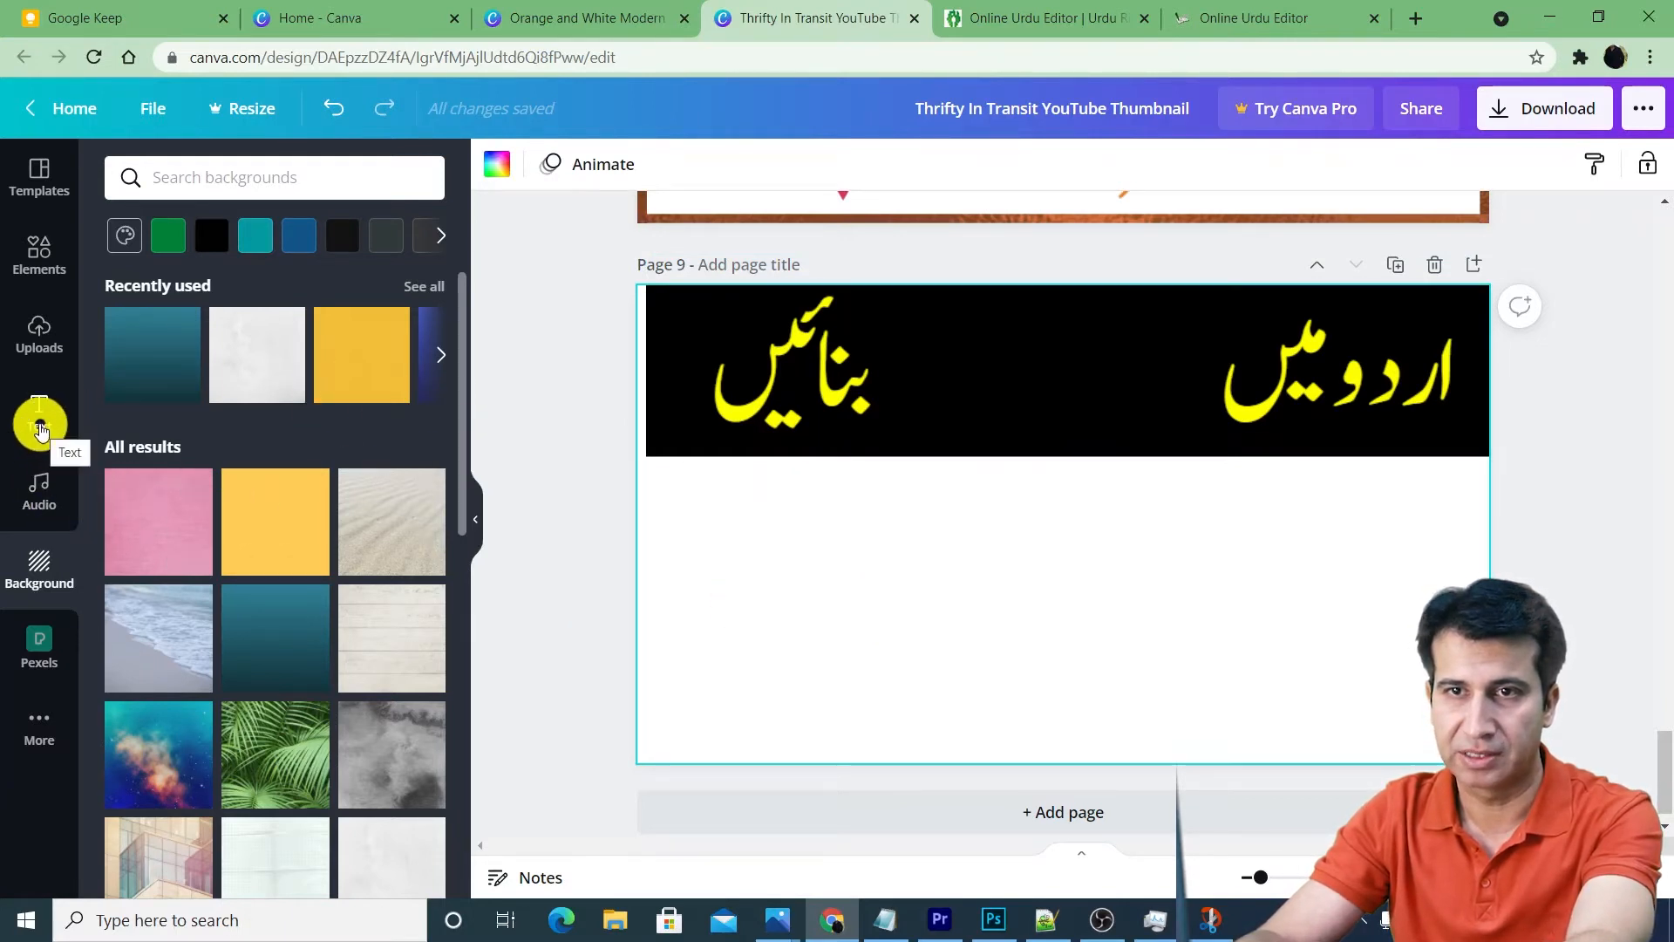
# Step: Add a heading reading "Thumbnail" to page 9 and place it in the gap between the Urdu words on the black banner
pyautogui.click(40, 427)
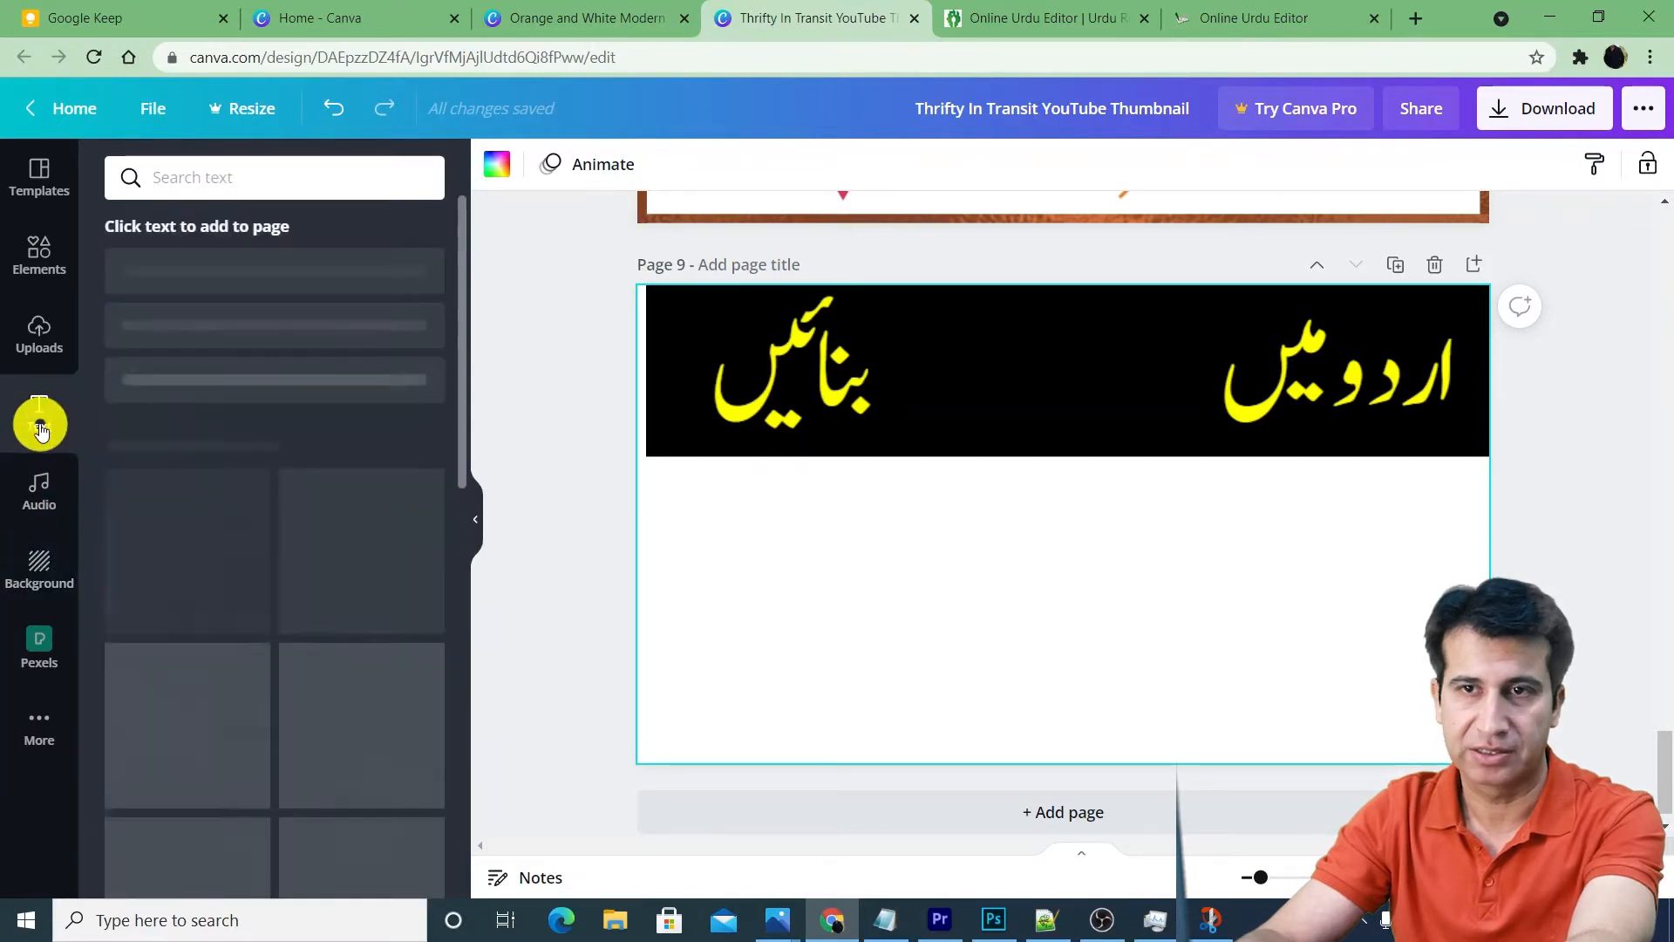
pyautogui.scroll(-2, 312, 612)
pyautogui.scroll(-4, 312, 612)
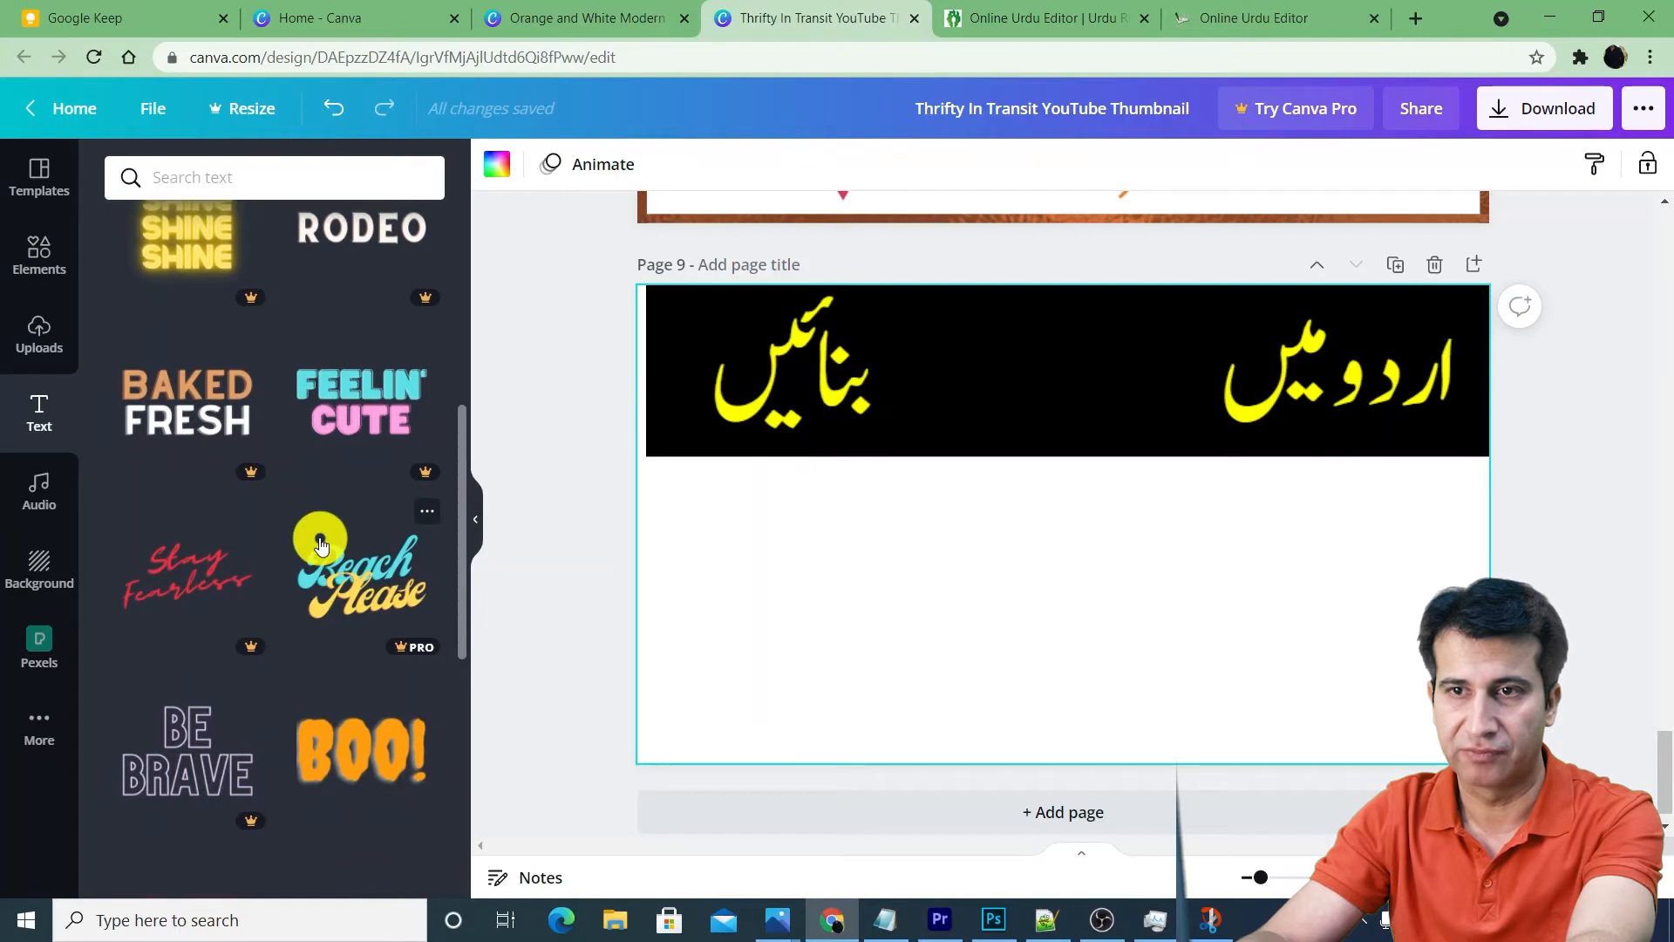
pyautogui.scroll(2, 320, 545)
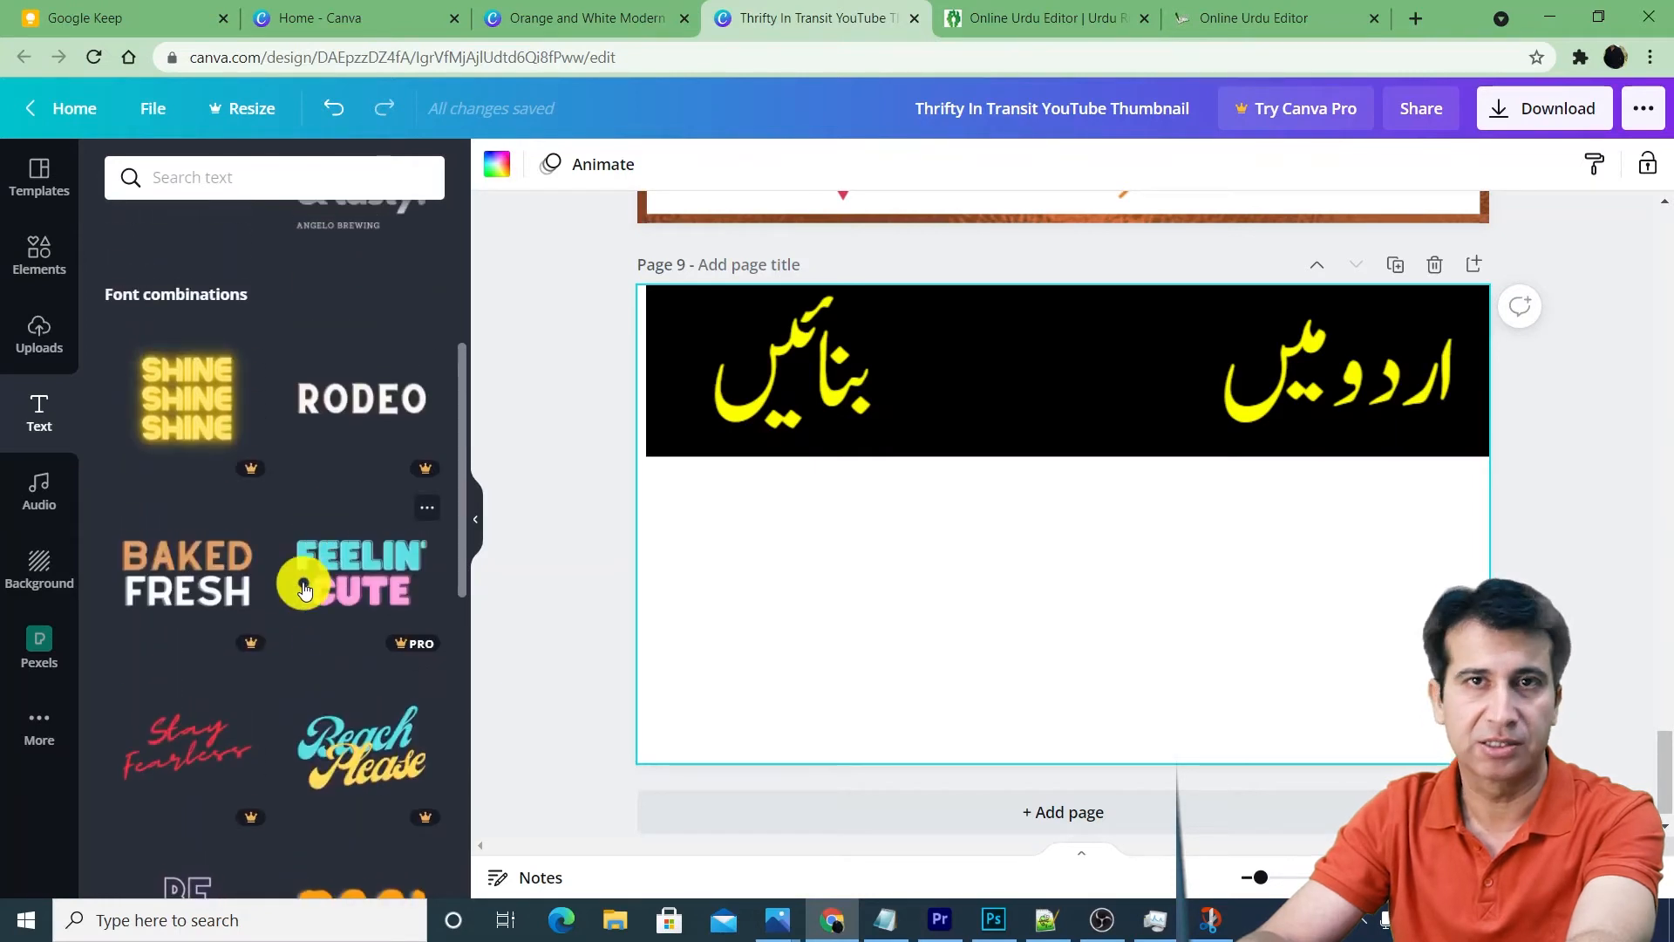
pyautogui.scroll(2, 299, 581)
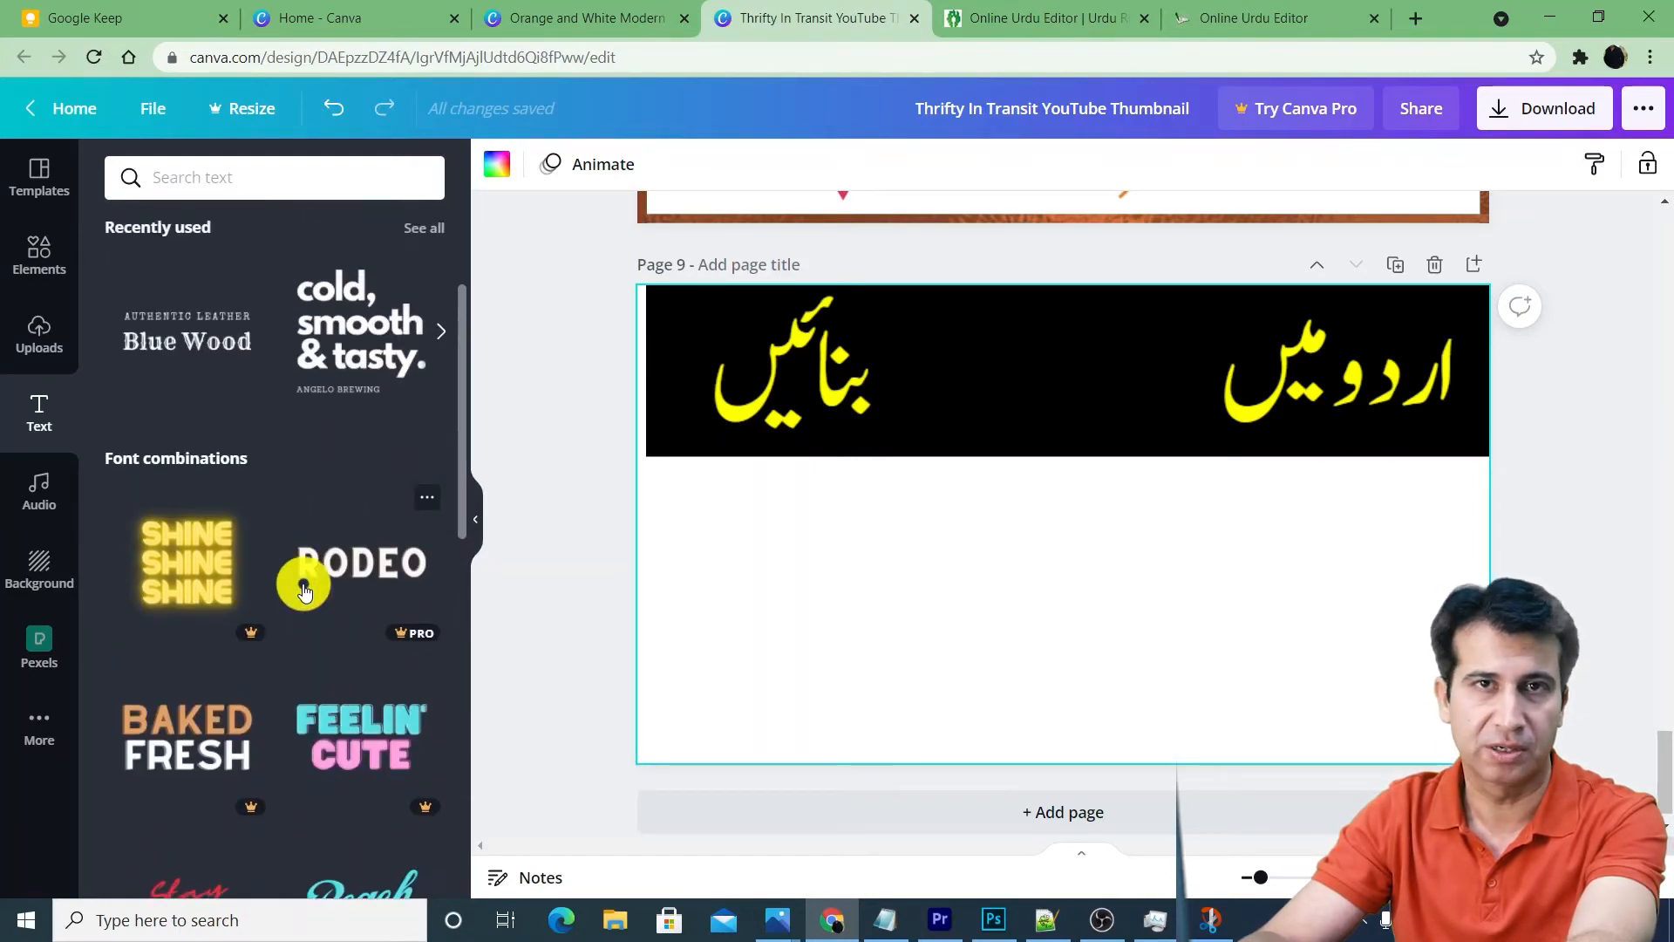
pyautogui.scroll(3, 300, 582)
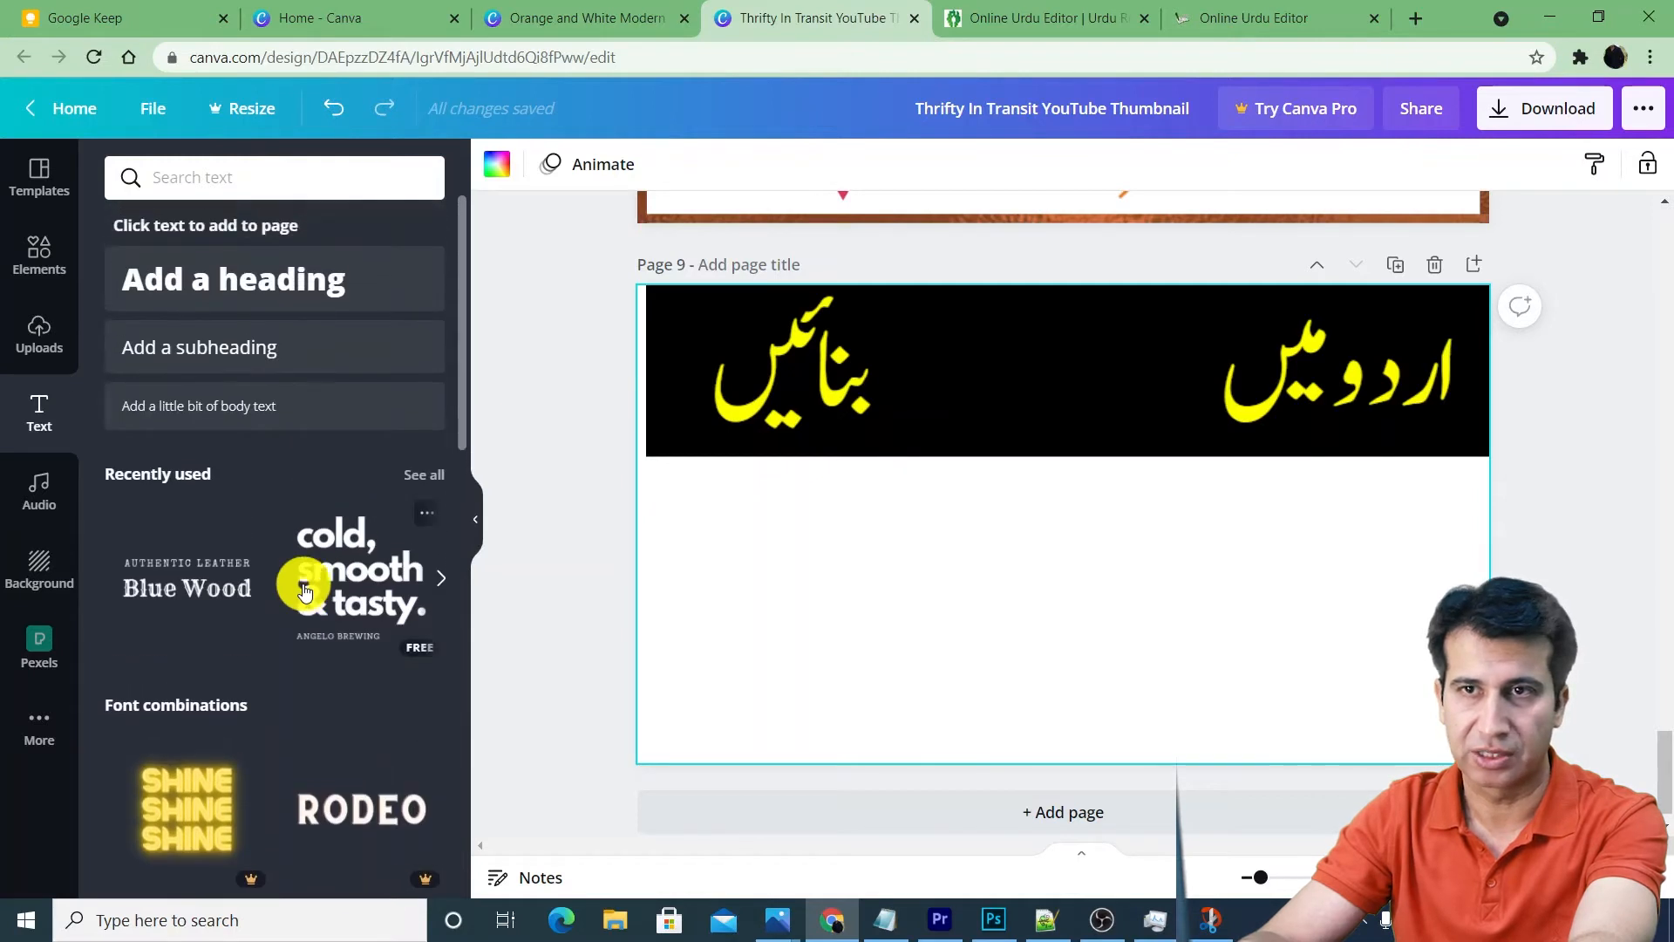
pyautogui.click(265, 293)
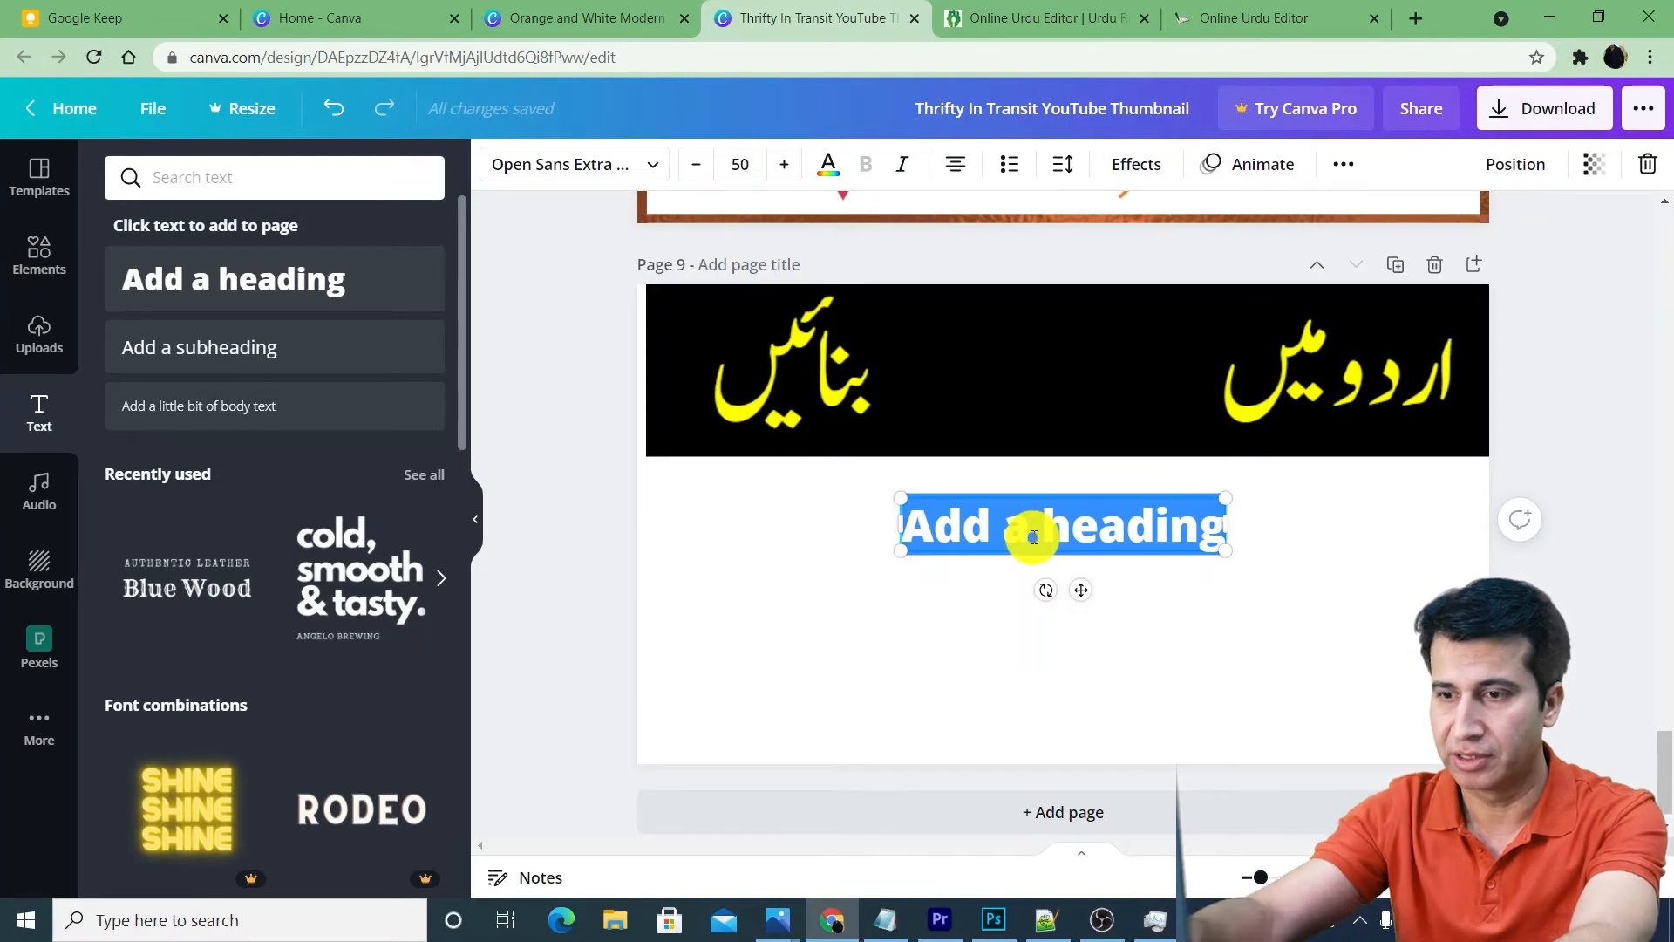
pyautogui.write('Thum')
pyautogui.press('BackSpace')
pyautogui.write('umbnail')
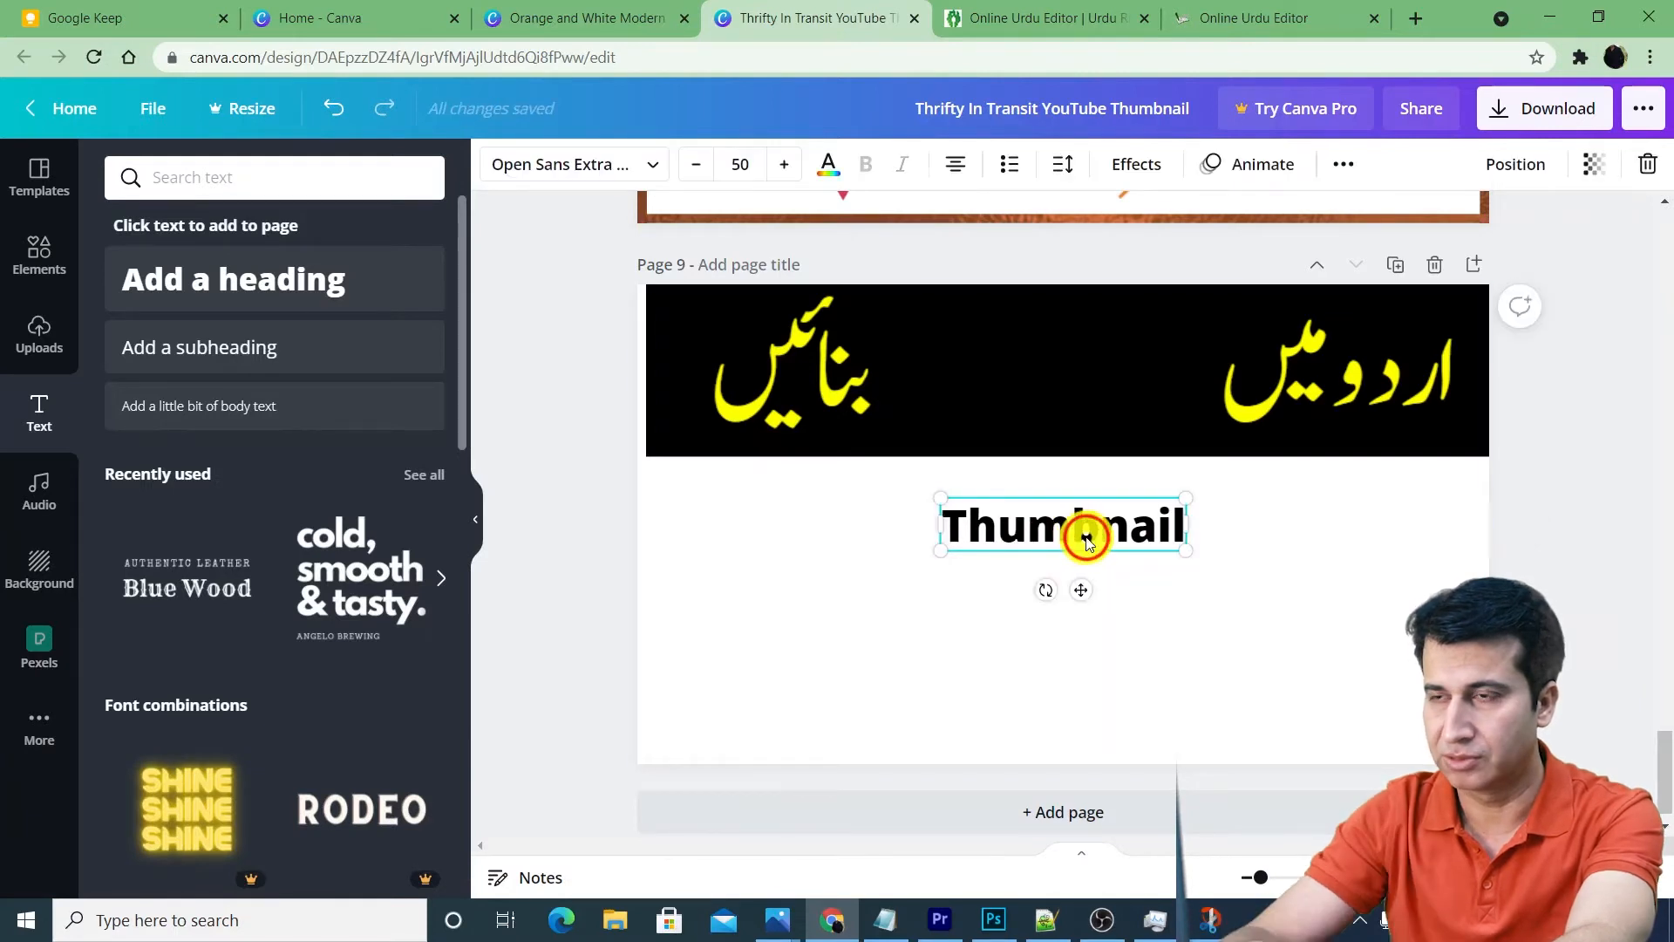
pyautogui.moveTo(1081, 490); pyautogui.dragTo(1074, 399)
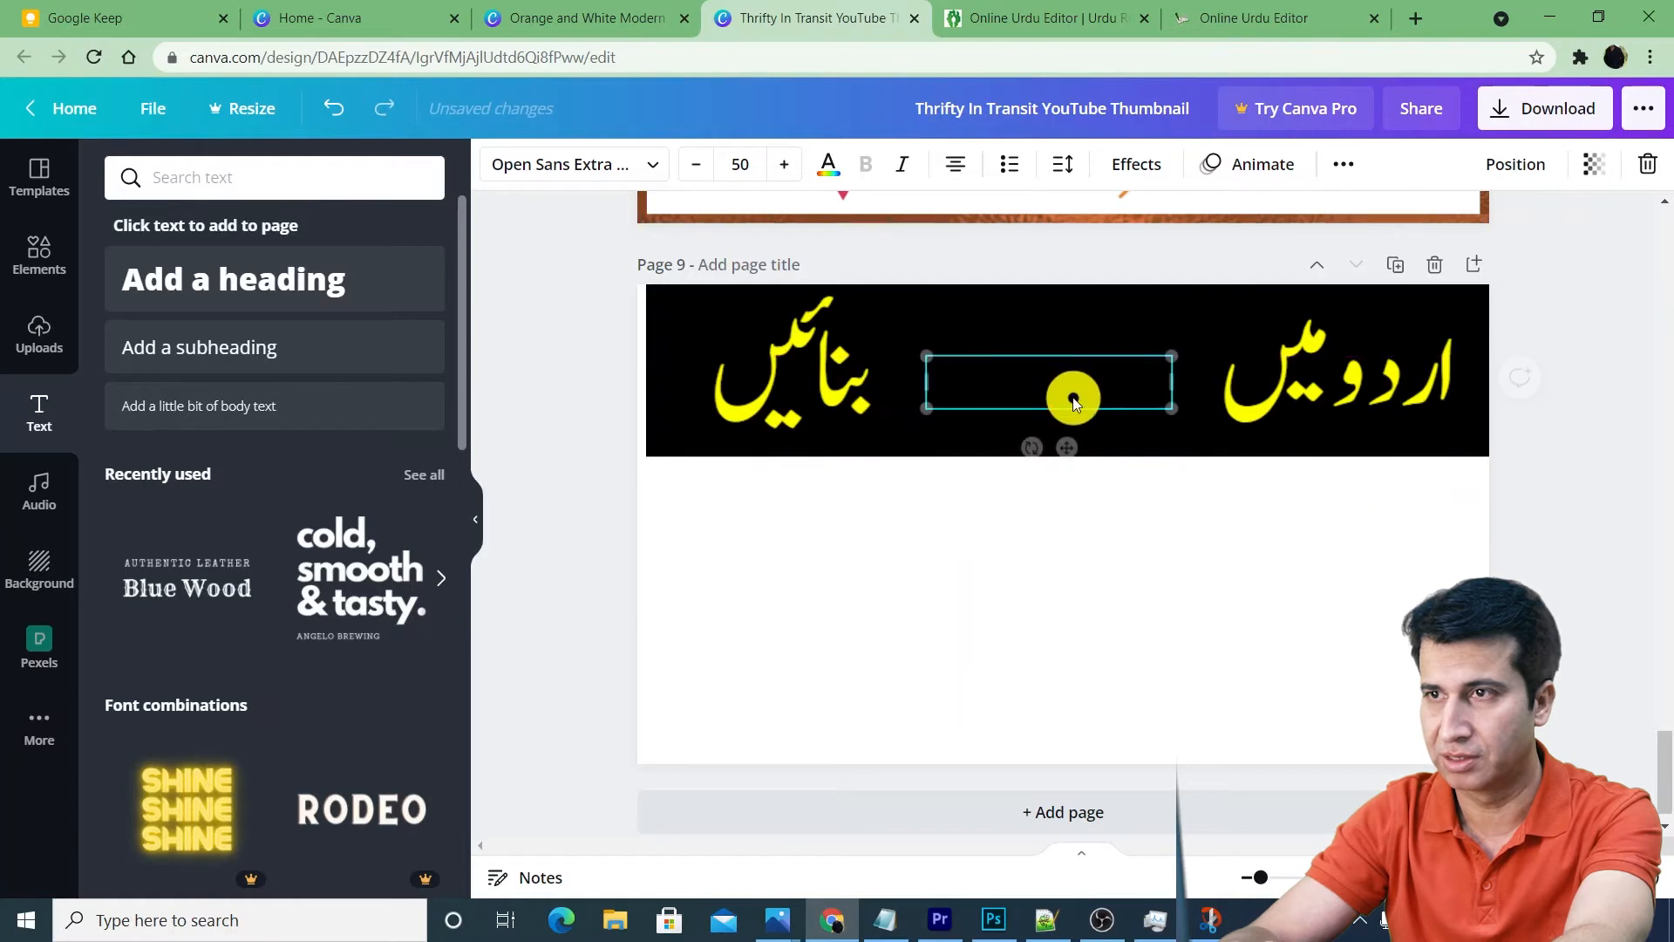
# Step: Change the text colour of the "Thumbnail" heading on the black banner to white
pyautogui.click(935, 311)
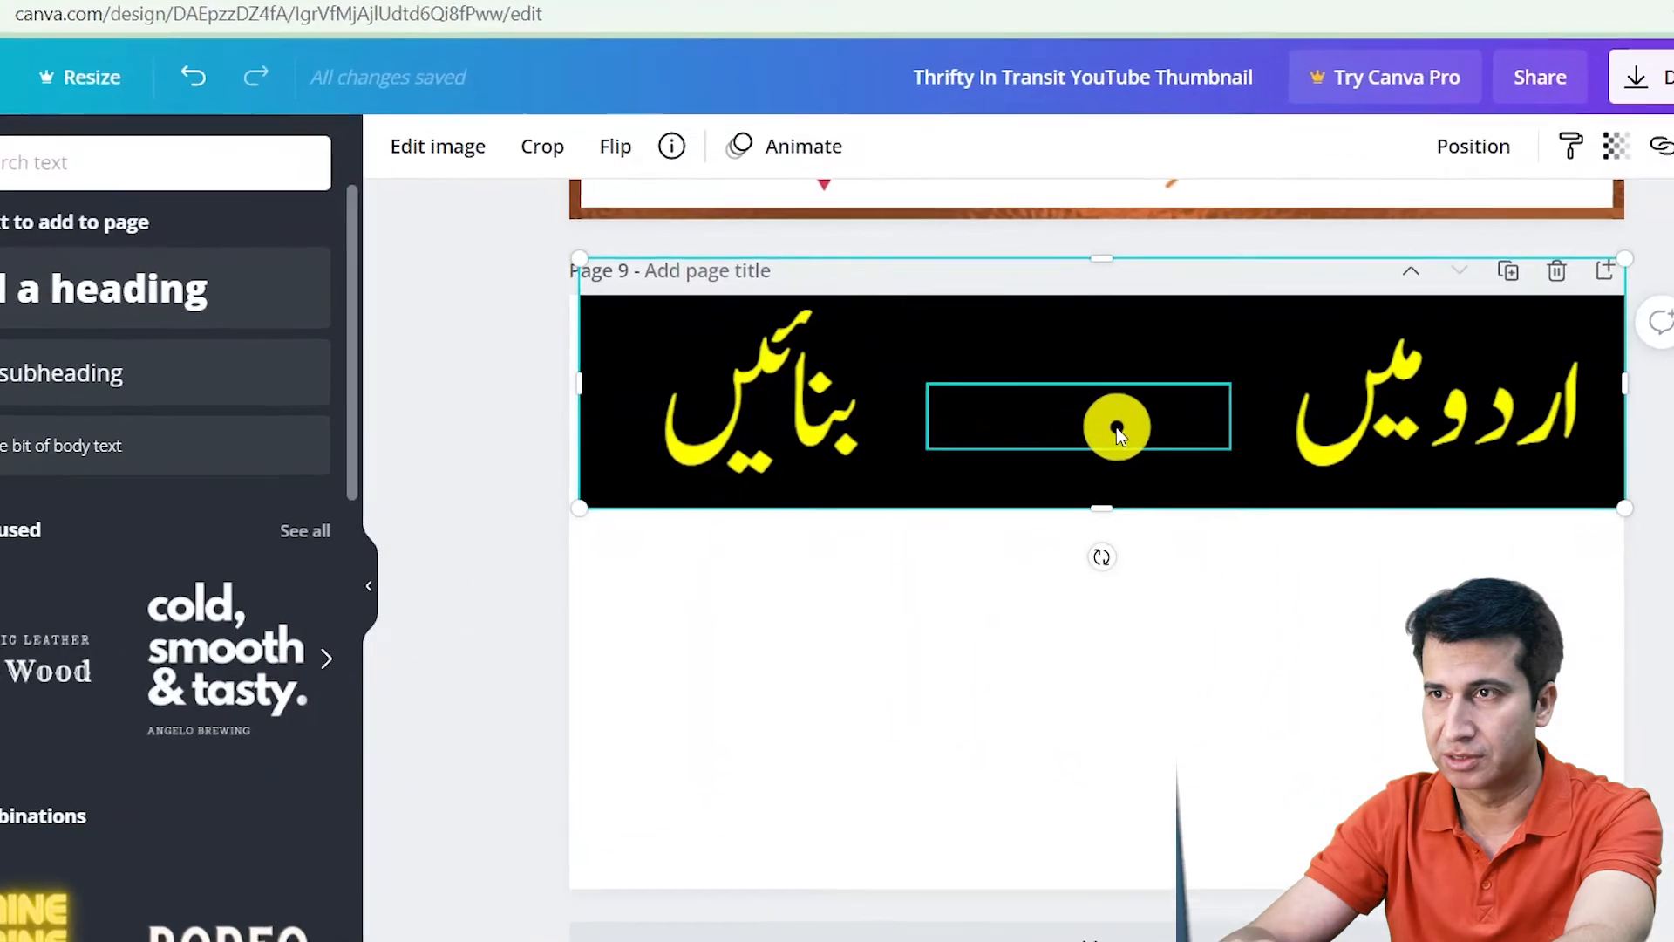
pyautogui.click(1090, 388)
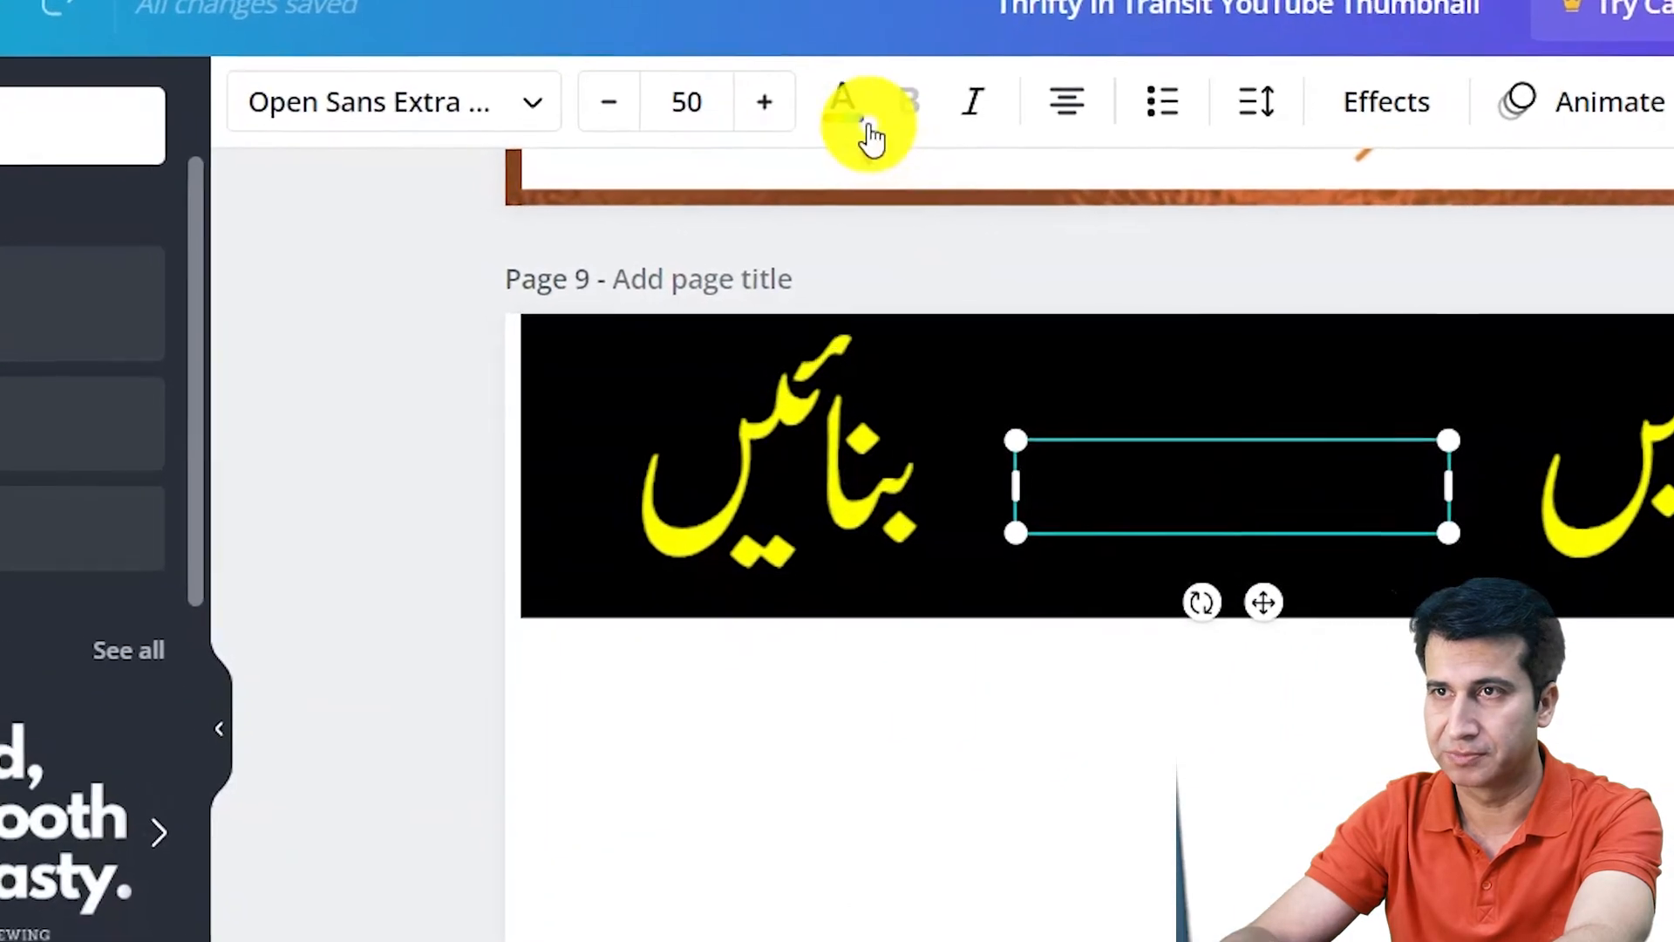
pyautogui.click(942, 139)
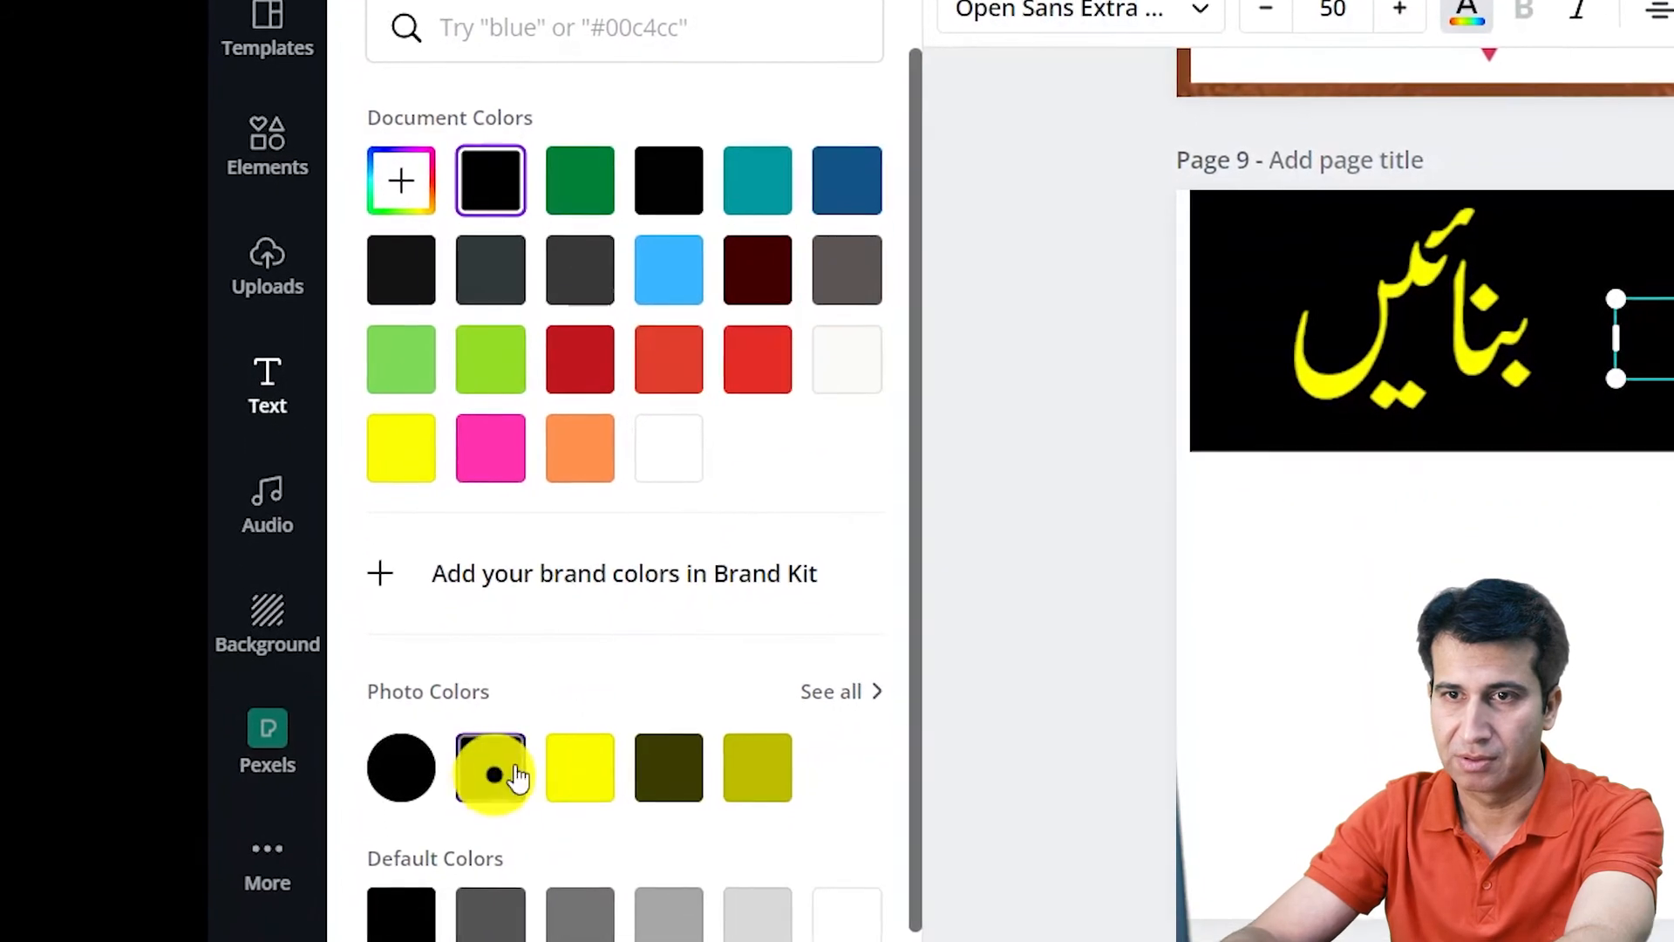
pyautogui.click(844, 880)
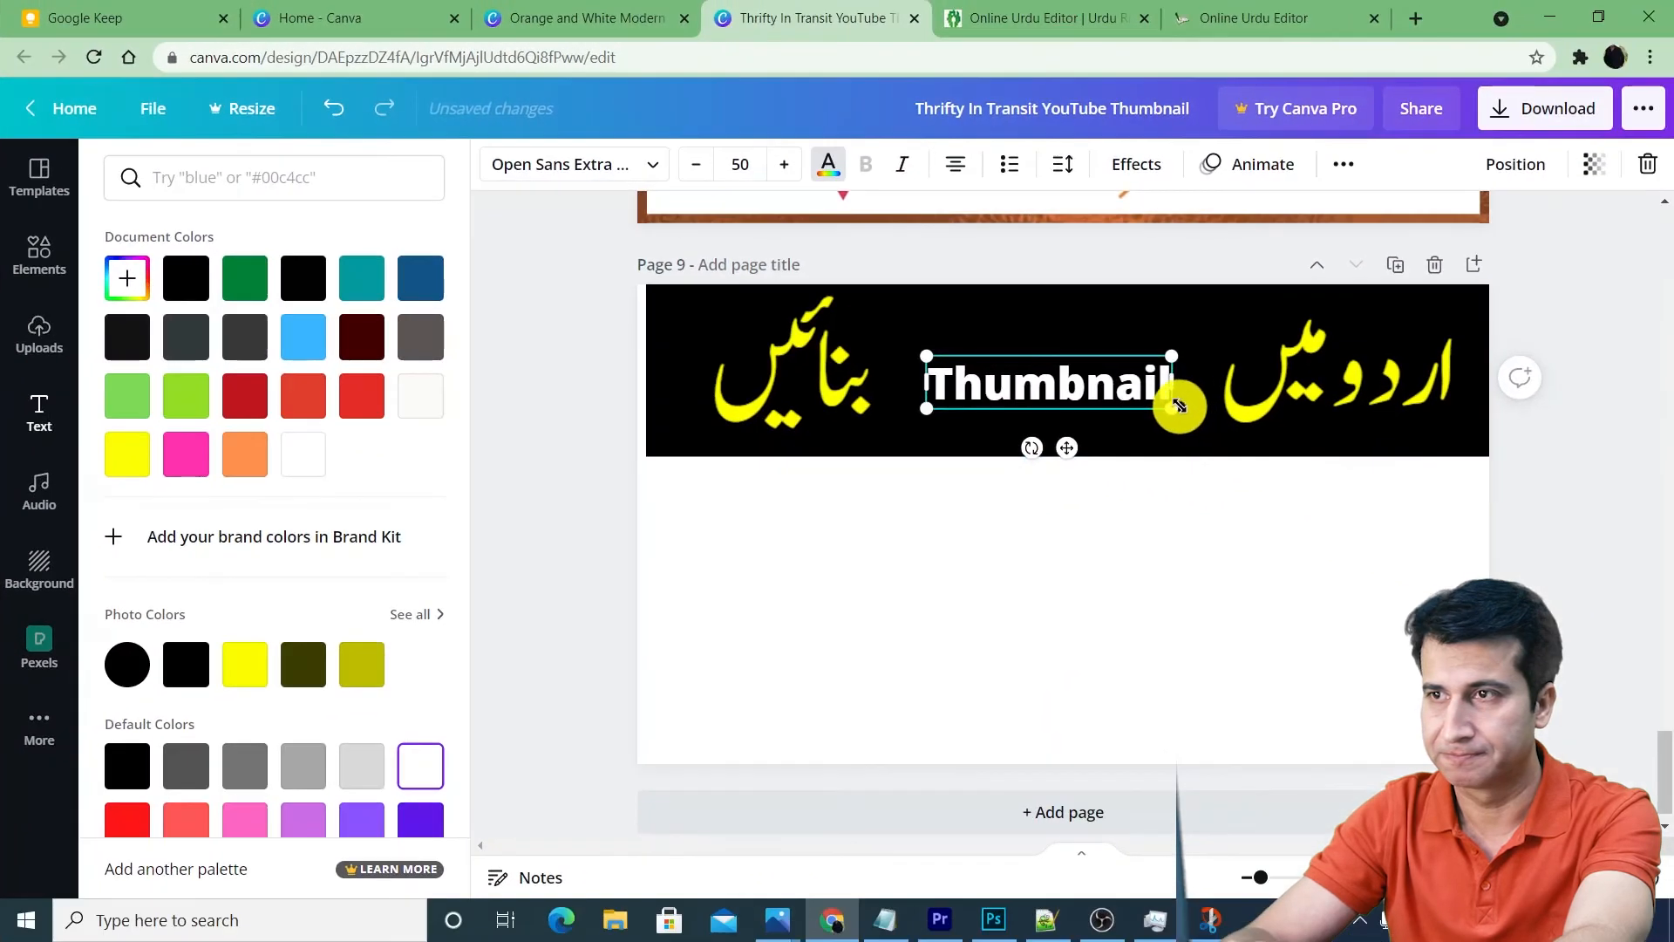
# Step: Enlarge the "Thumbnail" heading to a font size of about 65.7 and fit it between the Urdu words
pyautogui.moveTo(1173, 410); pyautogui.dragTo(1259, 430)
pyautogui.moveTo(1088, 411); pyautogui.dragTo(1043, 400)
pyautogui.moveTo(1213, 416); pyautogui.dragTo(1199, 415)
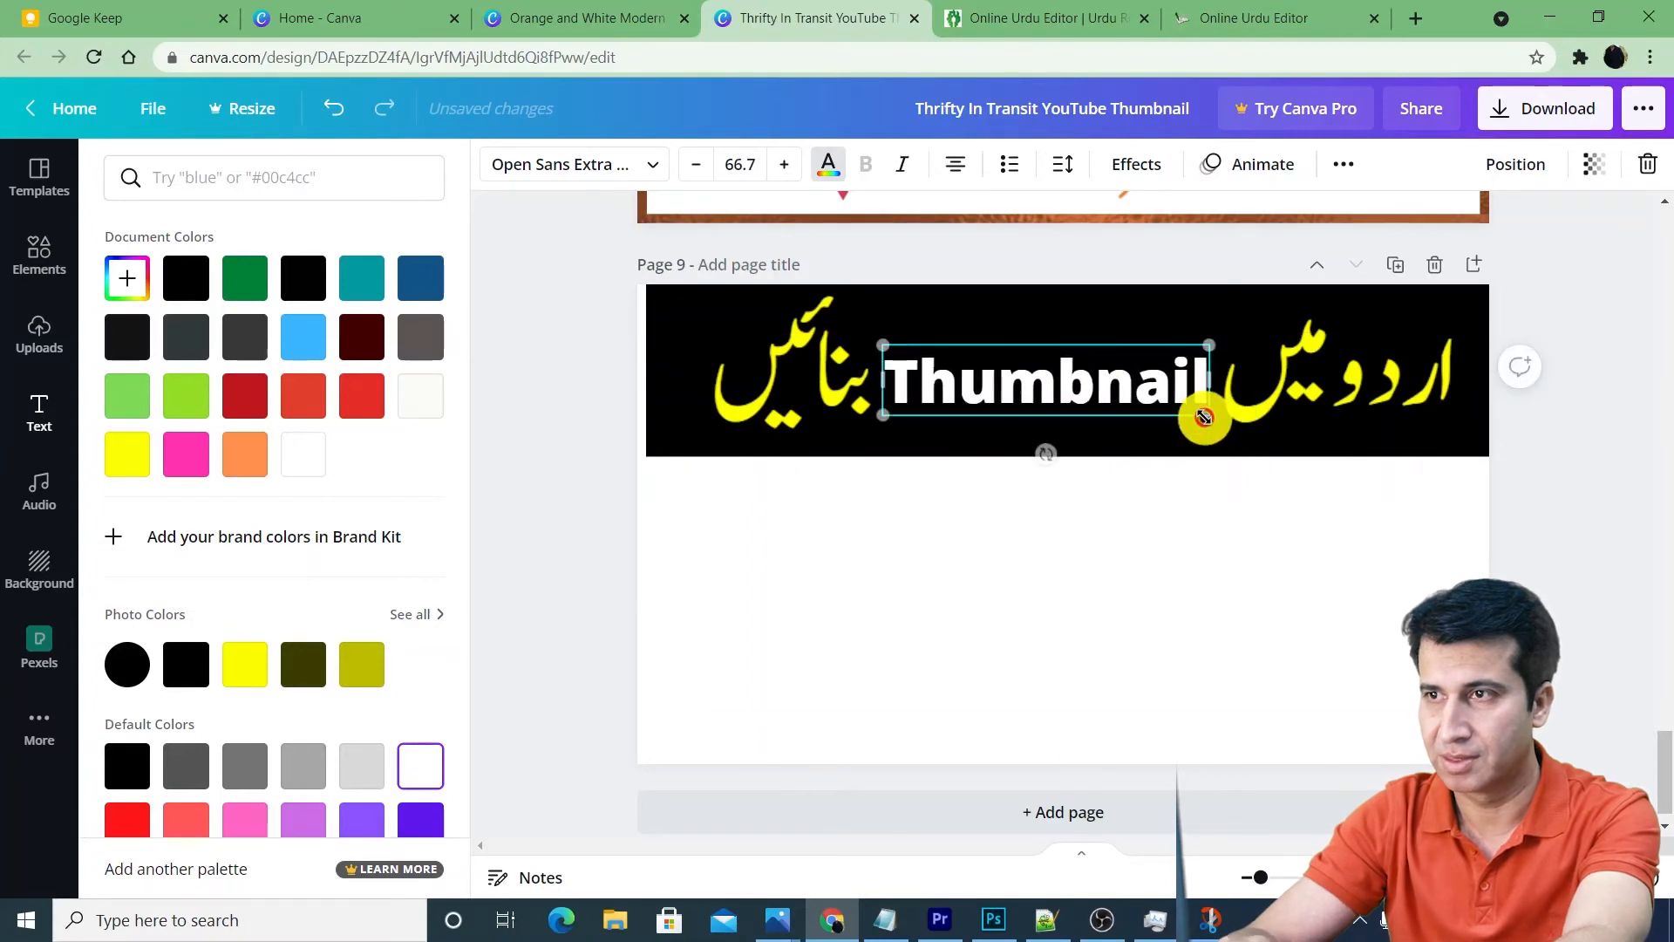
# Step: Switch to the Online Urdu Editor and set the font colour to white (سفید) and the background colour to maroon (مرون)
pyautogui.click(1255, 17)
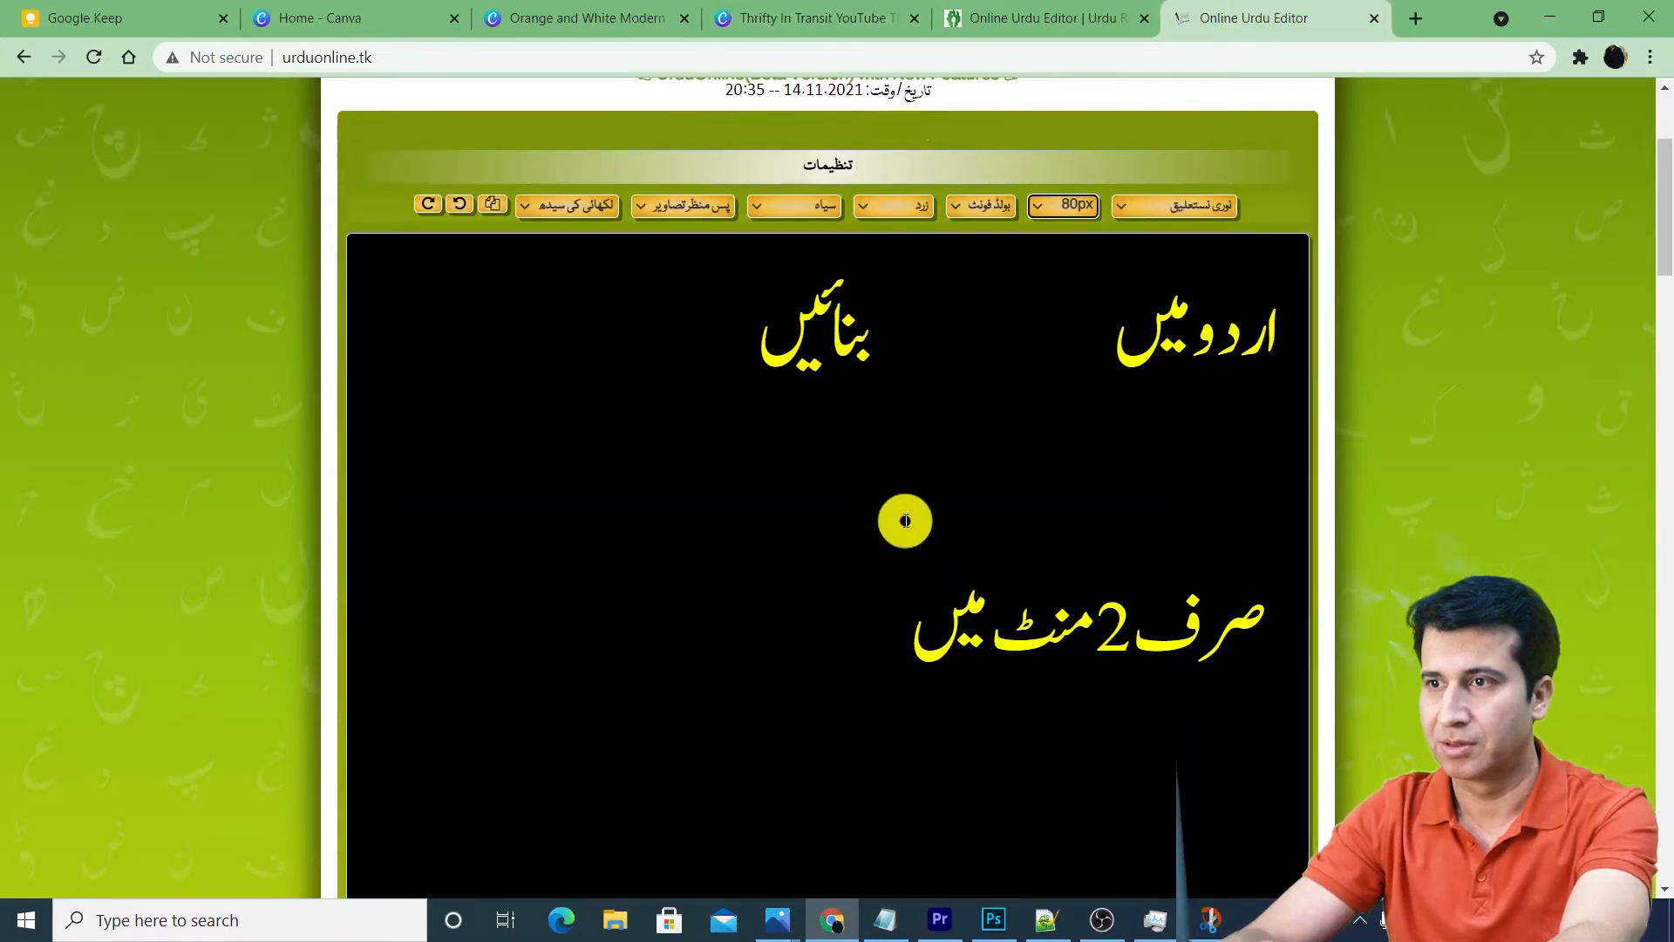
pyautogui.scroll(-1, 905, 522)
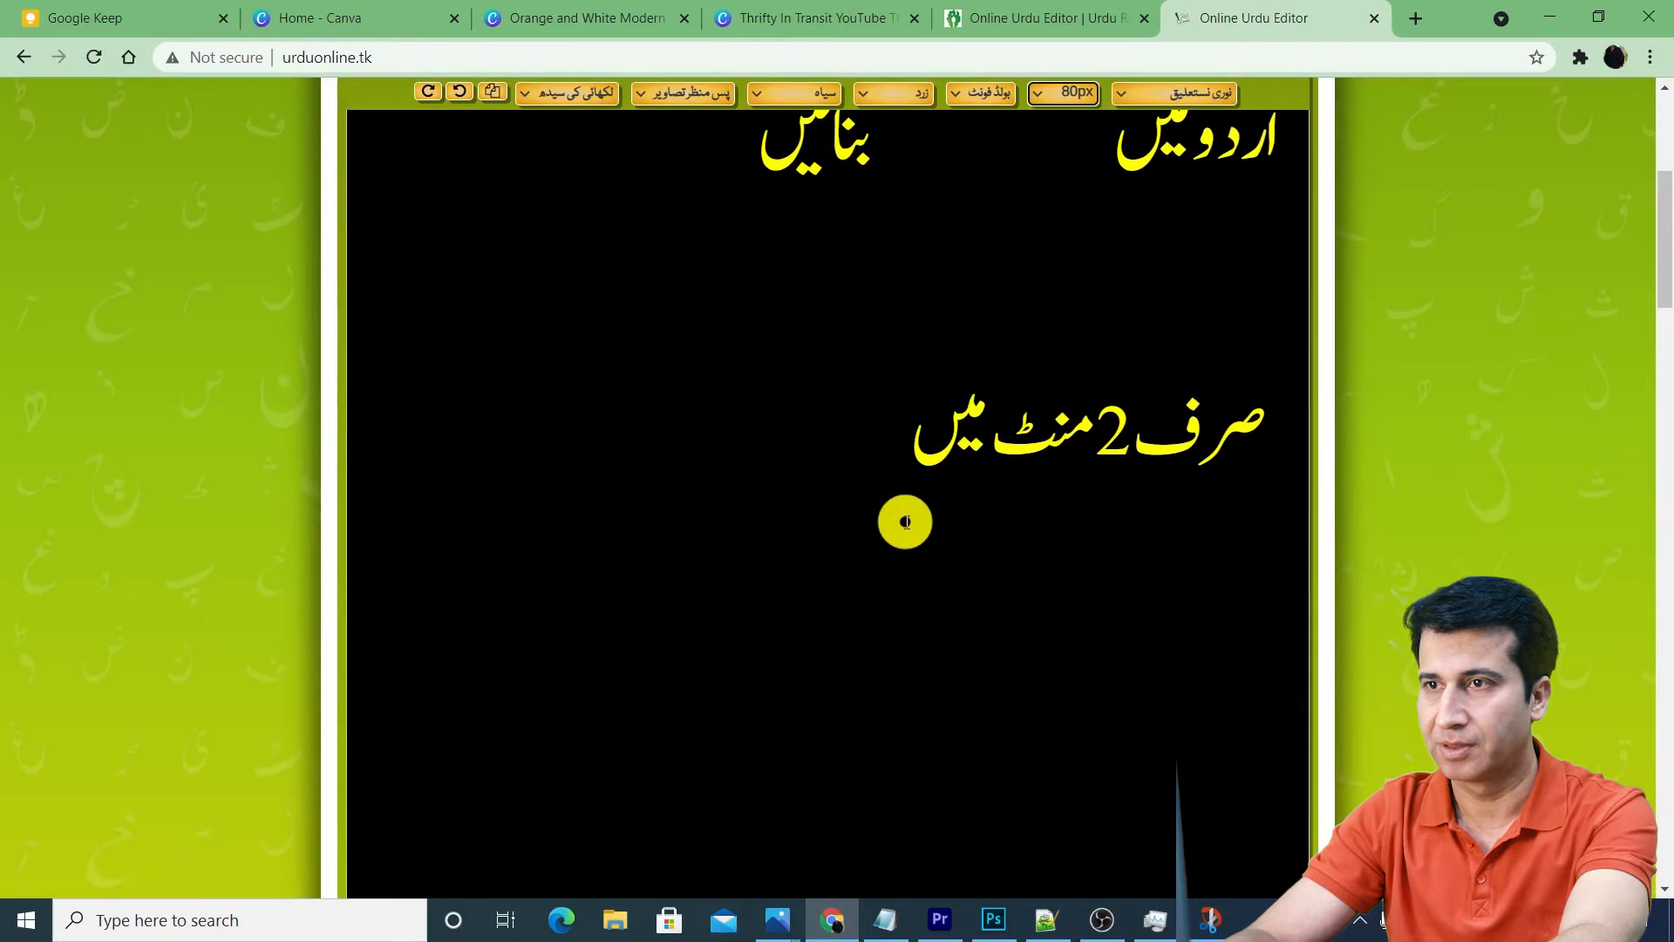
pyautogui.scroll(1, 905, 521)
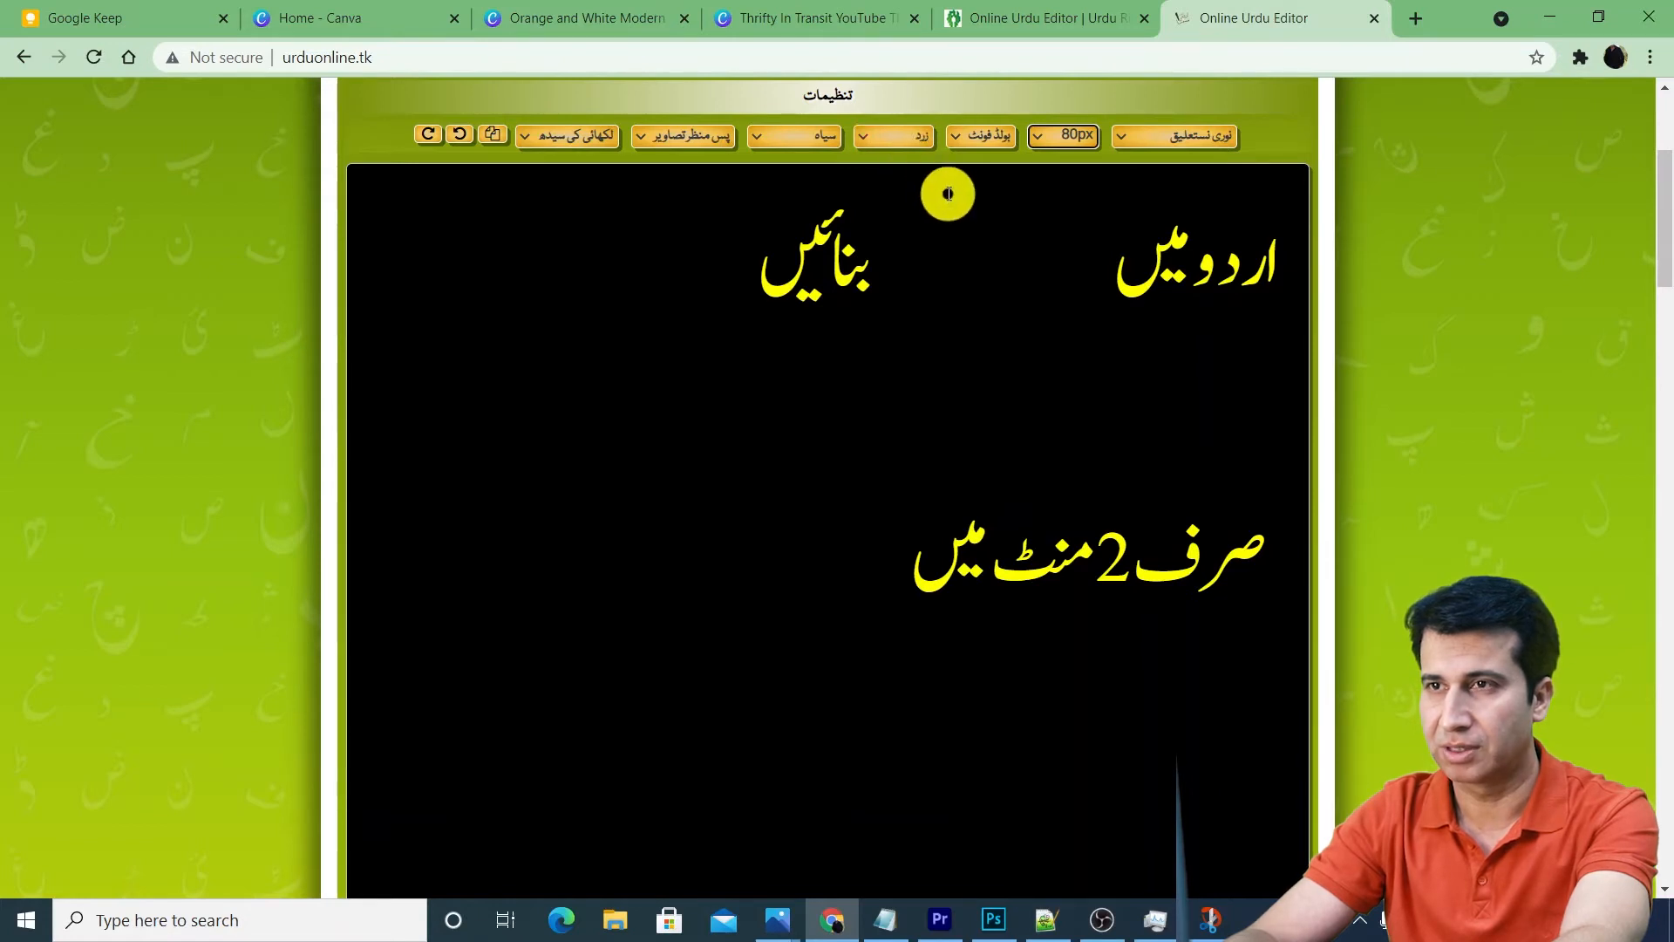
pyautogui.click(897, 140)
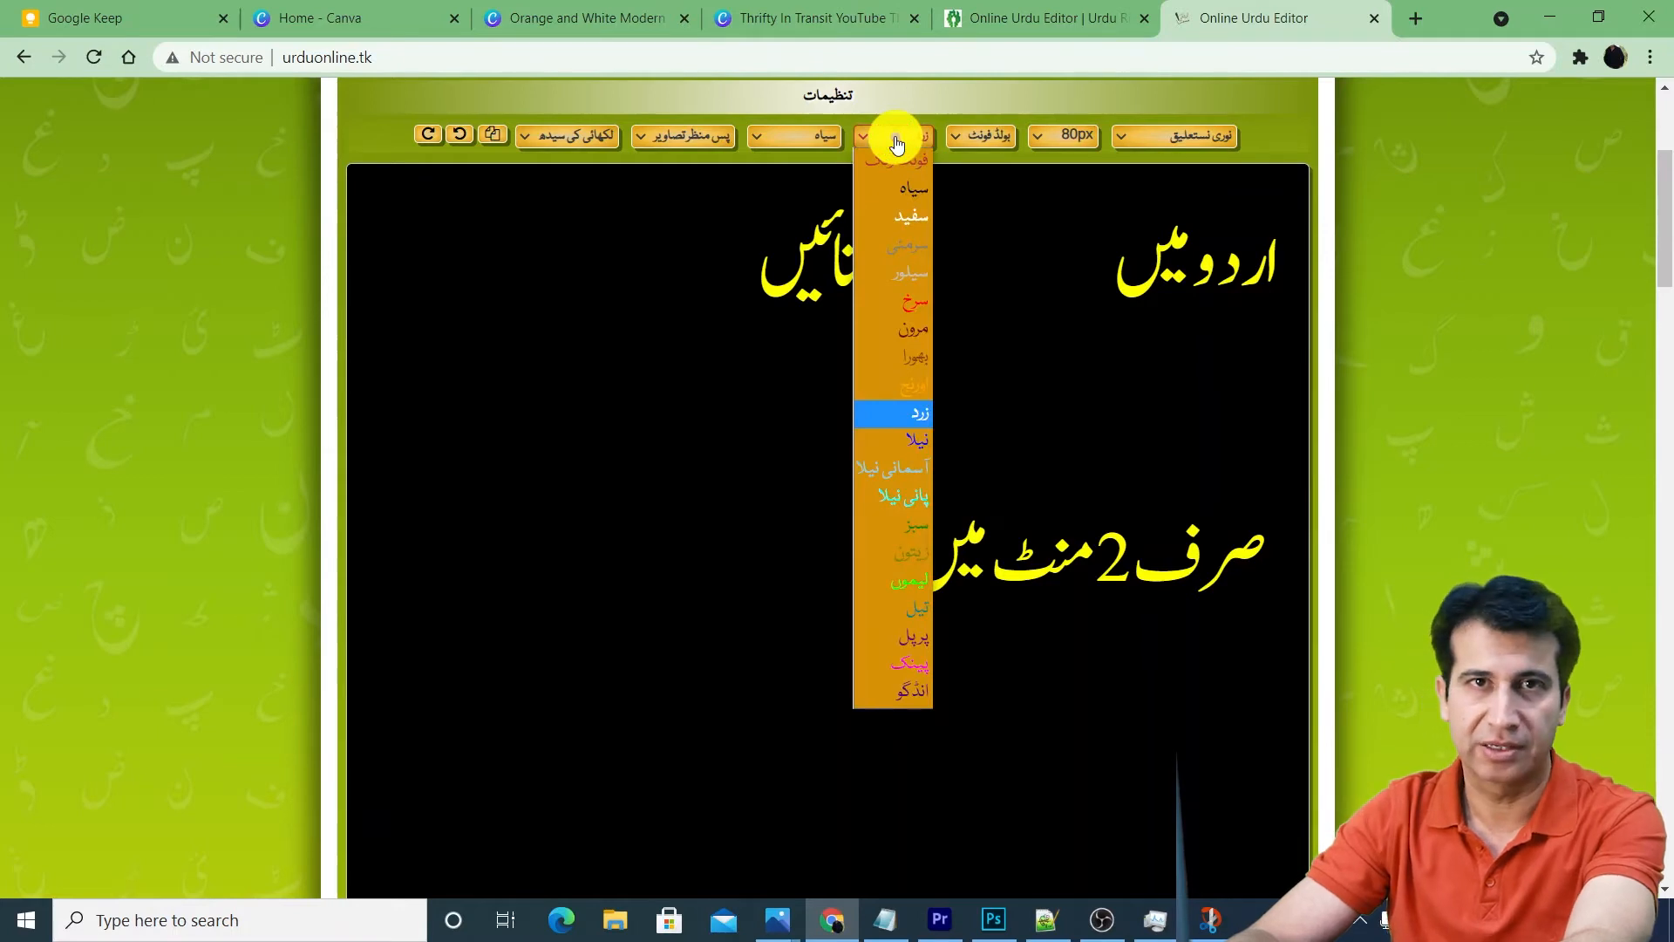
pyautogui.click(907, 223)
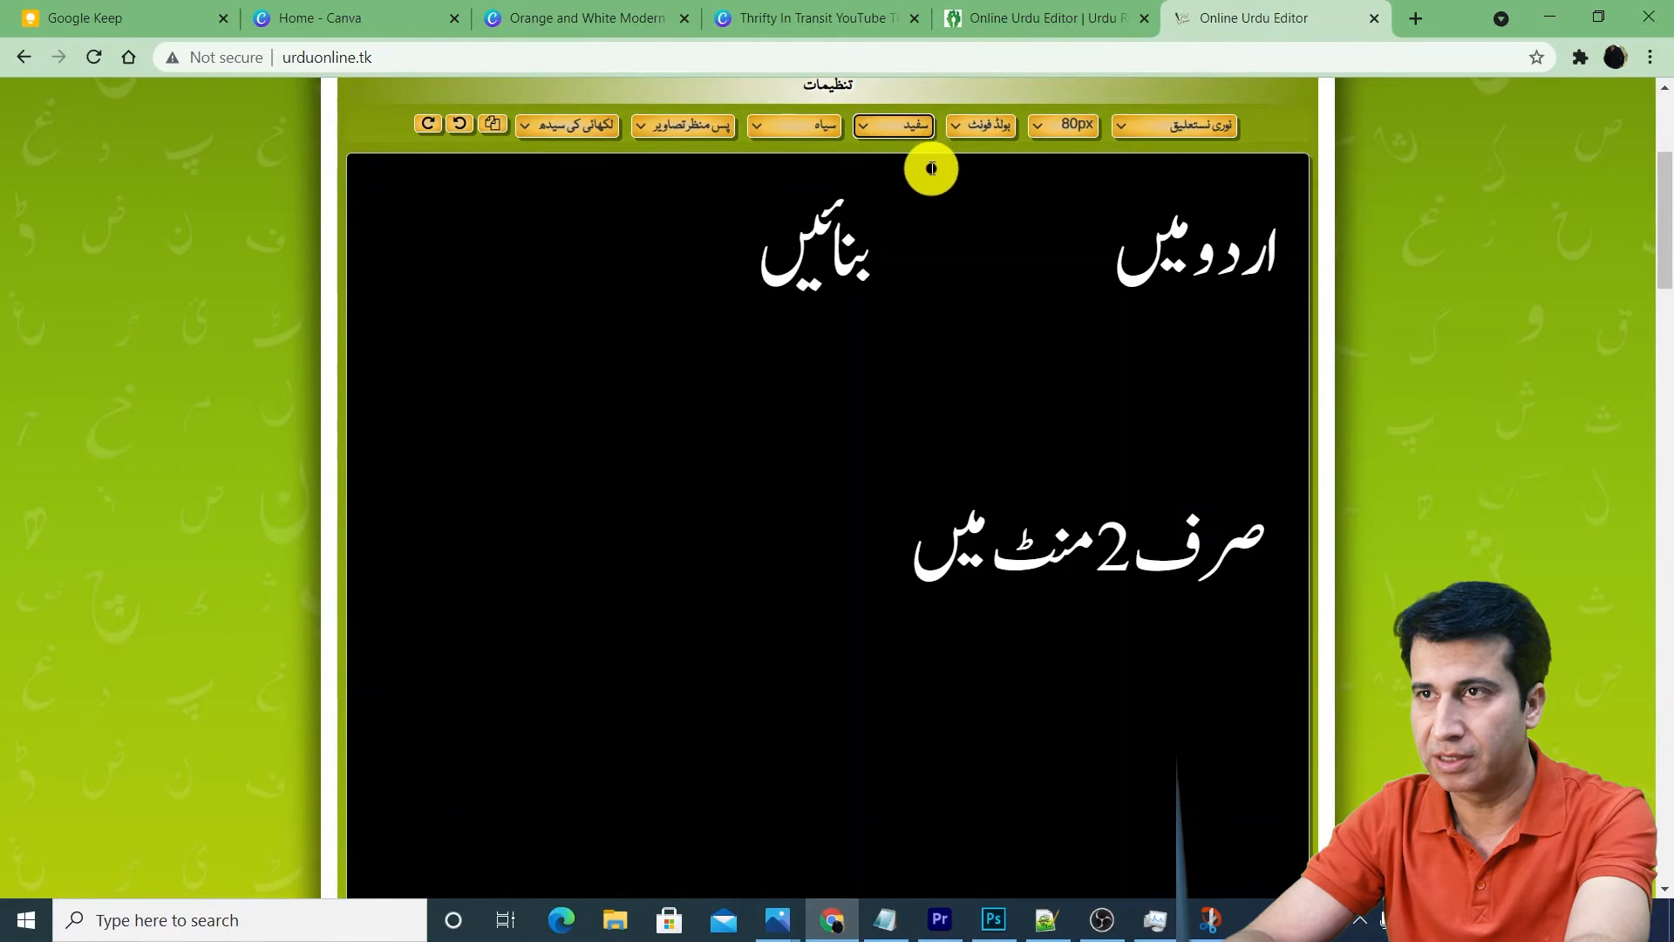
pyautogui.click(824, 131)
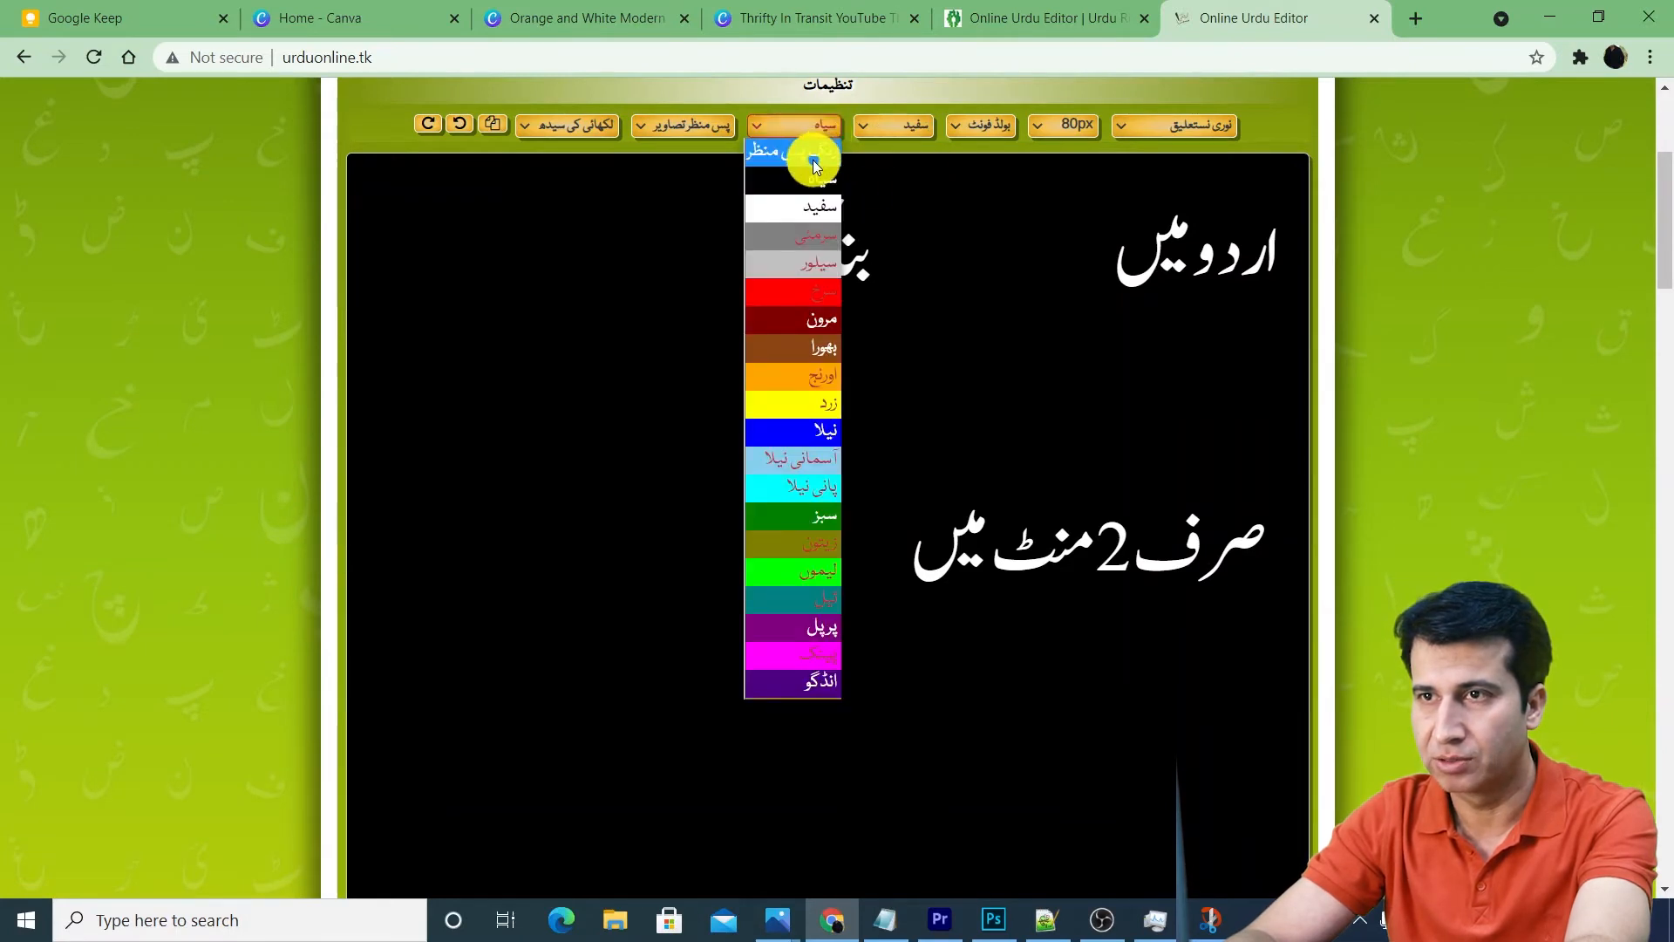
pyautogui.click(803, 324)
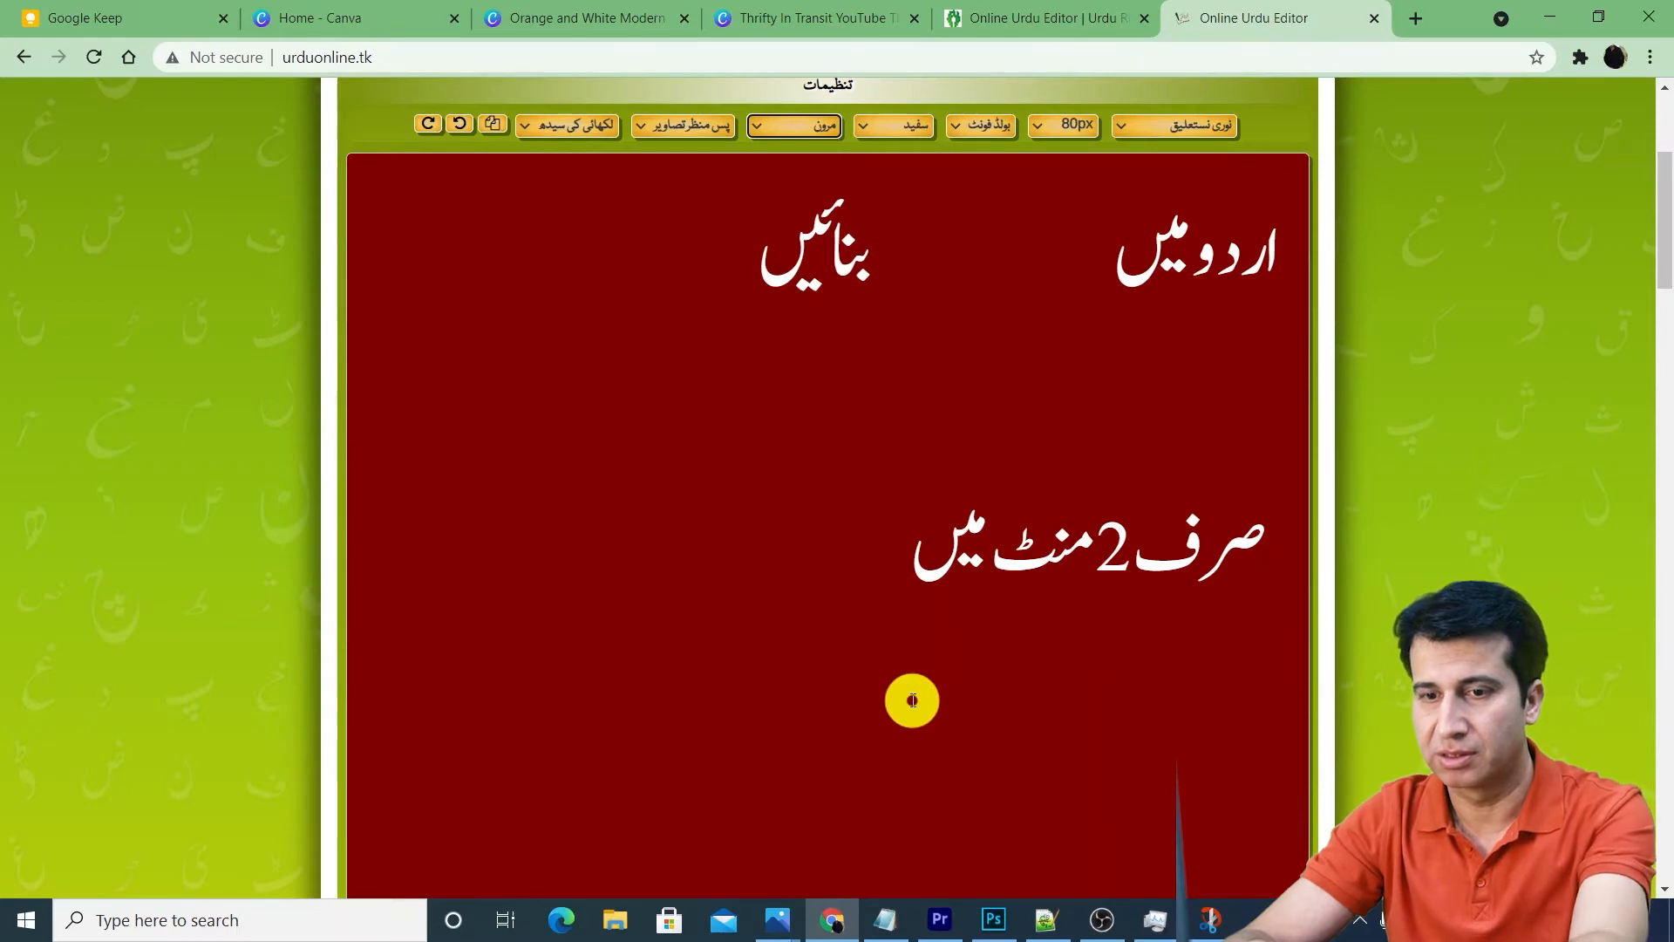
# Step: Capture a rectangular snip of the second Urdu line, "صرف 2 منٹ میں", and copy it from Snip & Sketch
pyautogui.press('super+shift+s')
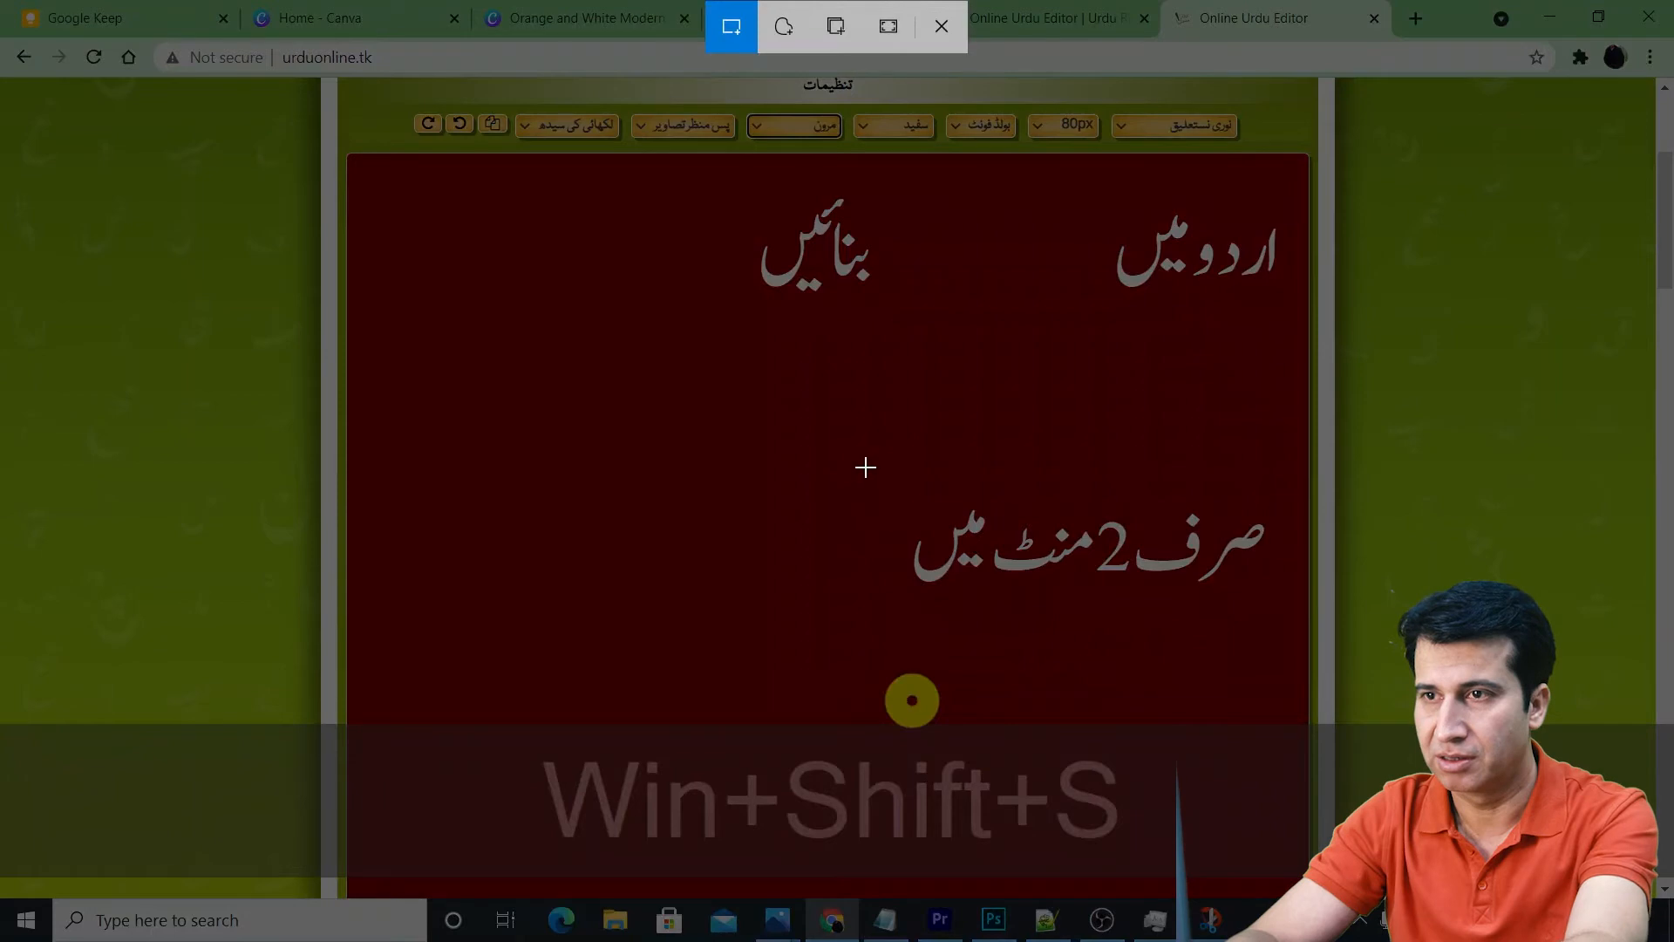
pyautogui.moveTo(865, 471); pyautogui.dragTo(1299, 609)
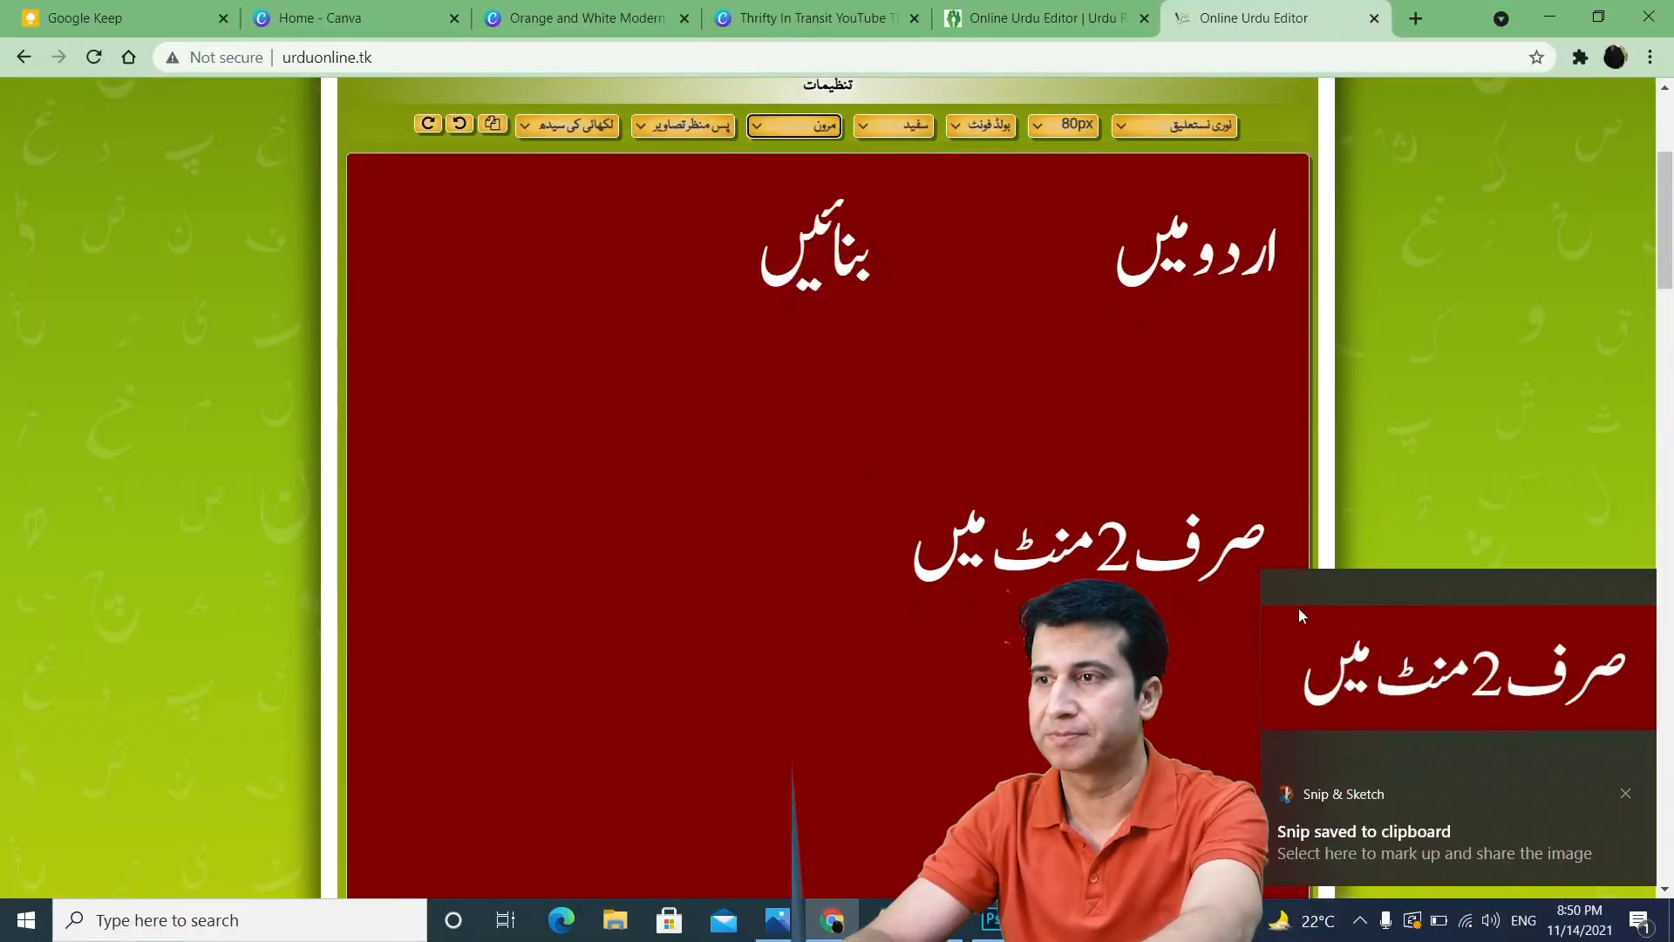
pyautogui.click(1496, 686)
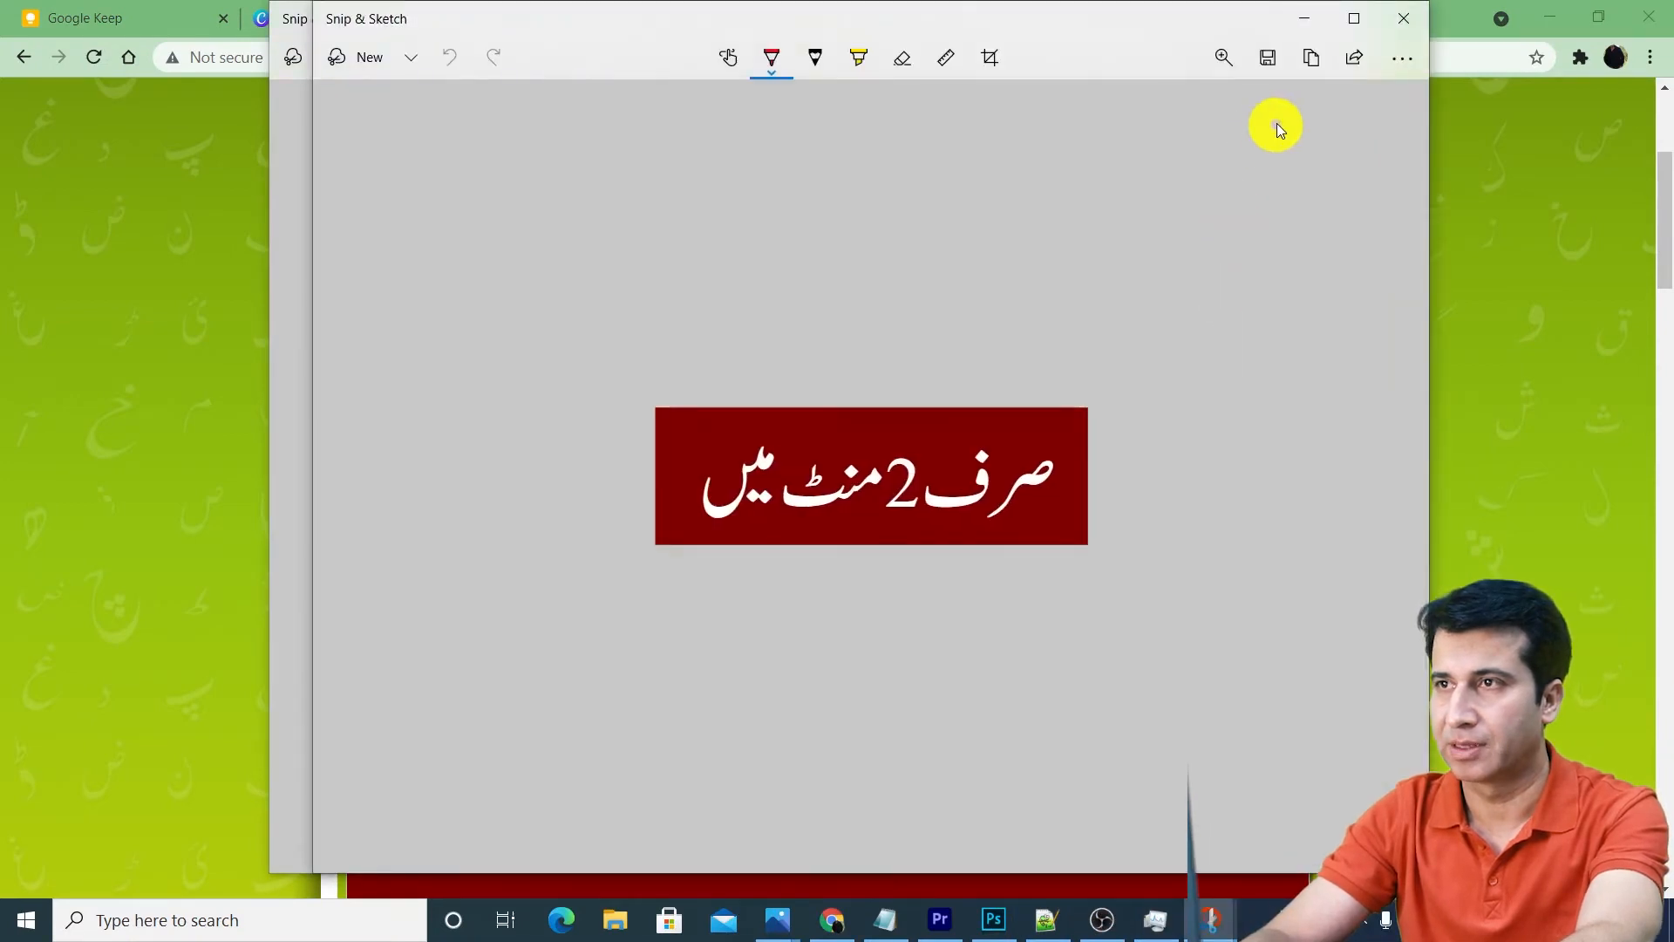
pyautogui.click(1313, 61)
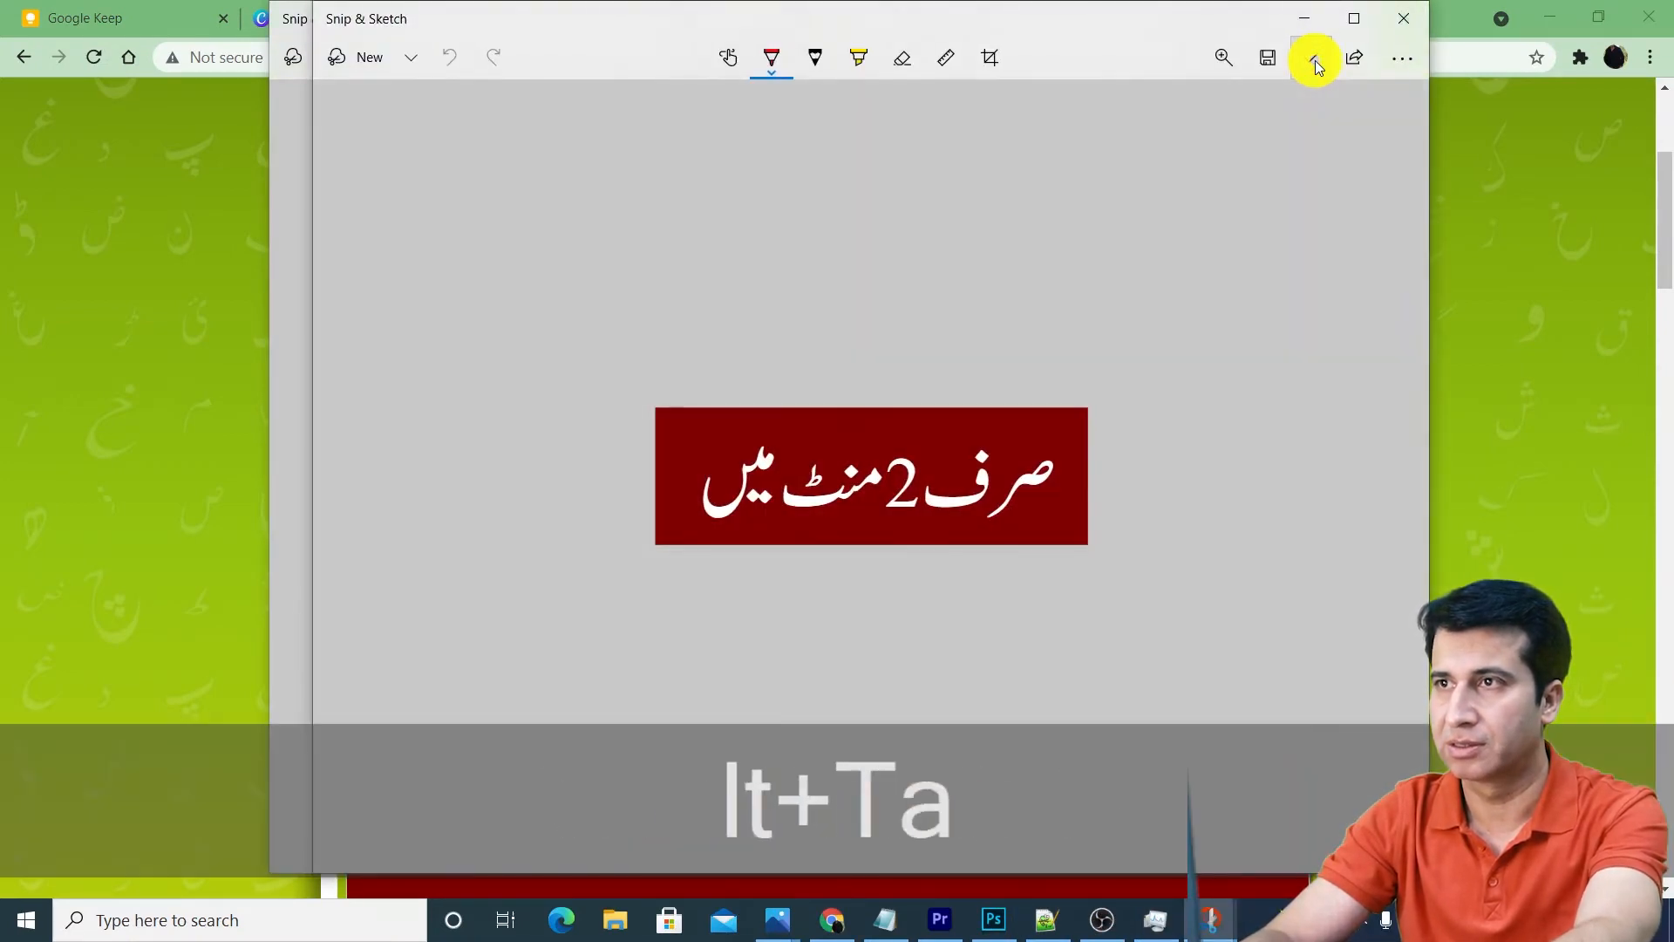
# Step: Switch to the Canva thumbnail, paste the maroon Urdu snip on page 9 and align it directly below the black banner's left end
pyautogui.hotkey('alt', 'Tab')
pyautogui.hotkey('alt', 'Tab')
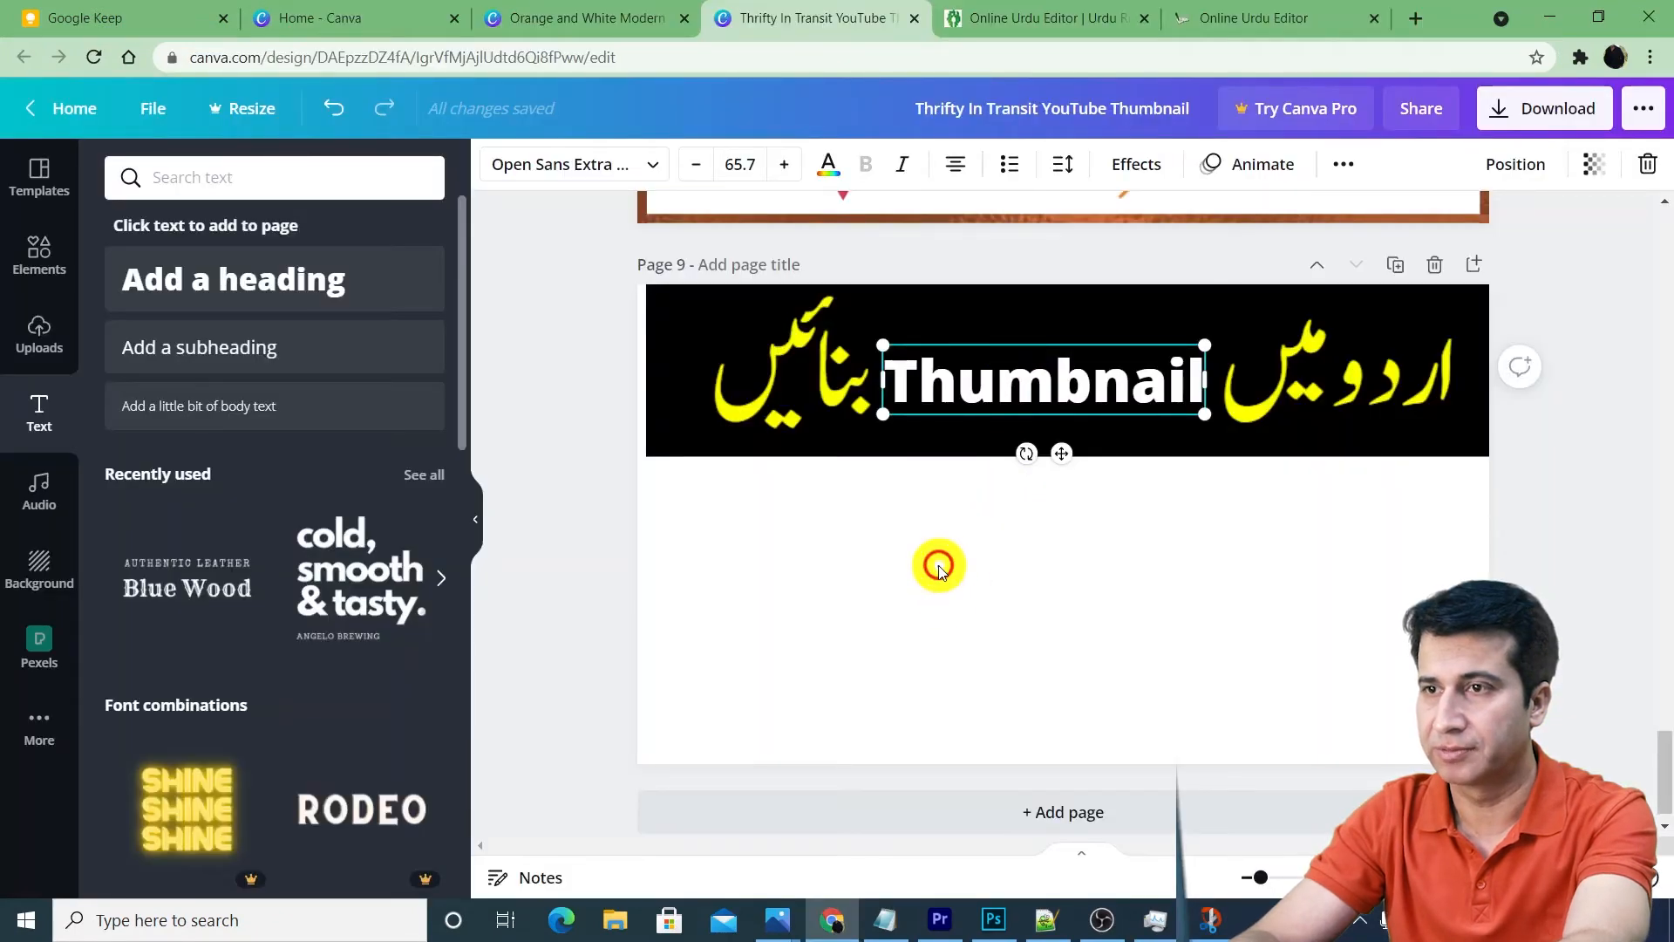
pyautogui.click(938, 568)
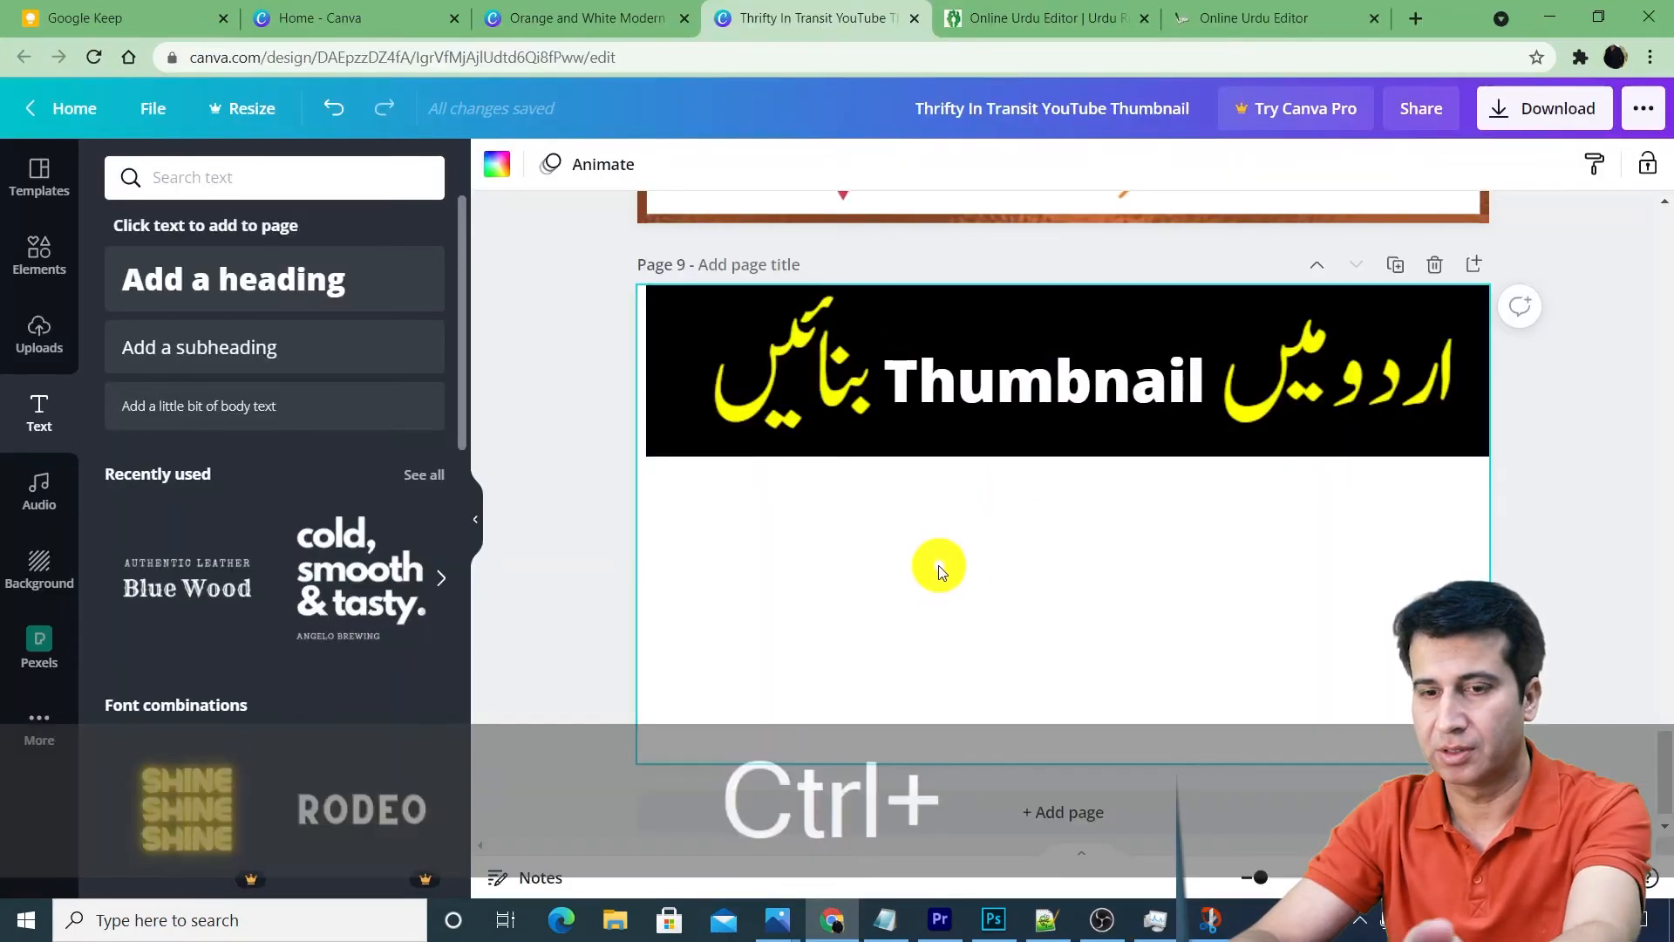
pyautogui.hotkey('ctrl', 'v')
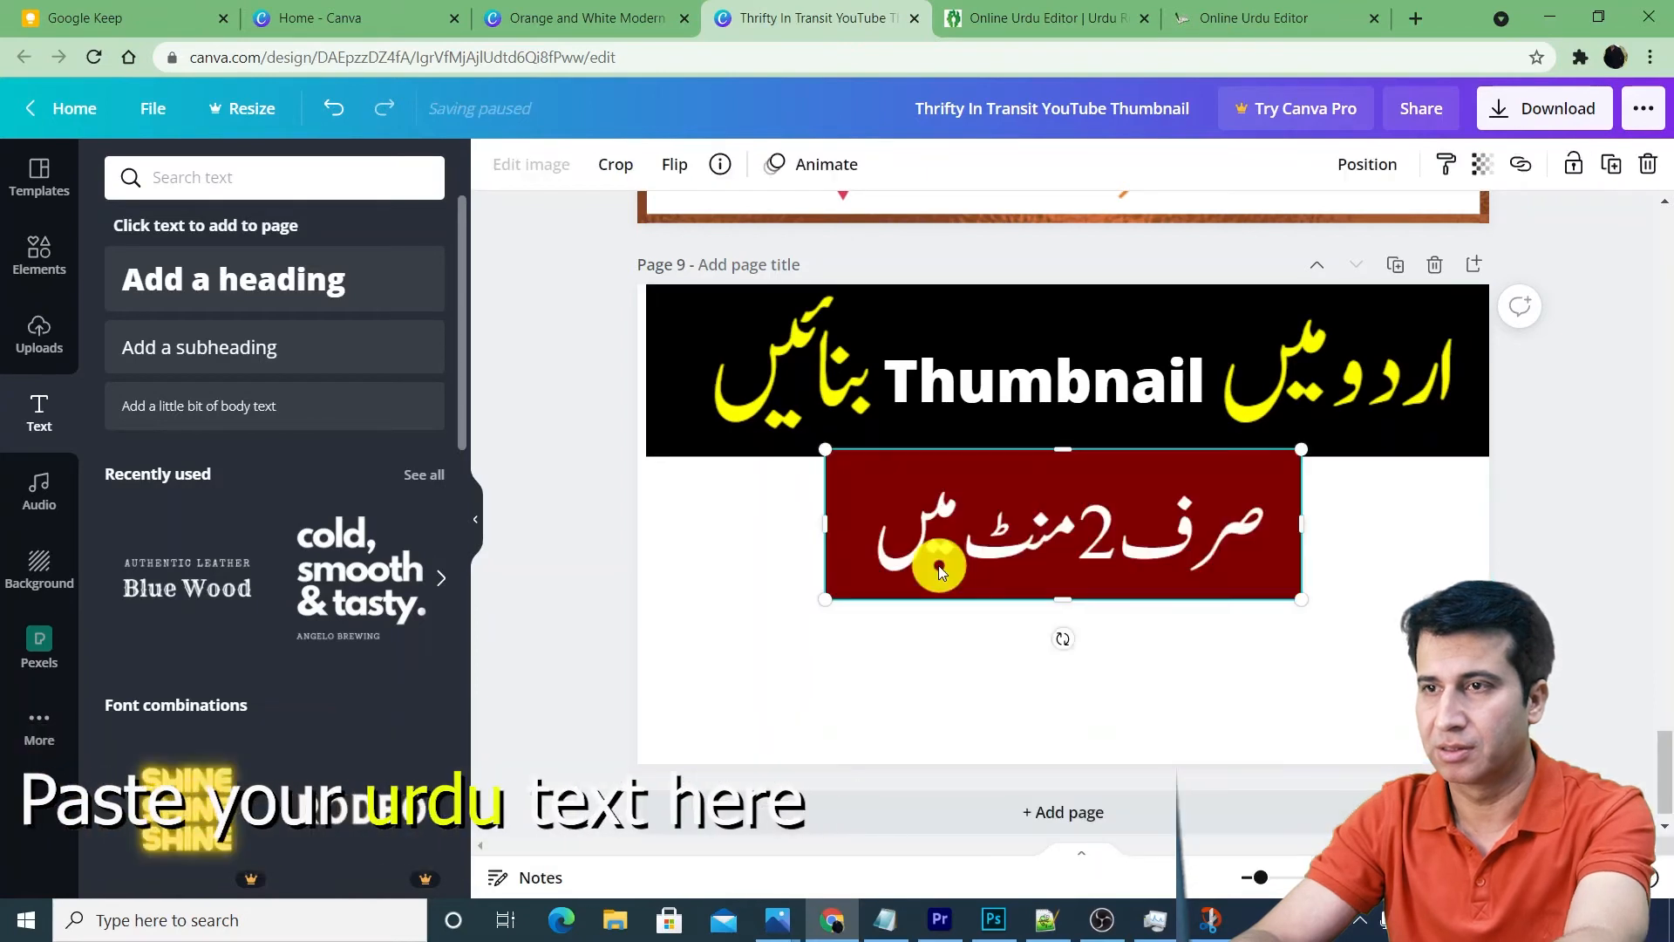
pyautogui.moveTo(1080, 549); pyautogui.dragTo(897, 549)
pyautogui.click(1120, 697)
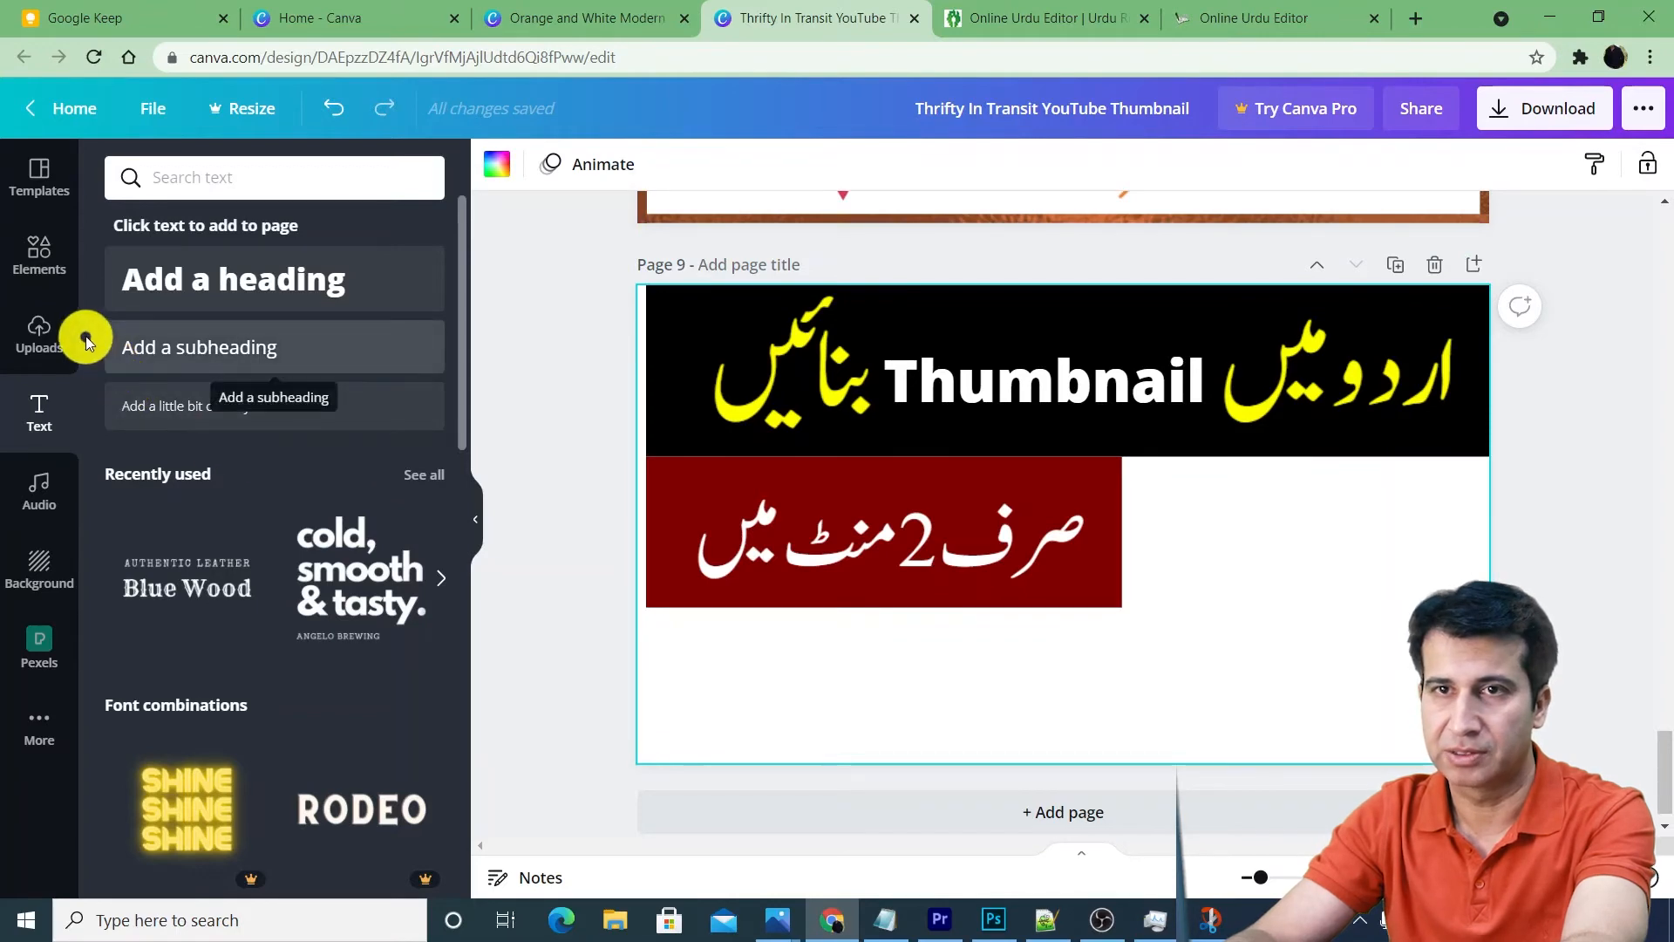
# Step: Add the uploaded cut-out photo of the pointing man and fit it into the page's lower right area, below the black banner
pyautogui.click(36, 335)
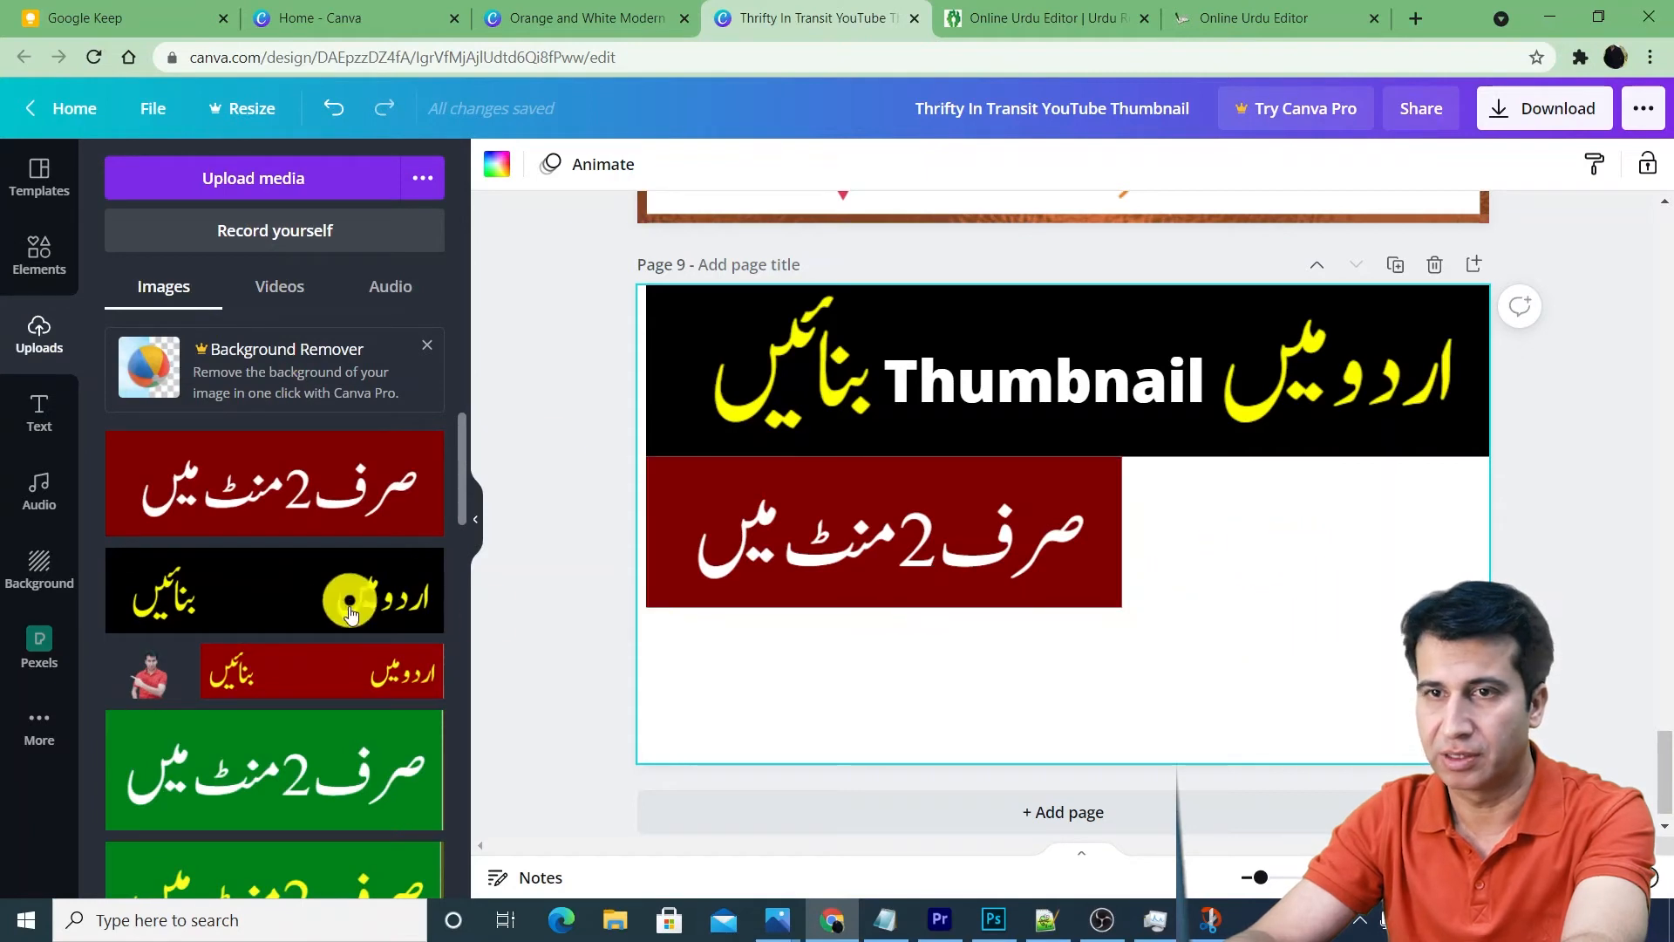
pyautogui.moveTo(153, 682); pyautogui.dragTo(1163, 512)
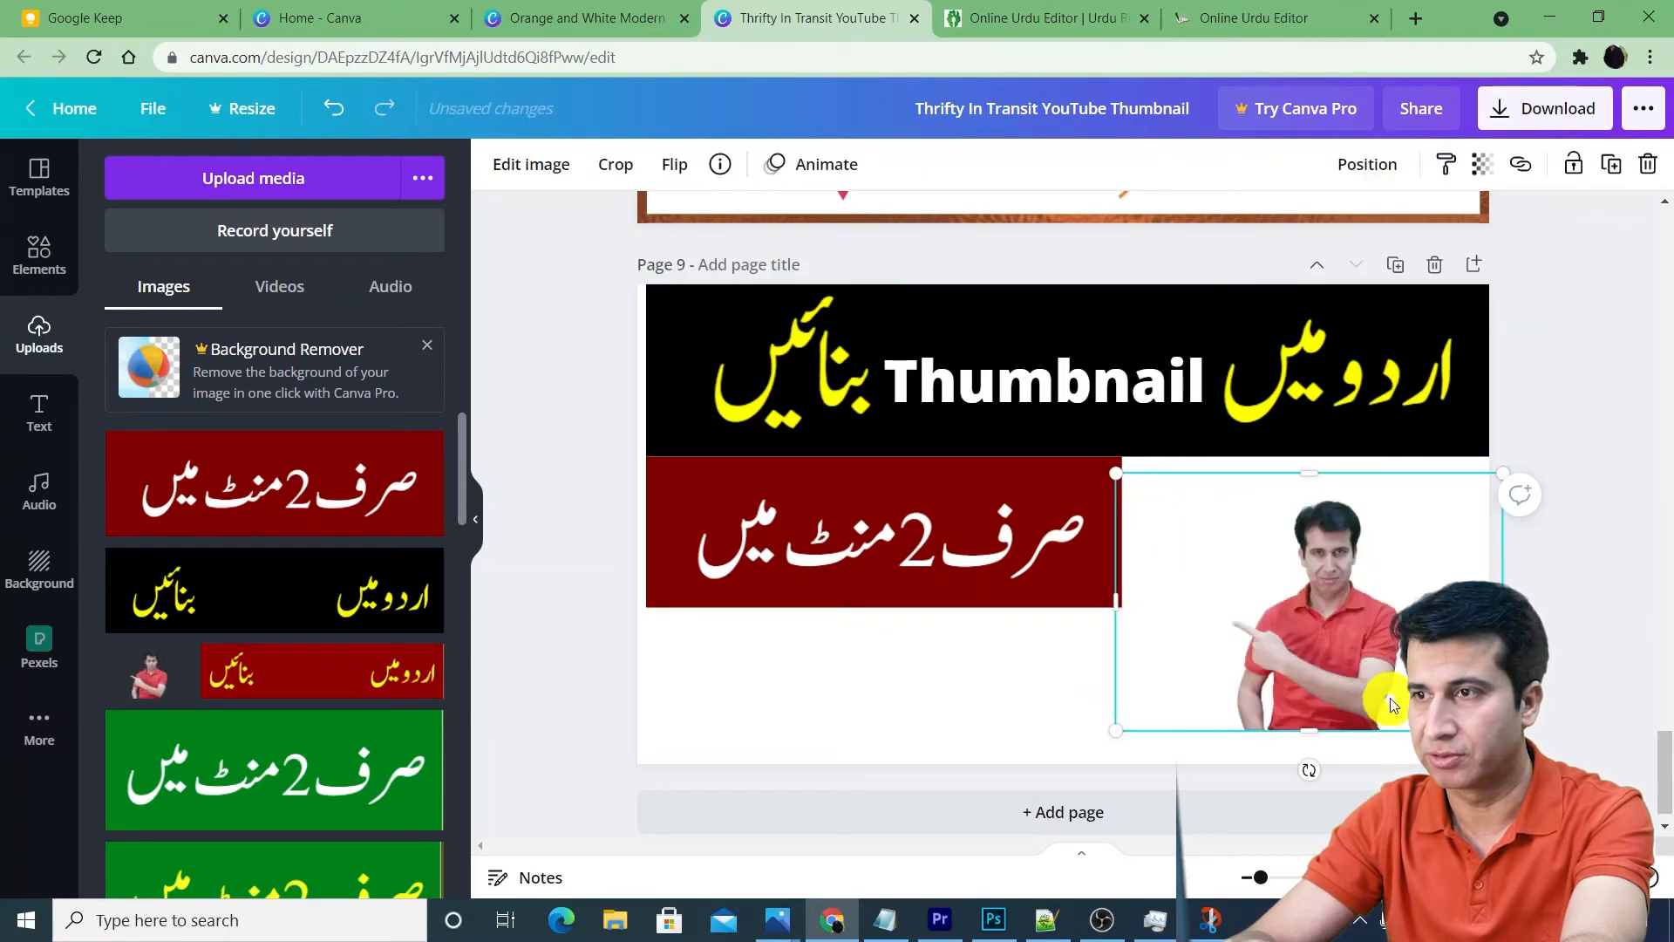
pyautogui.rightClick(1331, 595)
pyautogui.moveTo(1325, 594); pyautogui.dragTo(1322, 573)
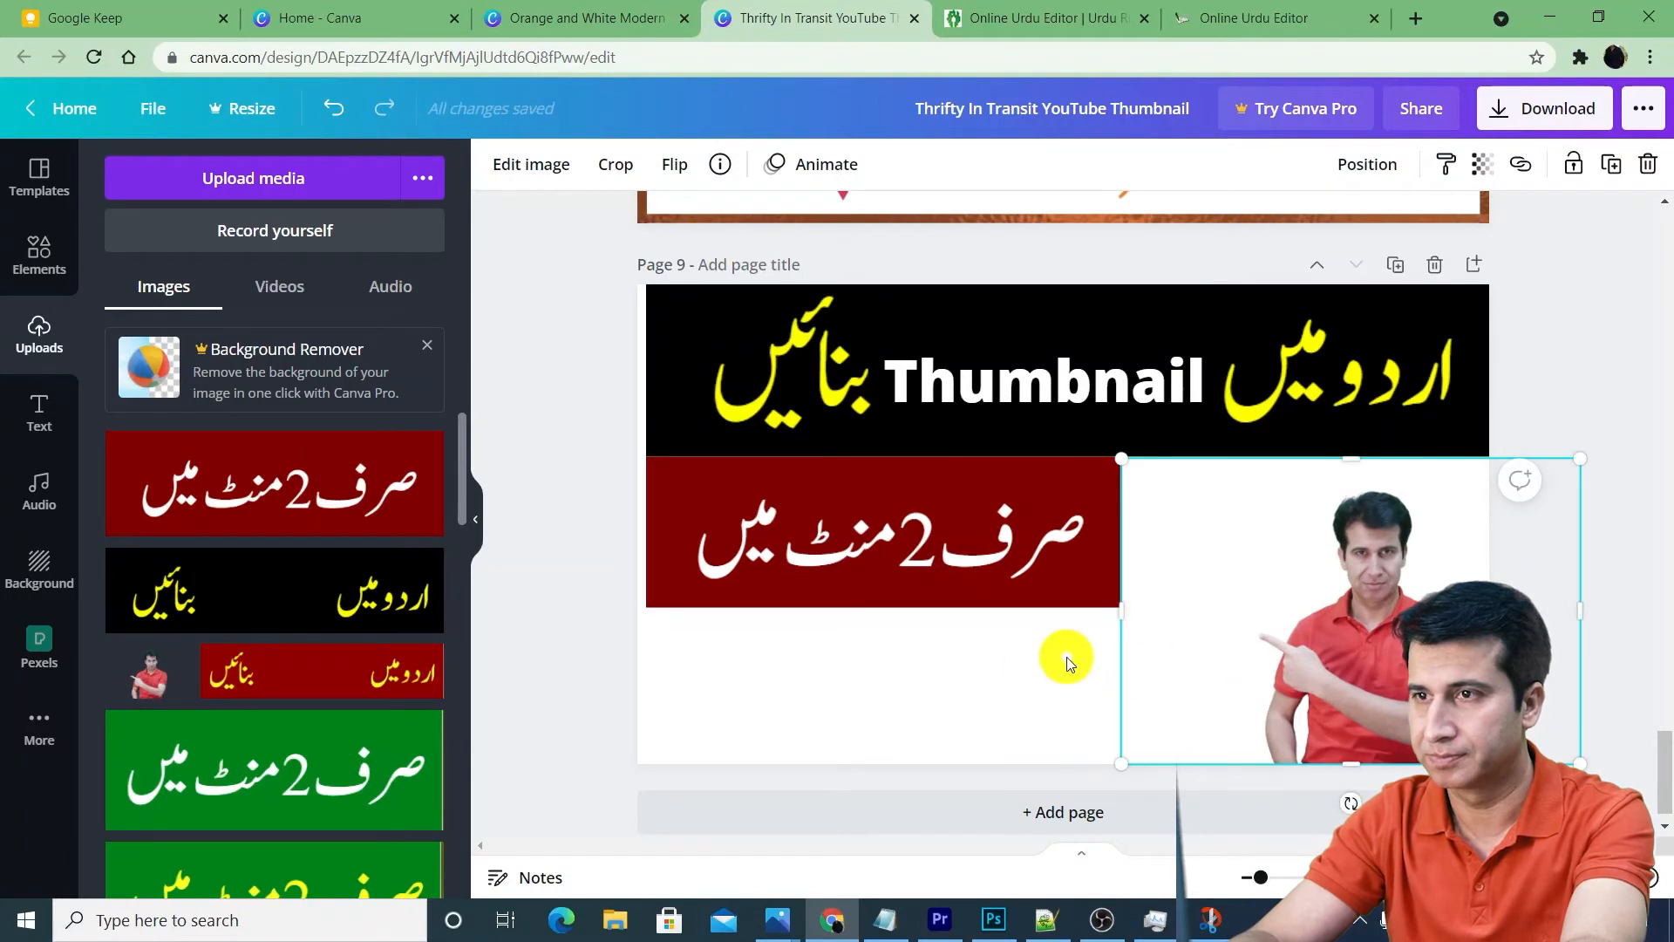
# Step: Move the maroon Urdu snip right towards the page centre, keeping it directly below the black banner
pyautogui.click(1025, 649)
pyautogui.moveTo(1016, 541); pyautogui.dragTo(1140, 531)
pyautogui.rightClick(720, 665)
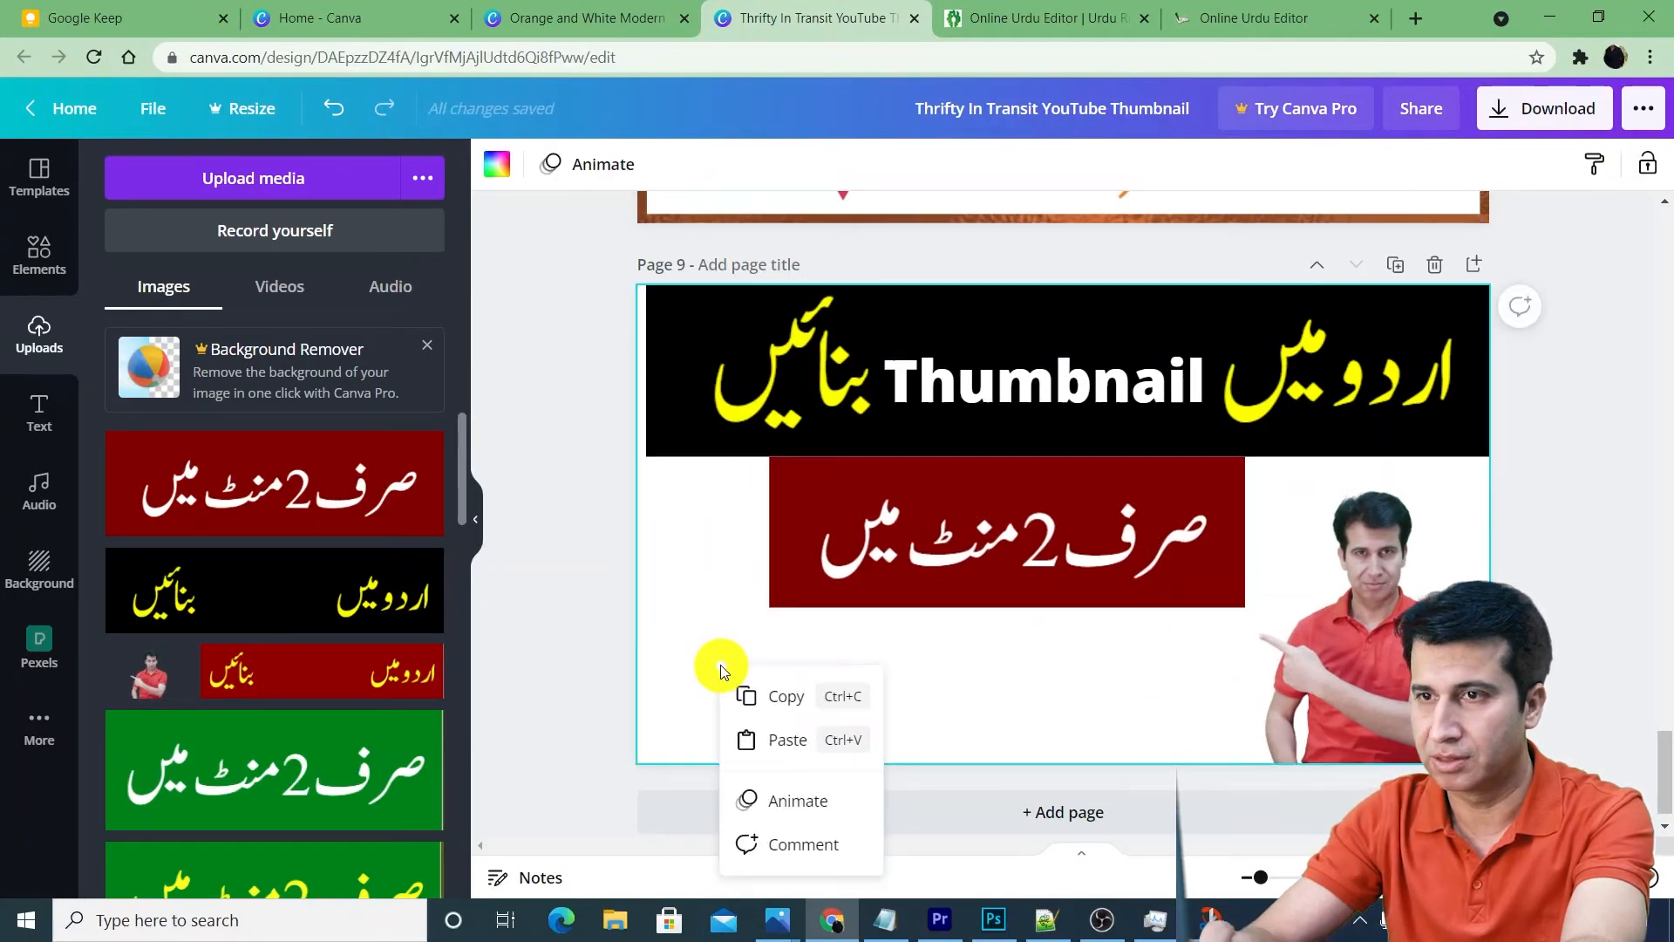
# Step: Set the background colour of page 9 to black
pyautogui.click(699, 574)
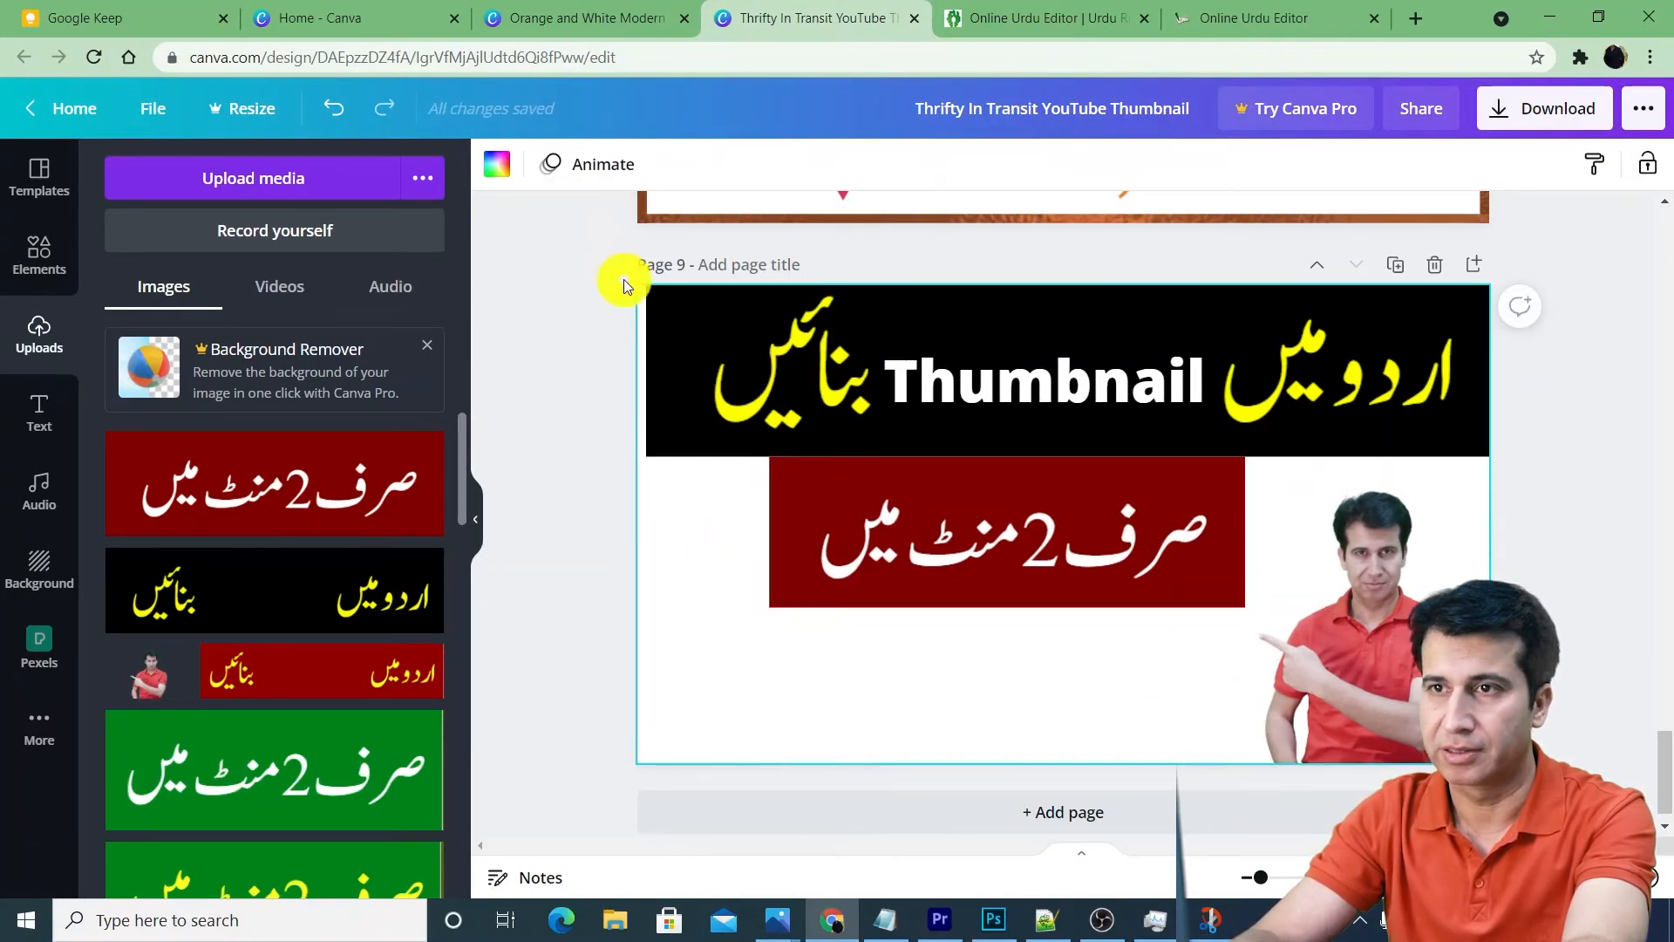
pyautogui.click(508, 175)
pyautogui.click(237, 294)
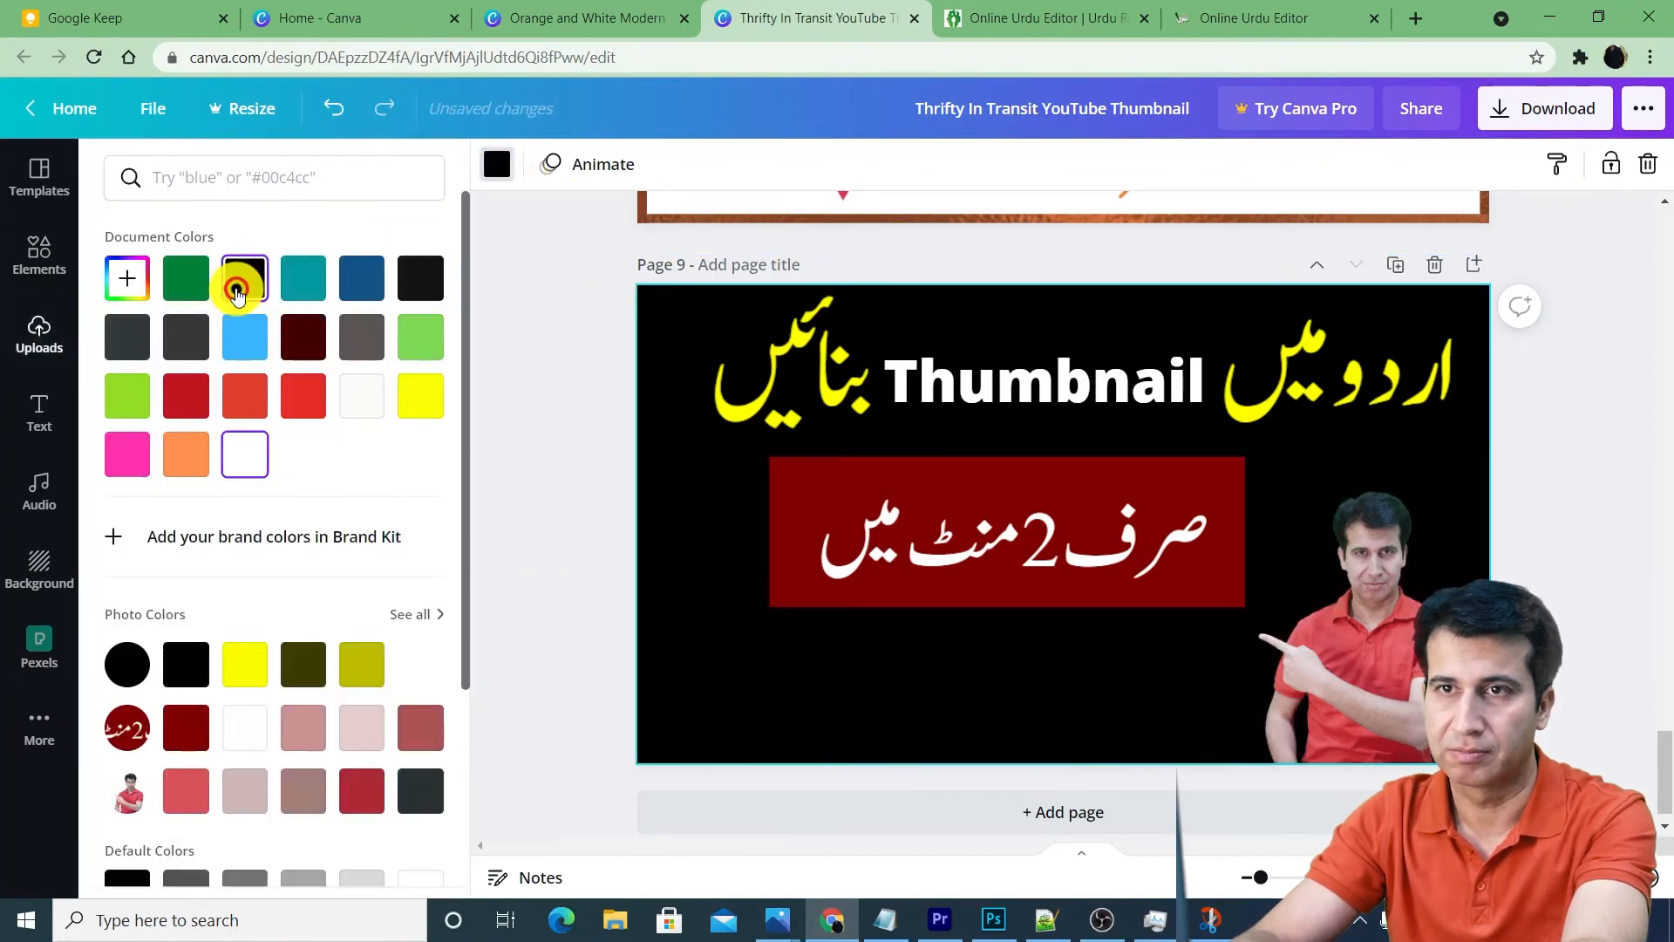
pyautogui.press('Escape')
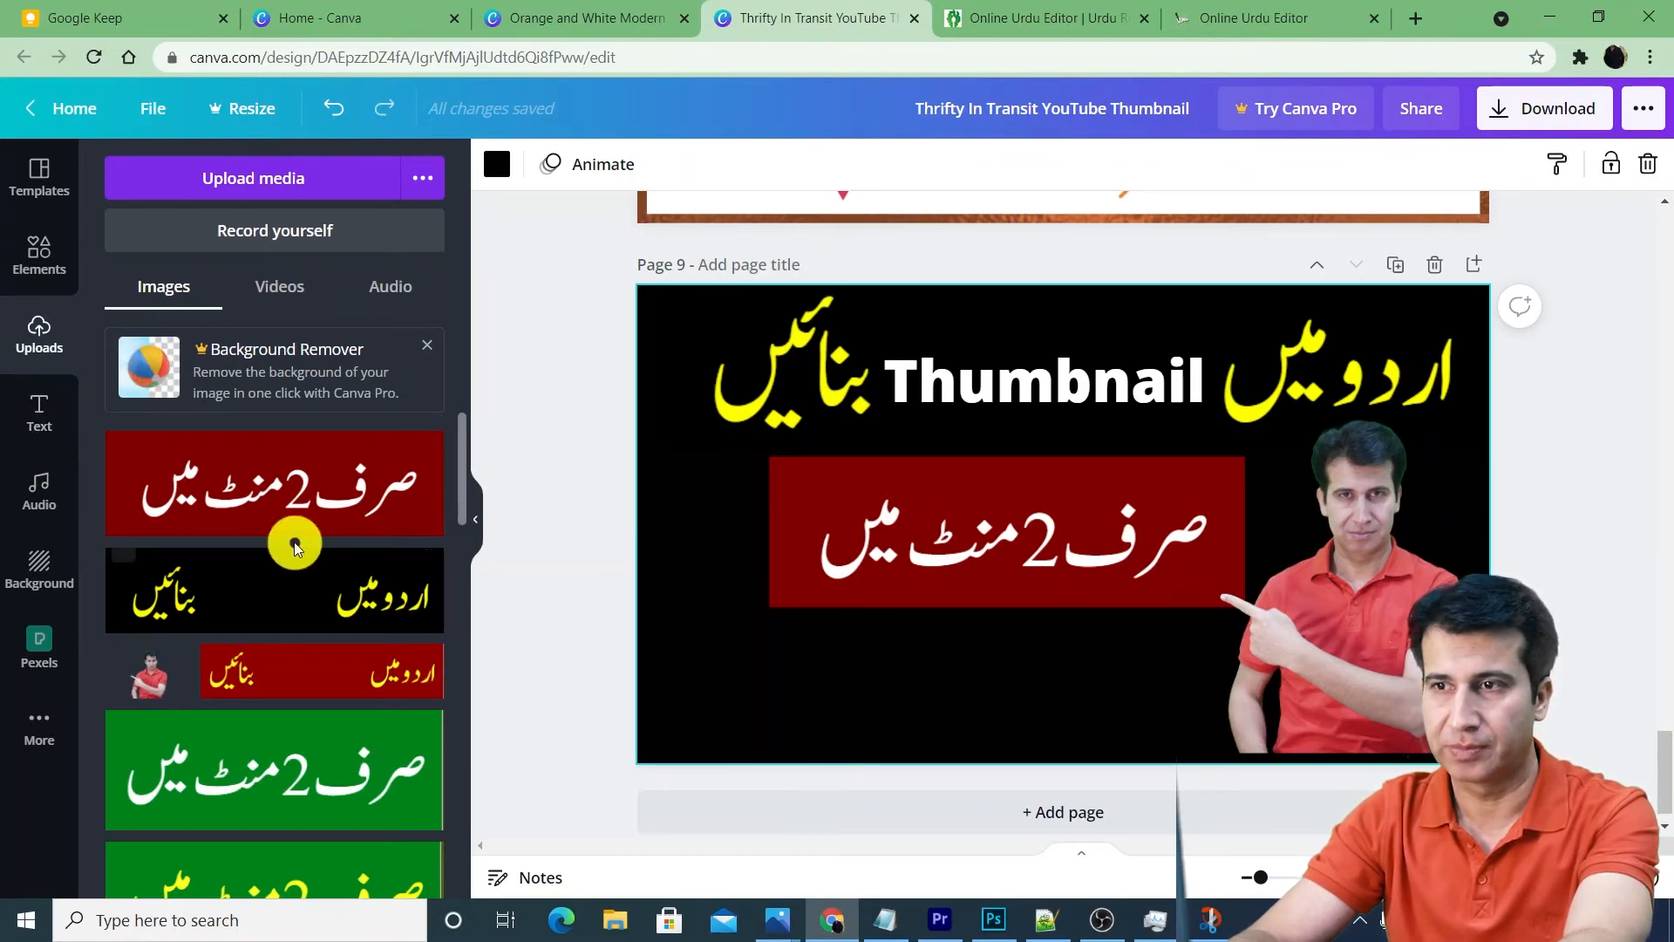
# Step: Add a new text heading to page 9 and place it below the maroon Urdu snip
pyautogui.click(39, 431)
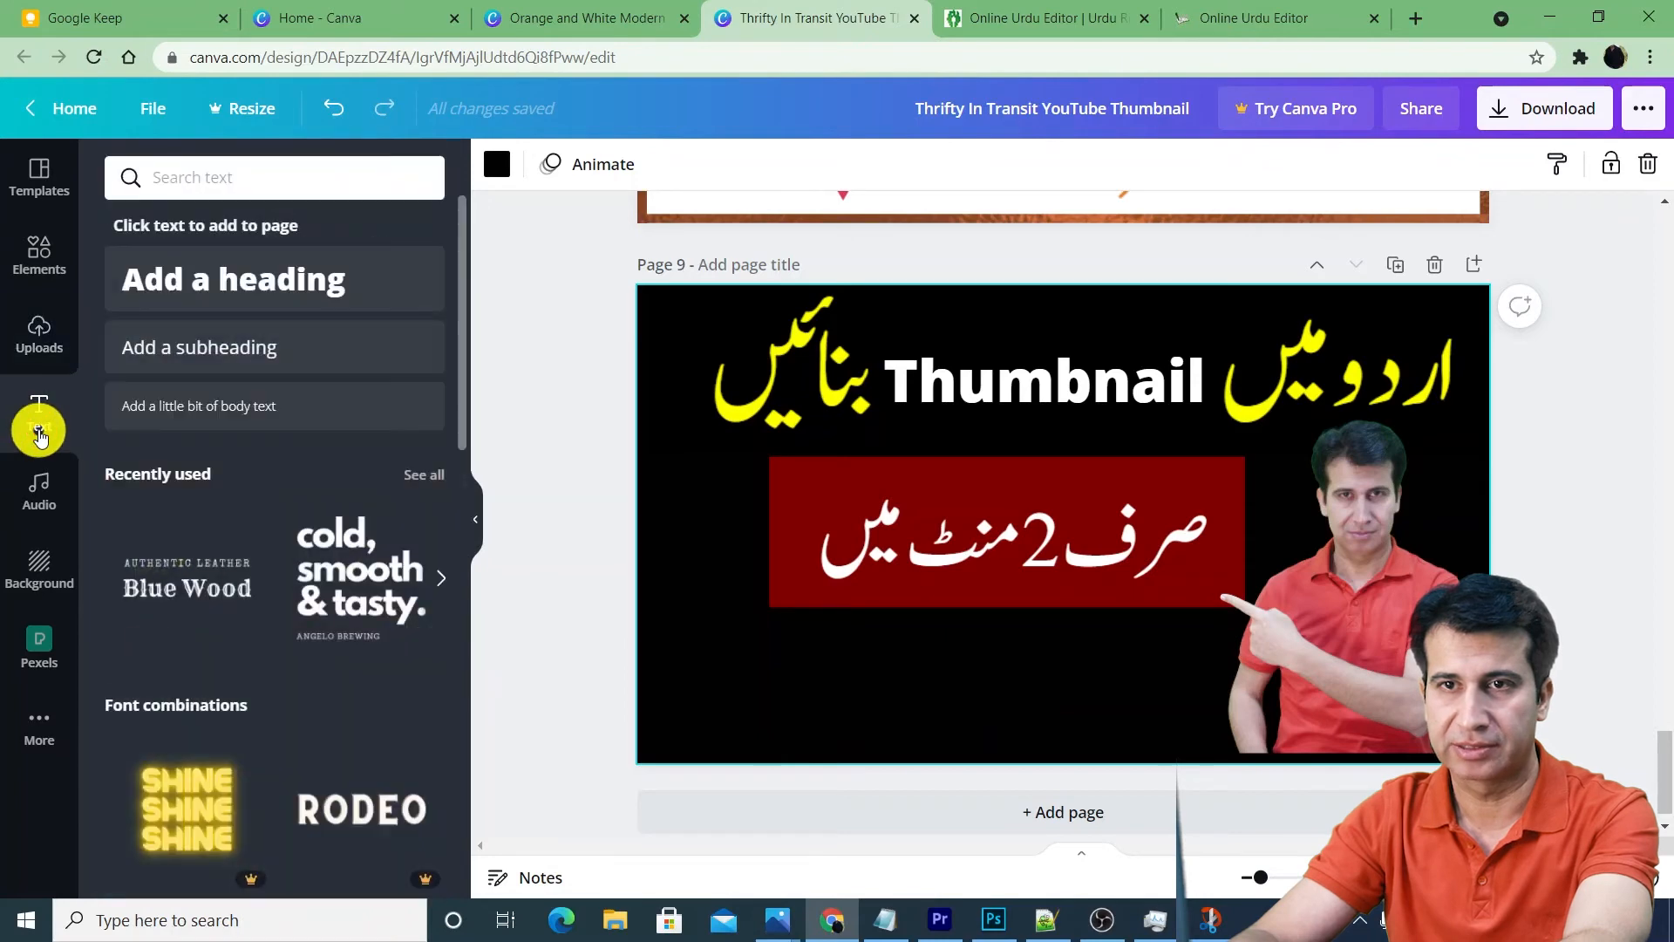
pyautogui.click(260, 281)
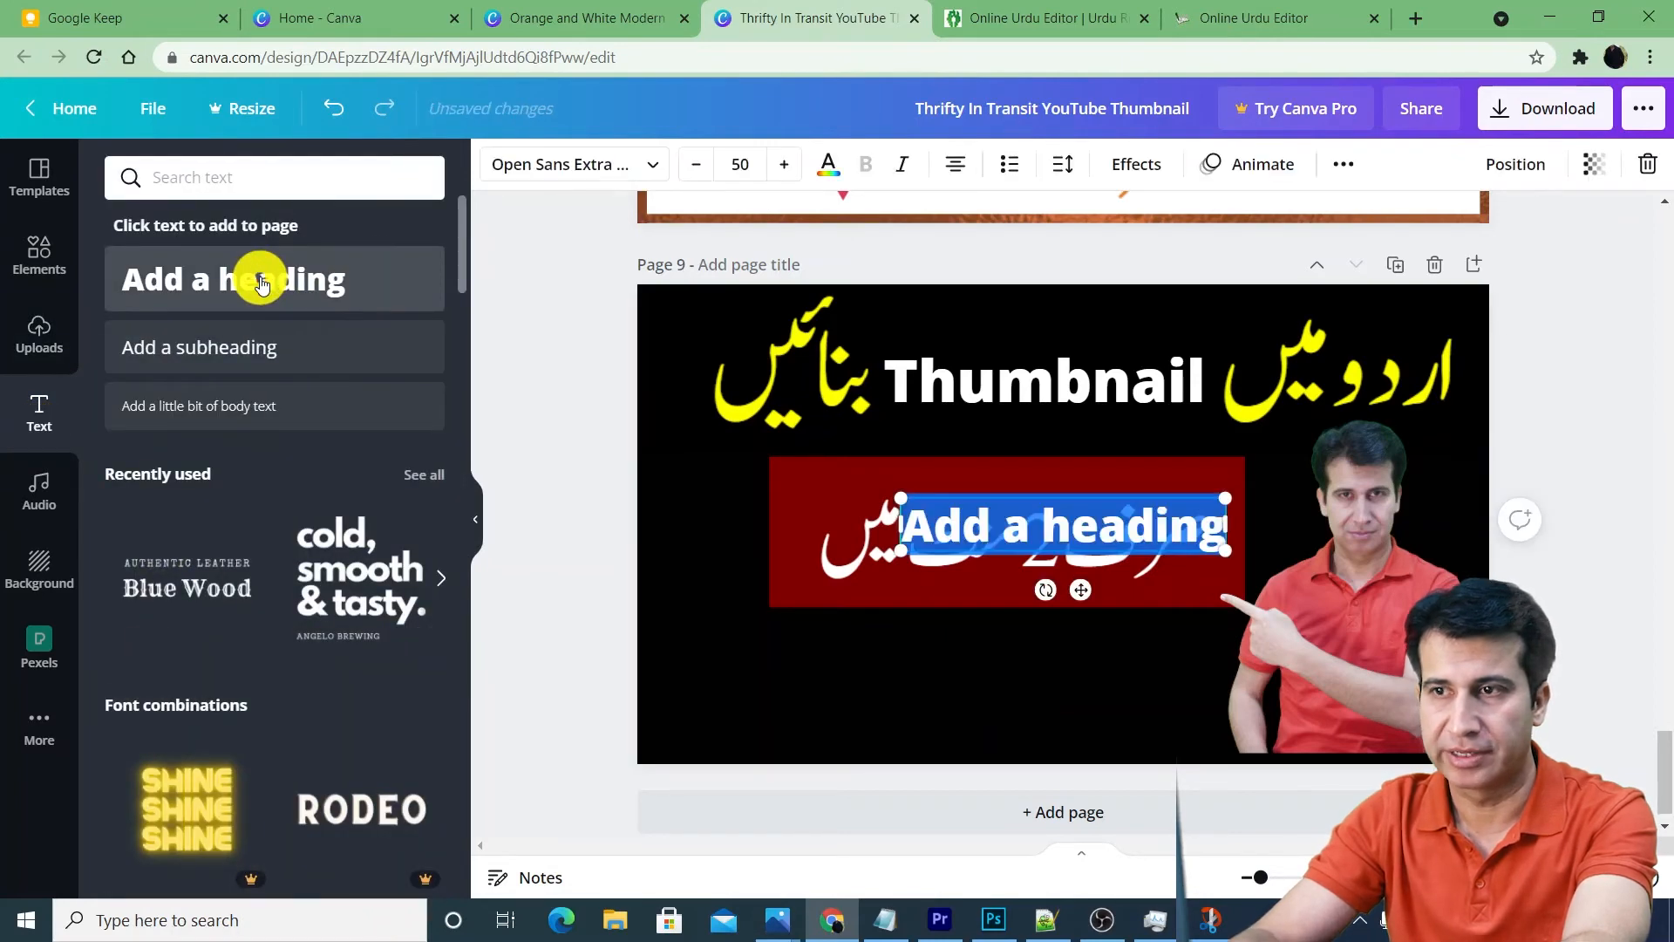
pyautogui.doubleClick(1056, 518)
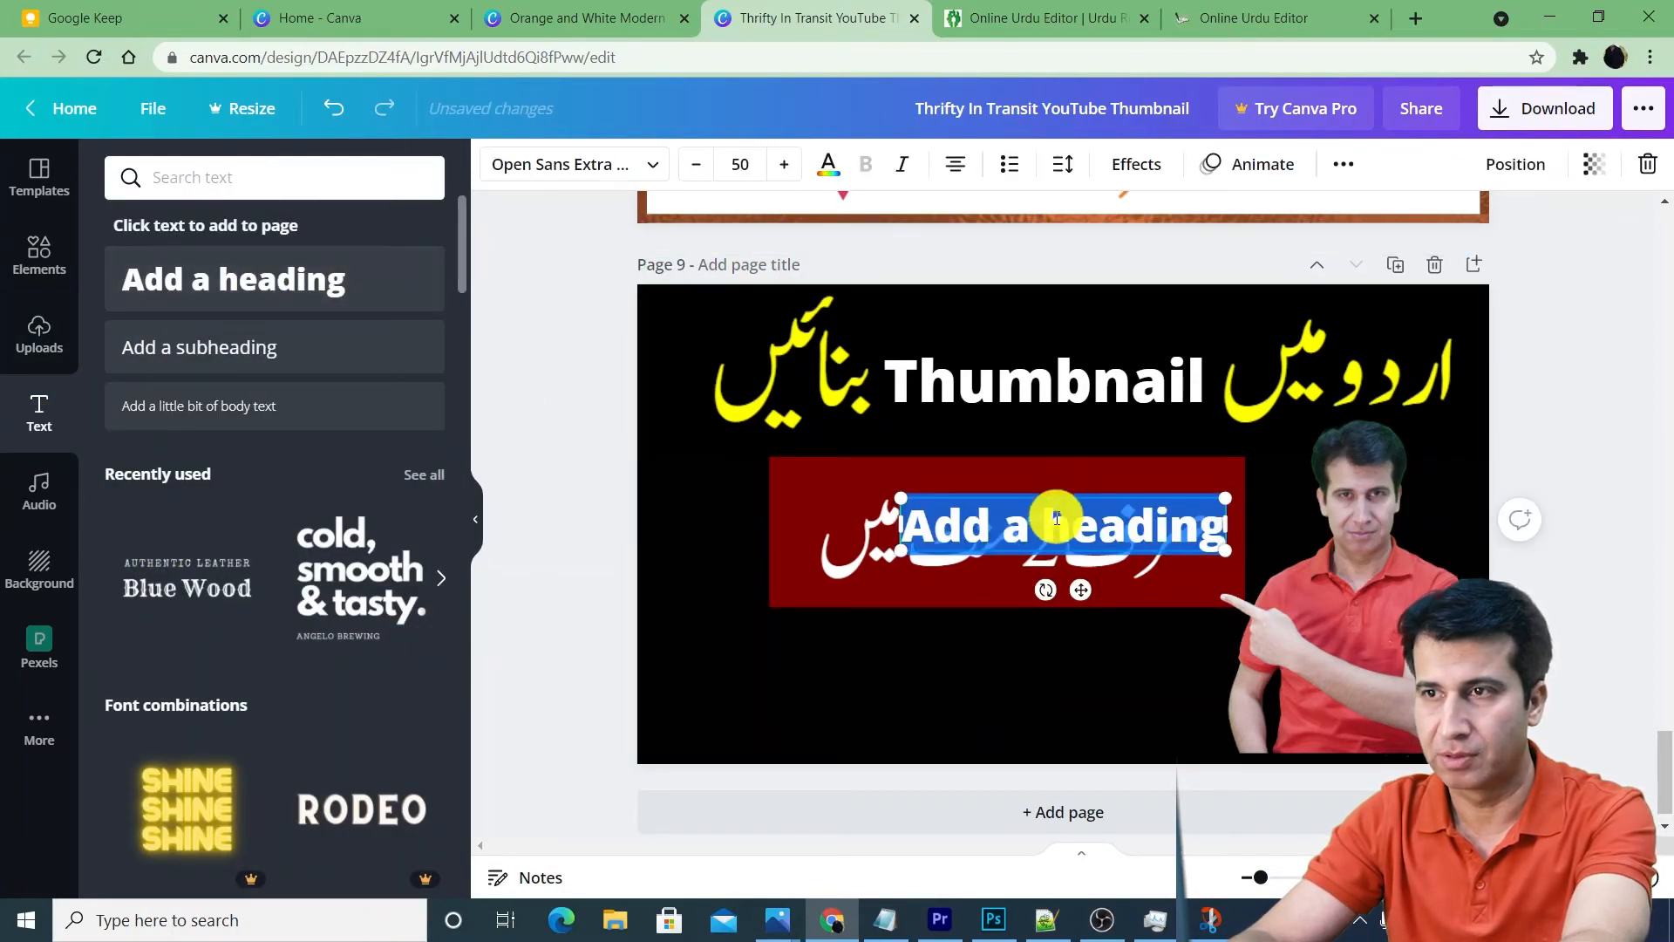
pyautogui.click(1013, 577)
pyautogui.click(982, 710)
pyautogui.moveTo(1020, 534); pyautogui.dragTo(902, 682)
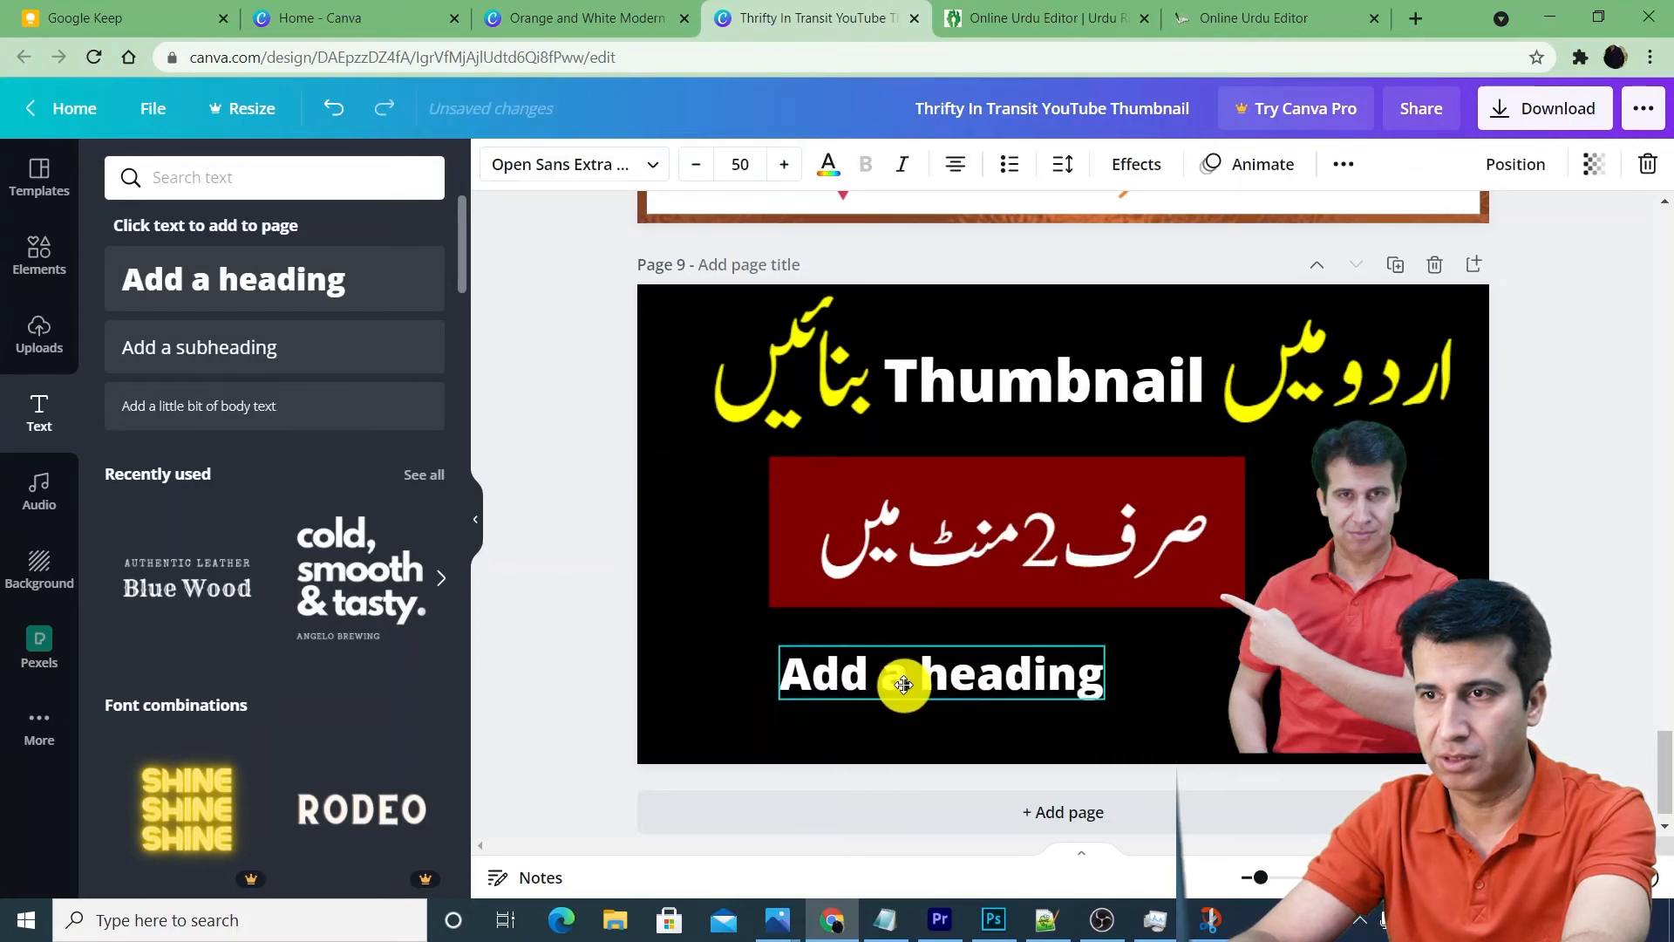
# Step: Replace the new heading's text with "Free Online" and colour it light blue
pyautogui.doubleClick(914, 679)
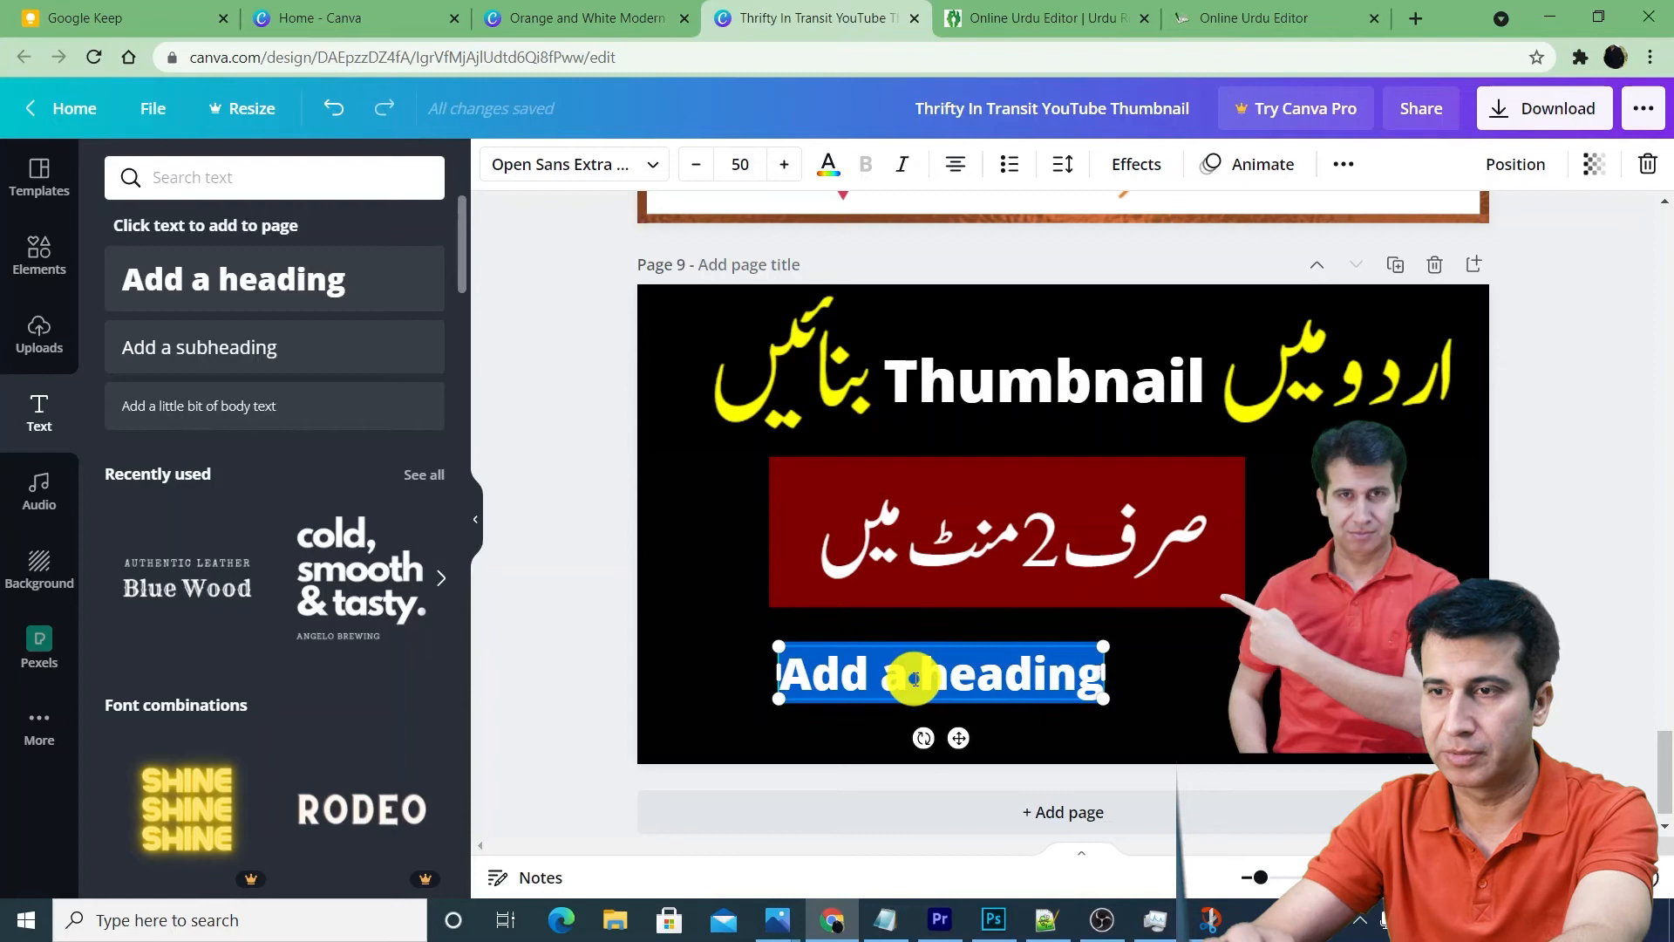
pyautogui.write('Free')
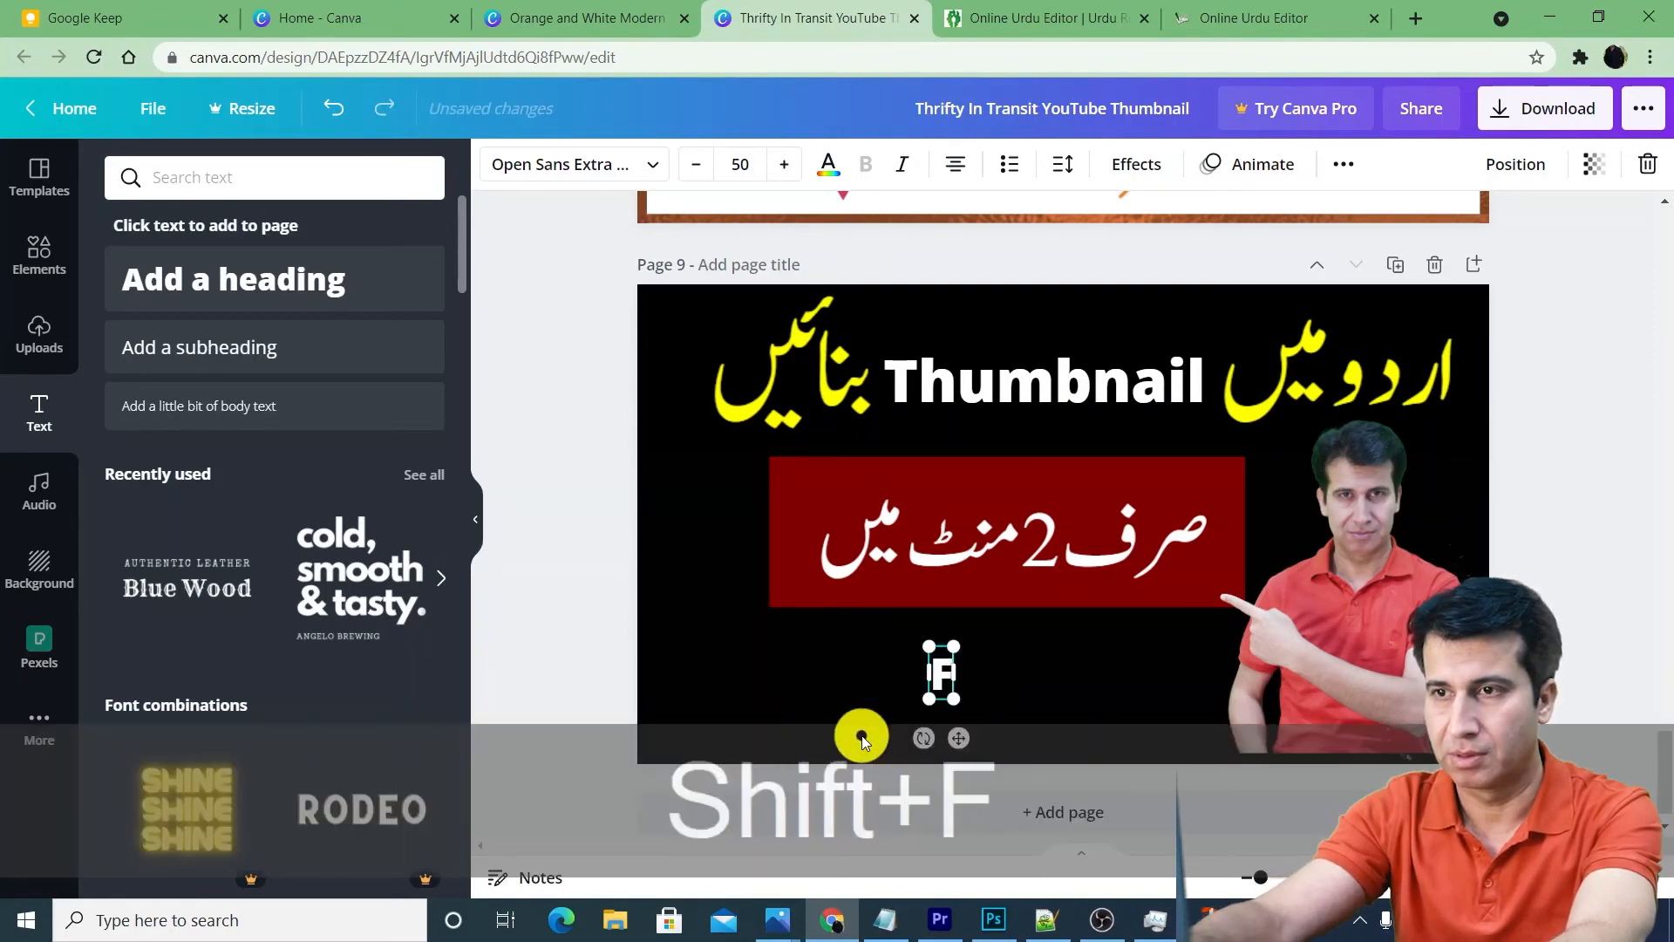
pyautogui.write(' Online')
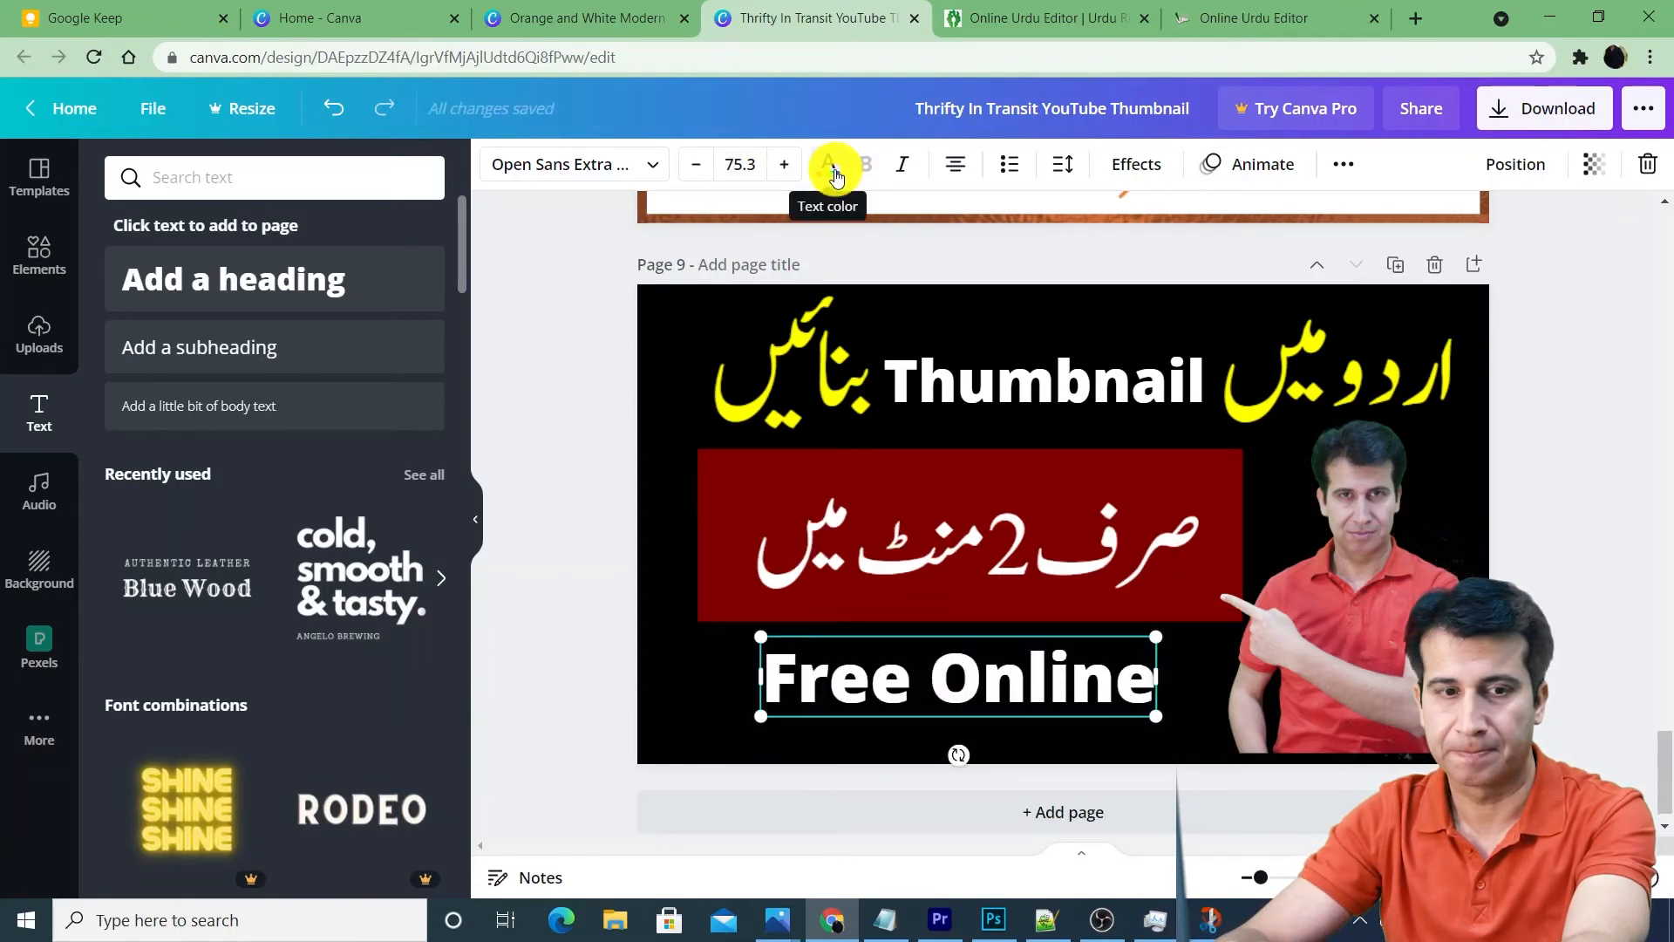
pyautogui.click(832, 170)
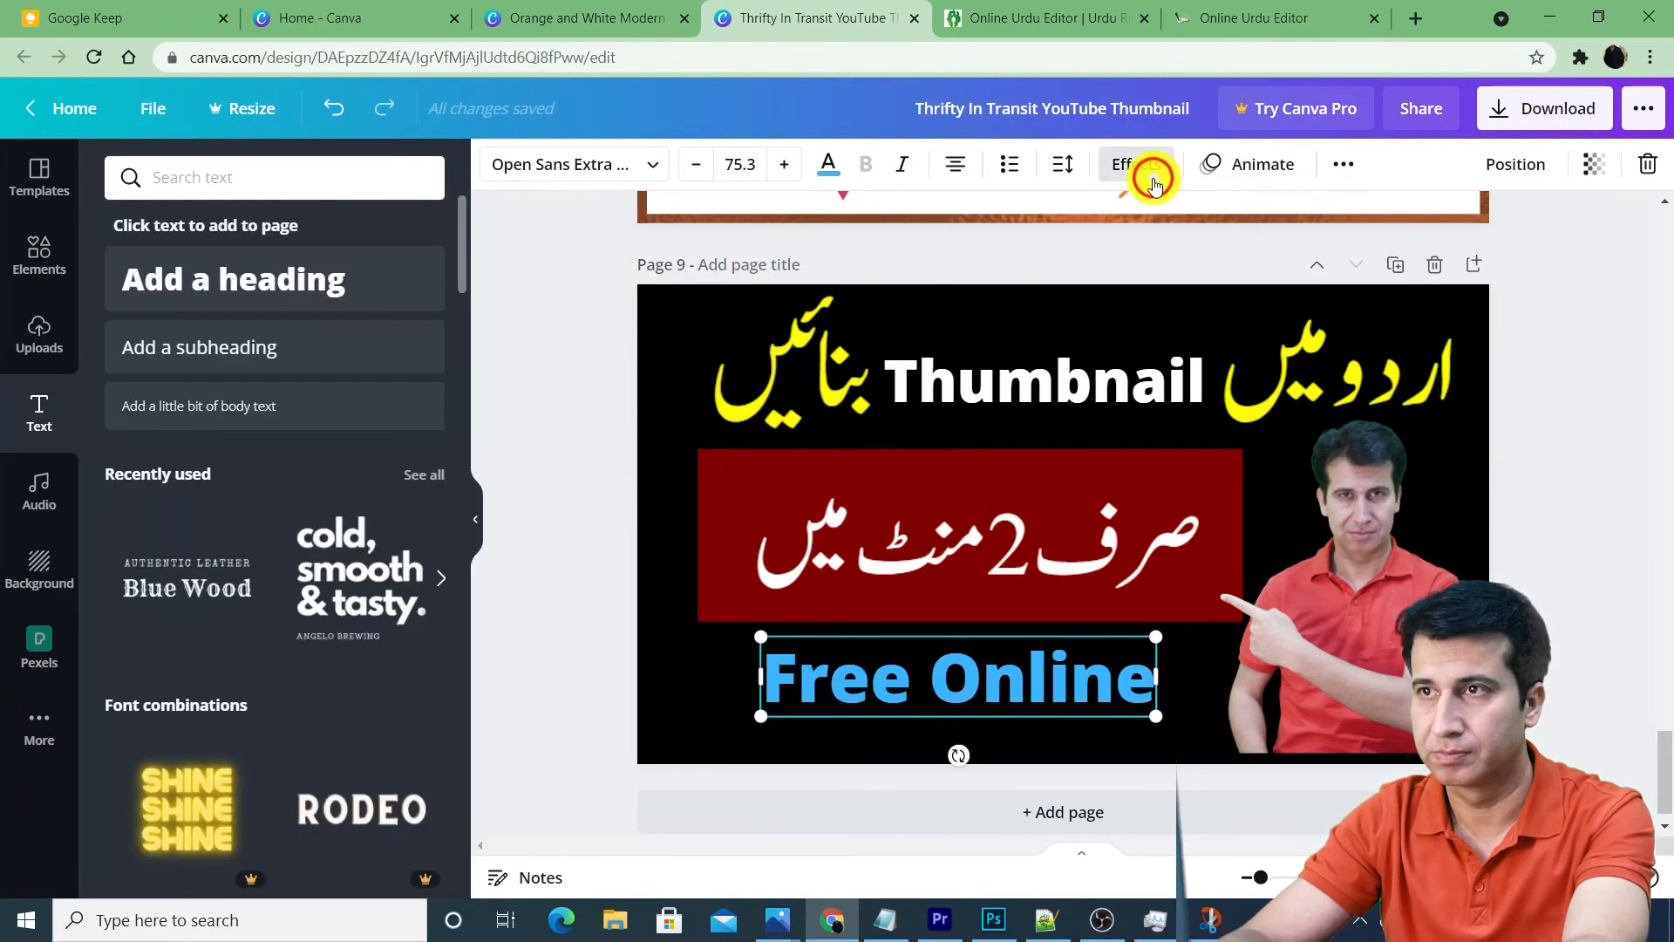
# Step: Apply the Shadow text effect to the "Thumbnail" heading and the "Free Online" heading
pyautogui.click(1129, 166)
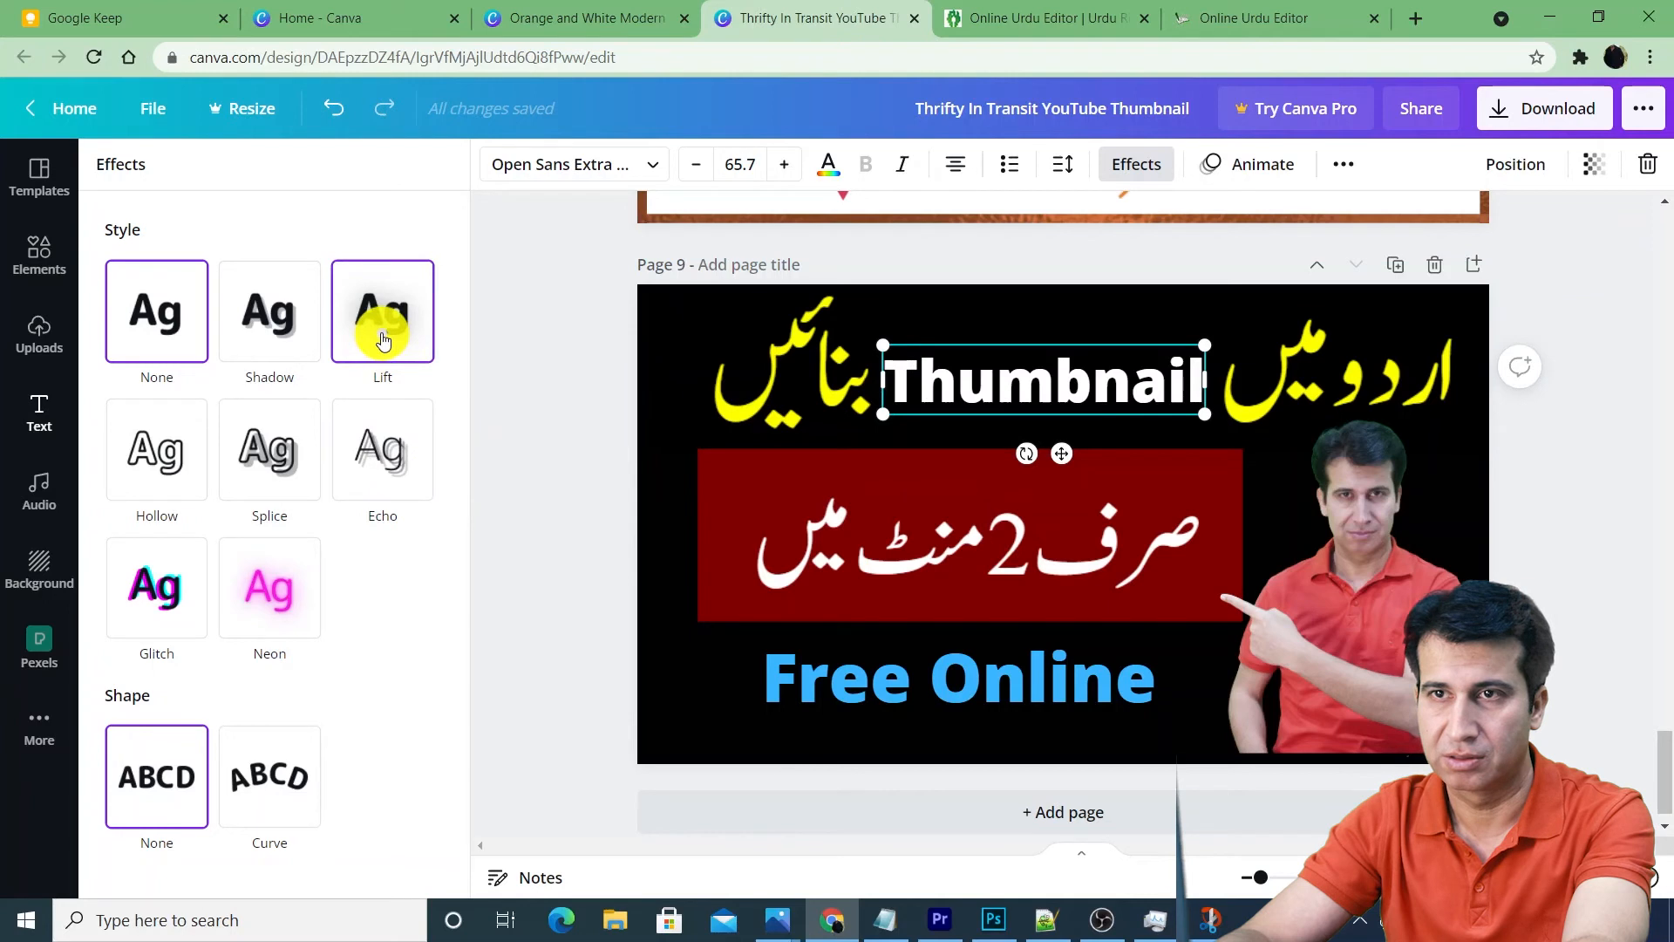
pyautogui.click(382, 340)
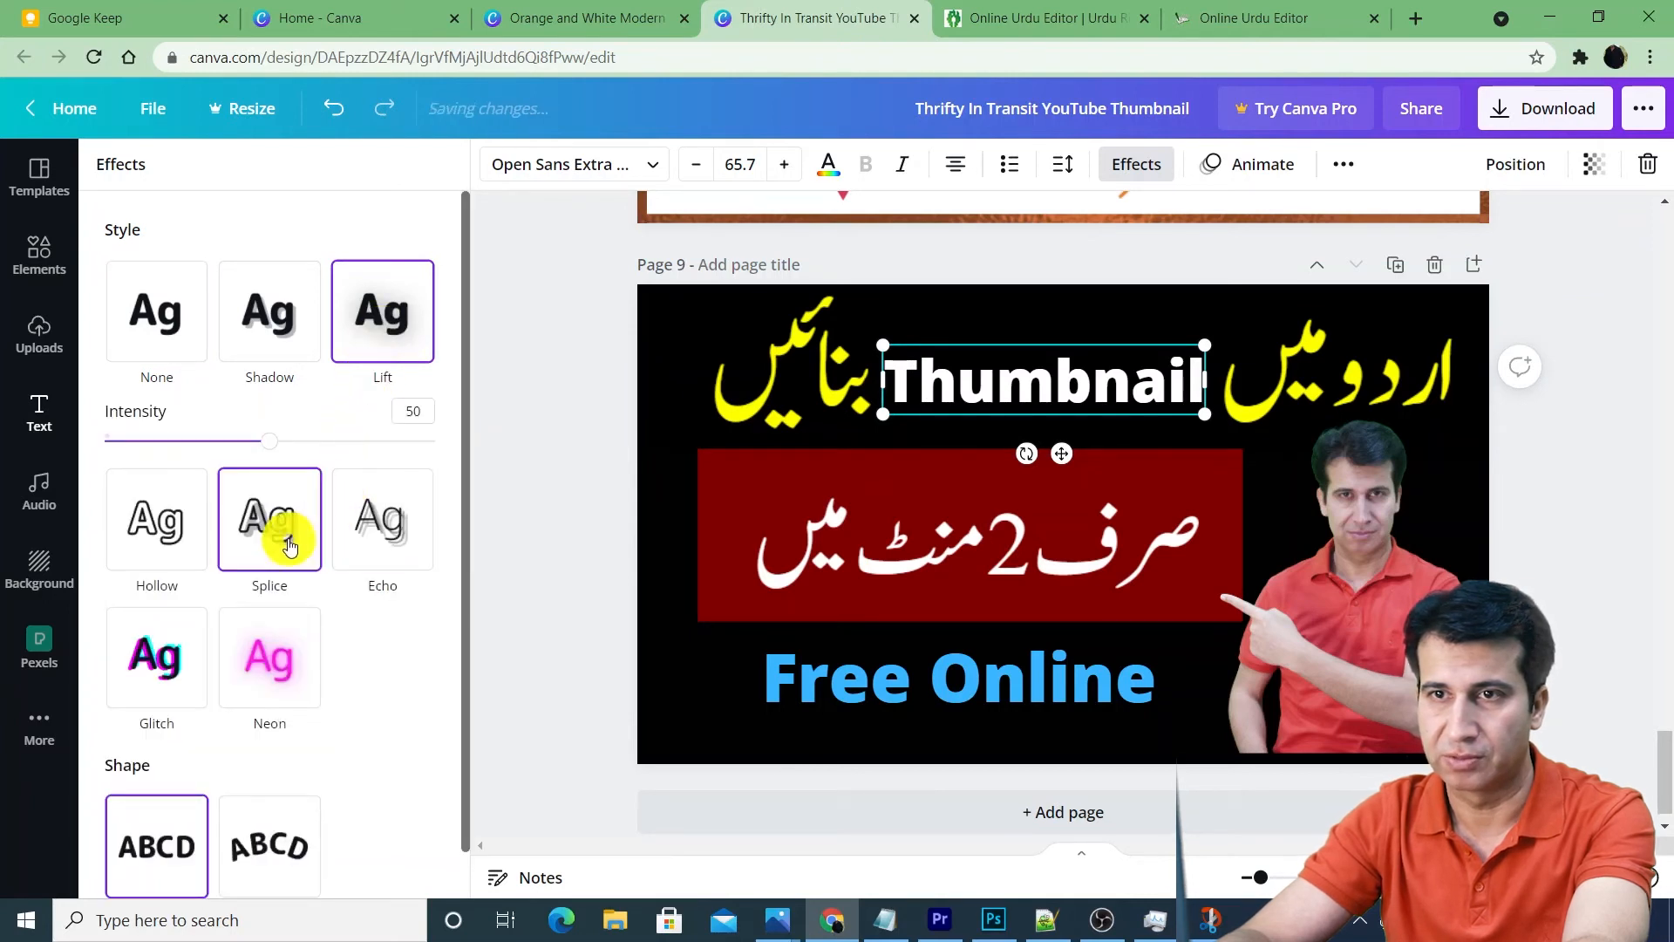
pyautogui.click(915, 672)
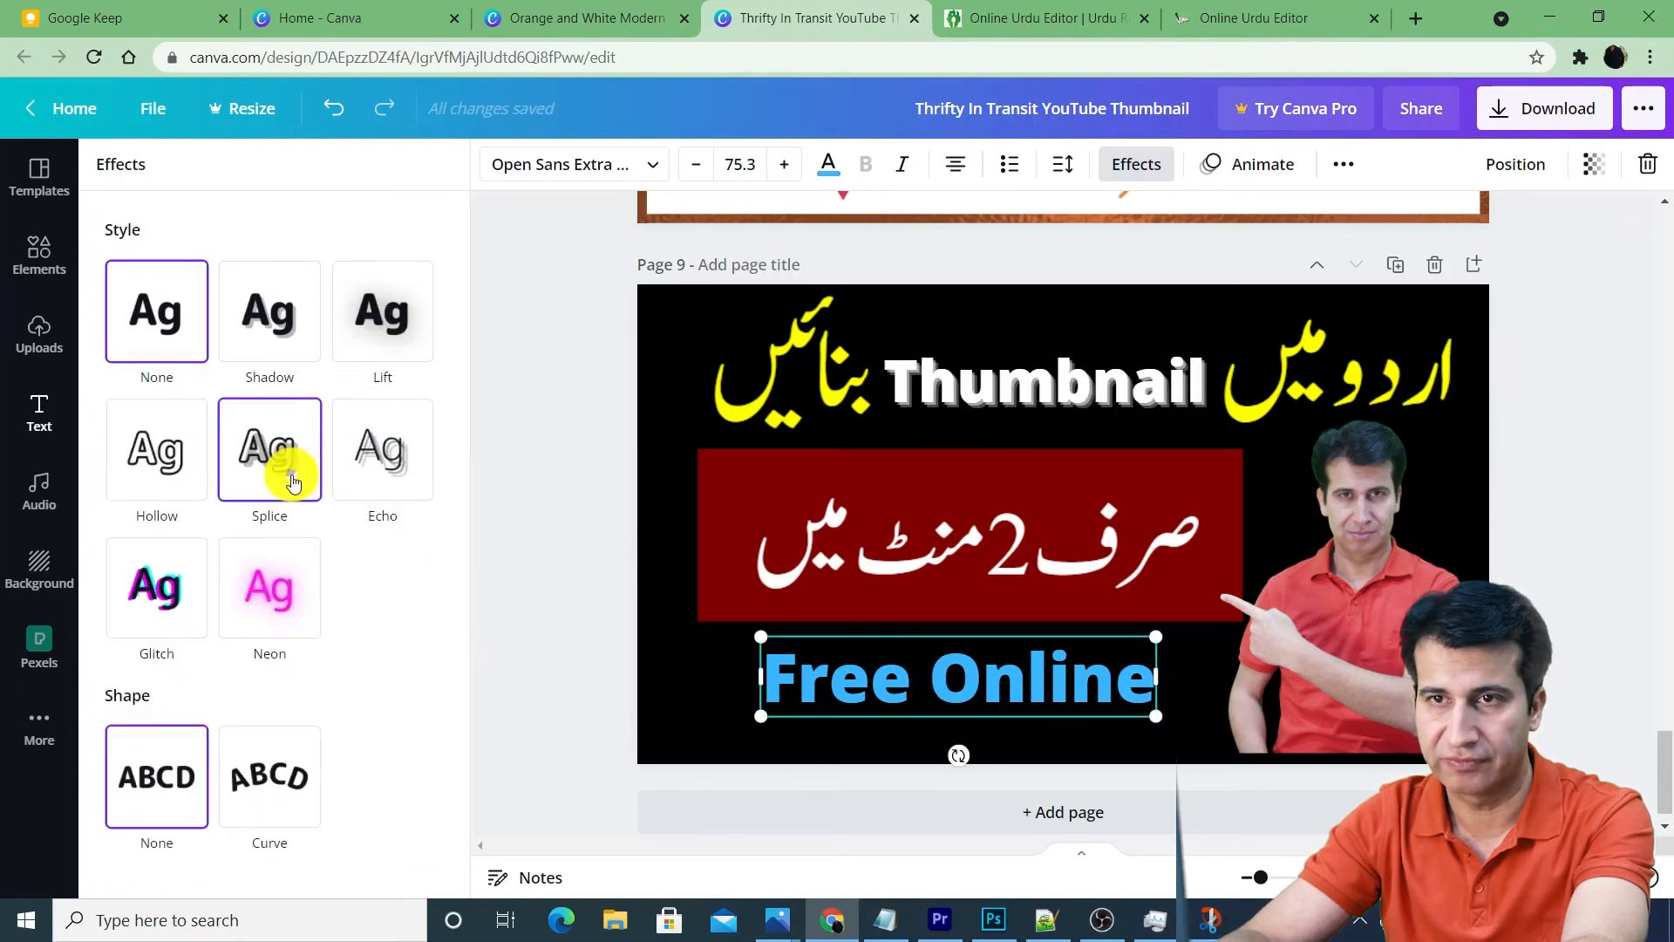
pyautogui.click(291, 479)
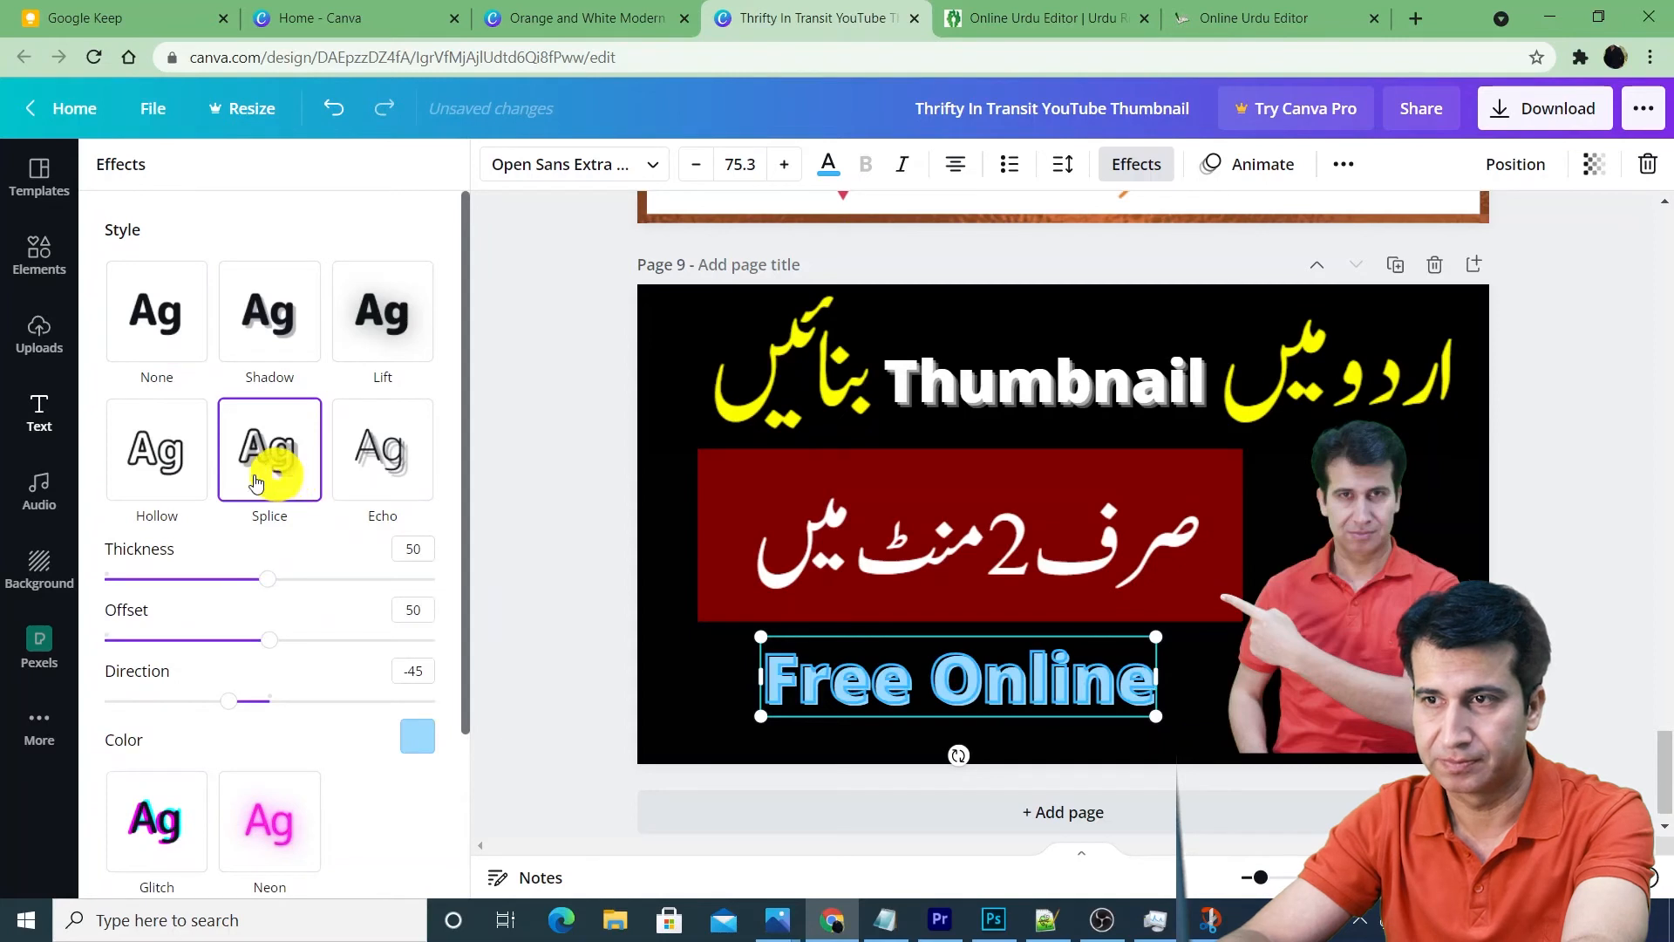
pyautogui.click(270, 311)
pyautogui.press('Escape')
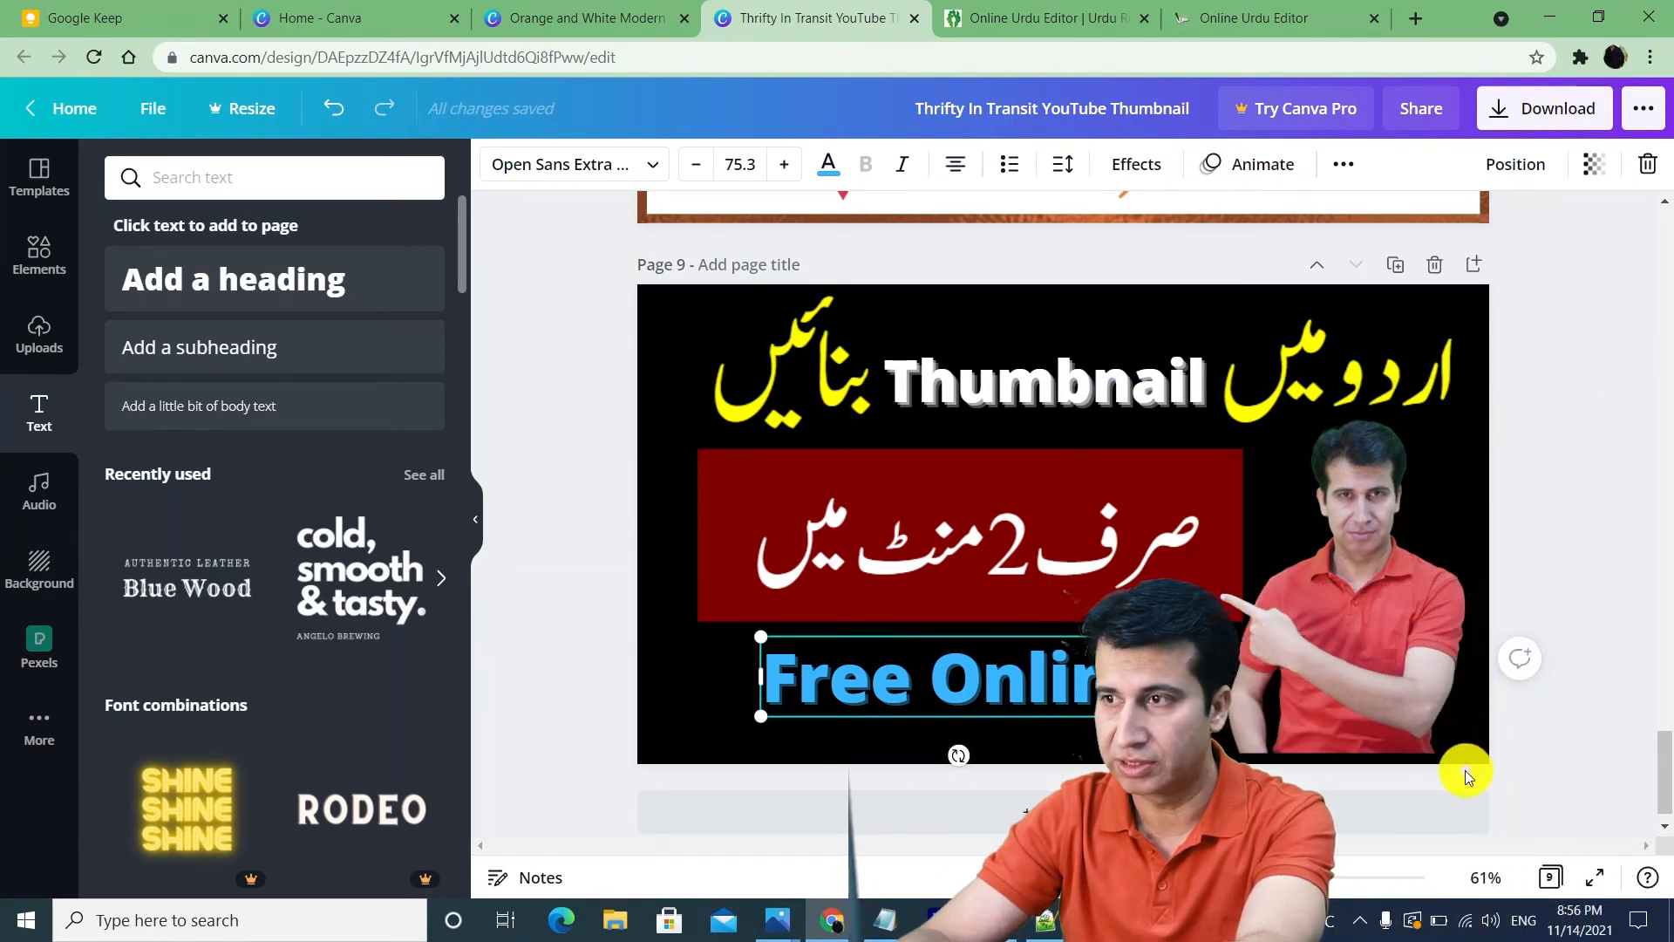
# Step: Extend the pointing man's photo down to the bottom edge of page 9
pyautogui.click(1401, 732)
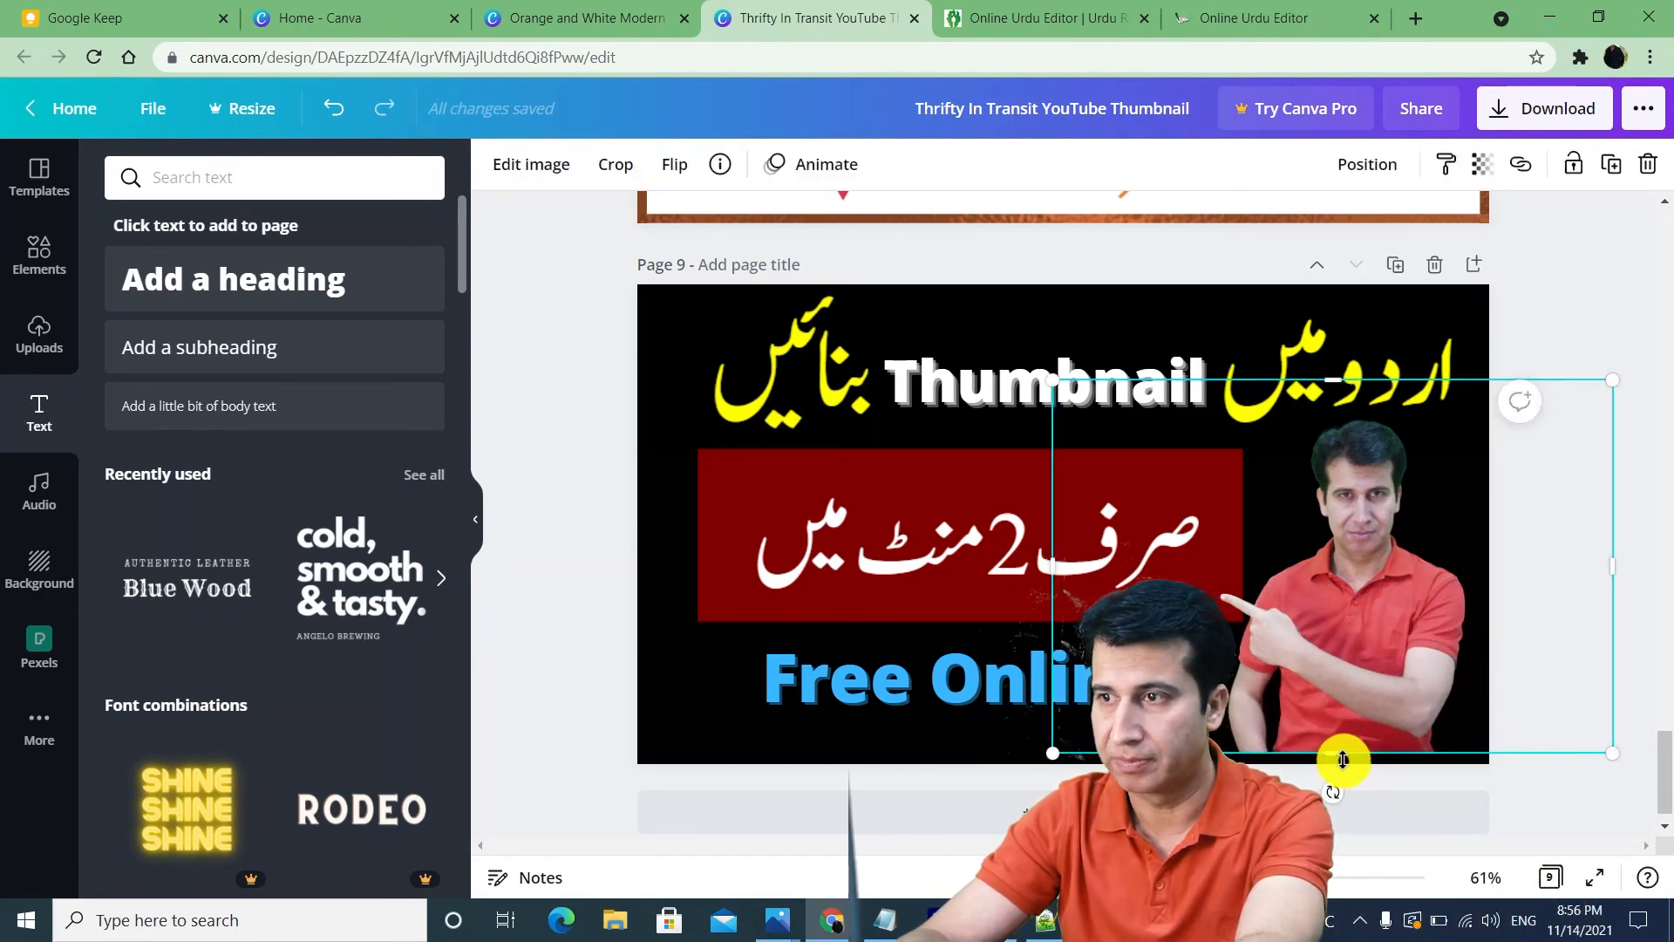
pyautogui.moveTo(1343, 760); pyautogui.dragTo(1341, 768)
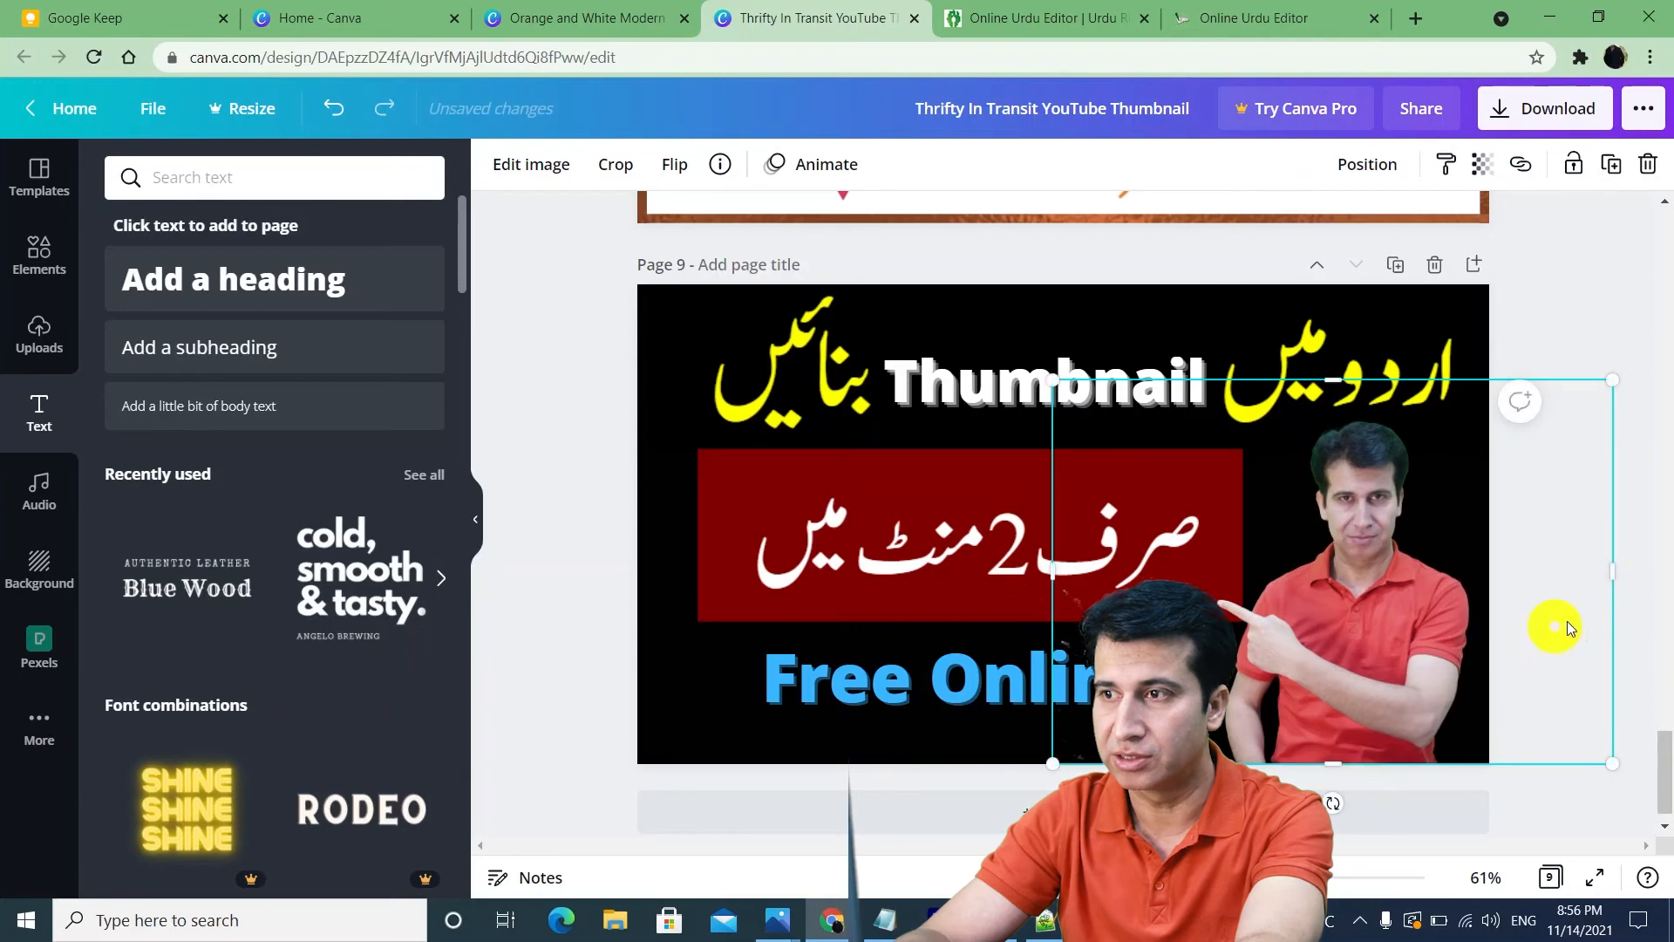
pyautogui.click(1656, 579)
pyautogui.scroll(6, 1655, 579)
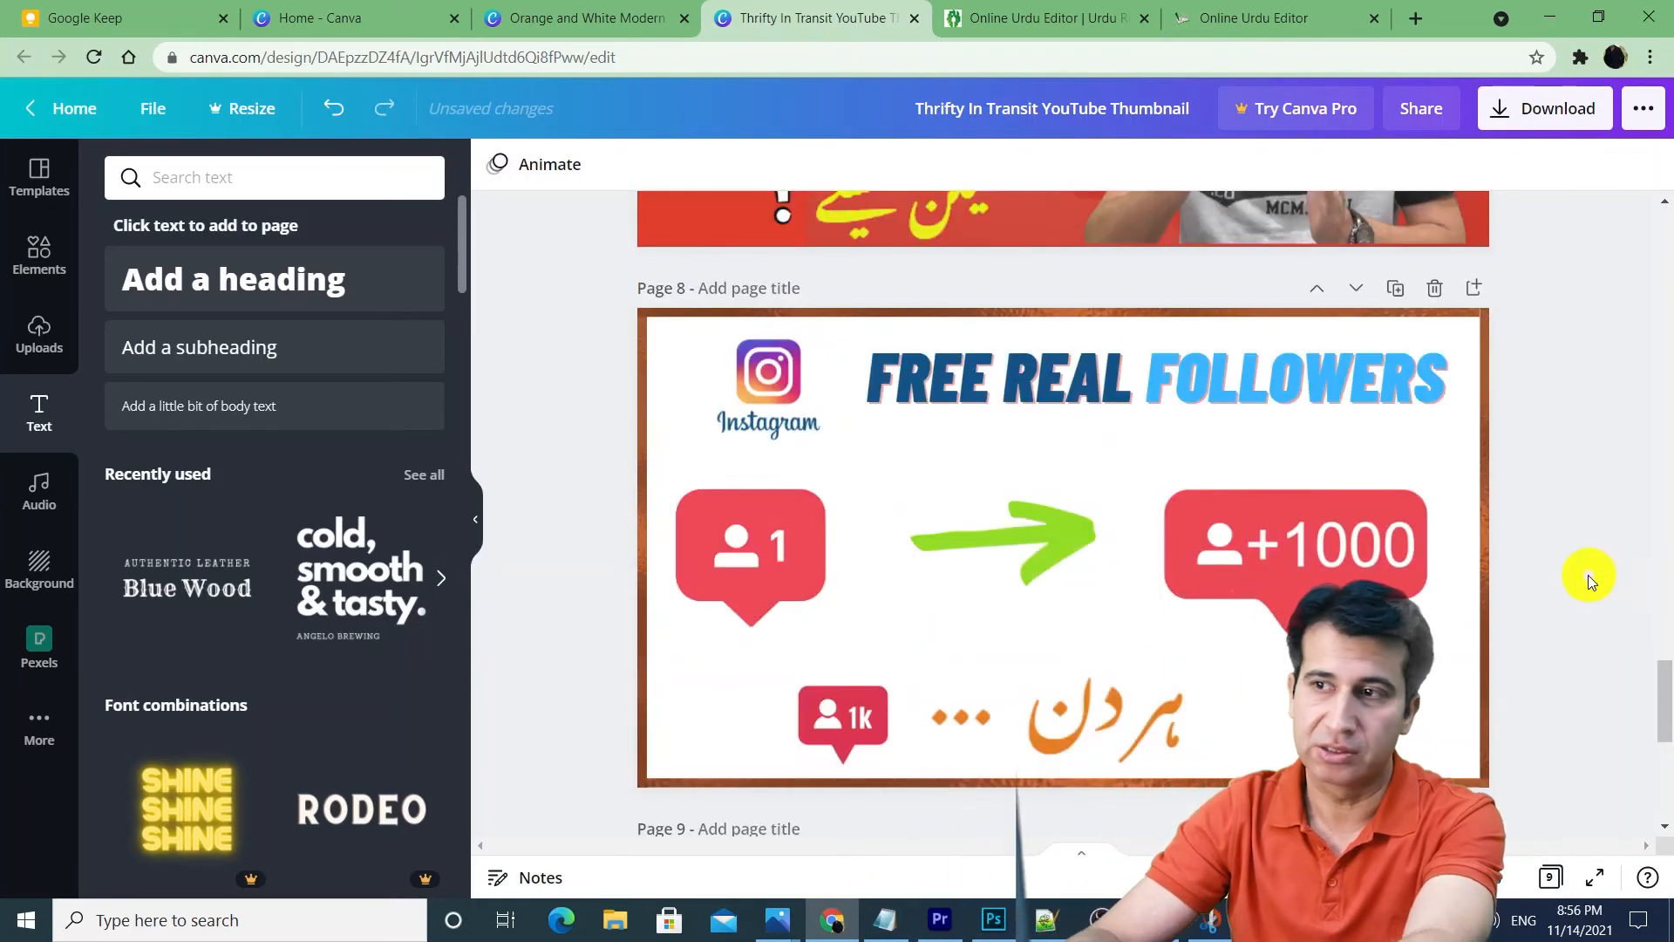
pyautogui.scroll(-6, 1587, 574)
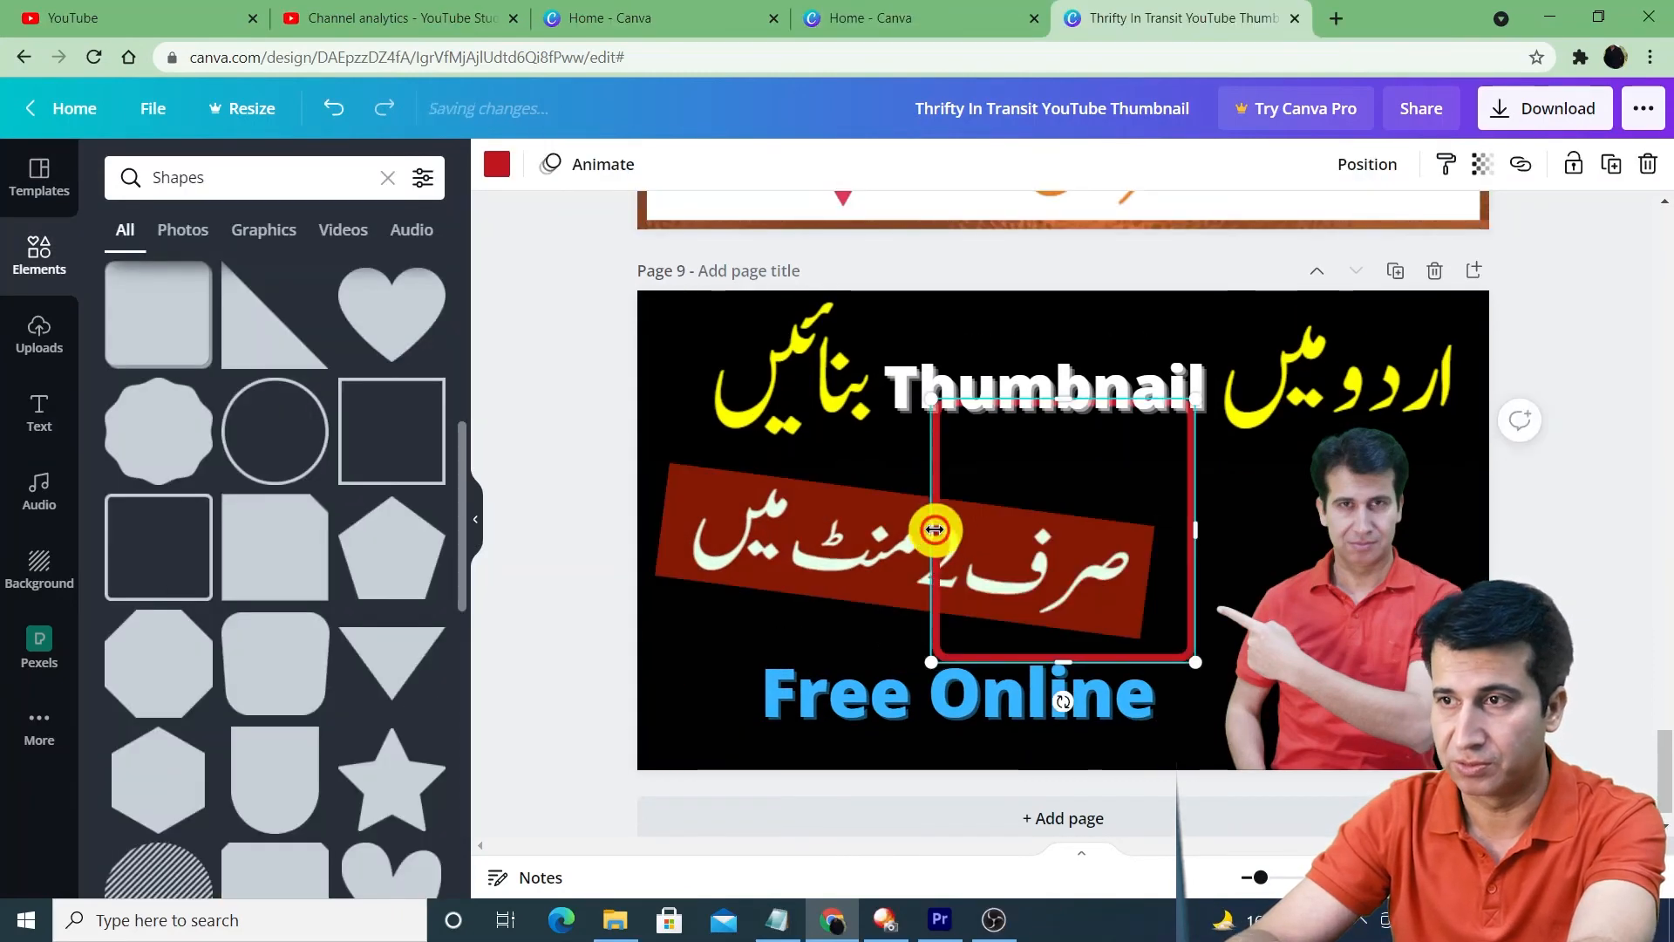
# Step: Rotate and resize the square outline to frame the tilted maroon Urdu label, and colour it grey
pyautogui.moveTo(1058, 691); pyautogui.dragTo(907, 688)
pyautogui.moveTo(1196, 542); pyautogui.dragTo(1160, 538)
pyautogui.moveTo(924, 398); pyautogui.dragTo(905, 488)
pyautogui.click(590, 164)
pyautogui.click(27, 269)
pyautogui.click(497, 164)
pyautogui.click(246, 403)
pyautogui.click(245, 453)
pyautogui.scroll(-2, 258, 453)
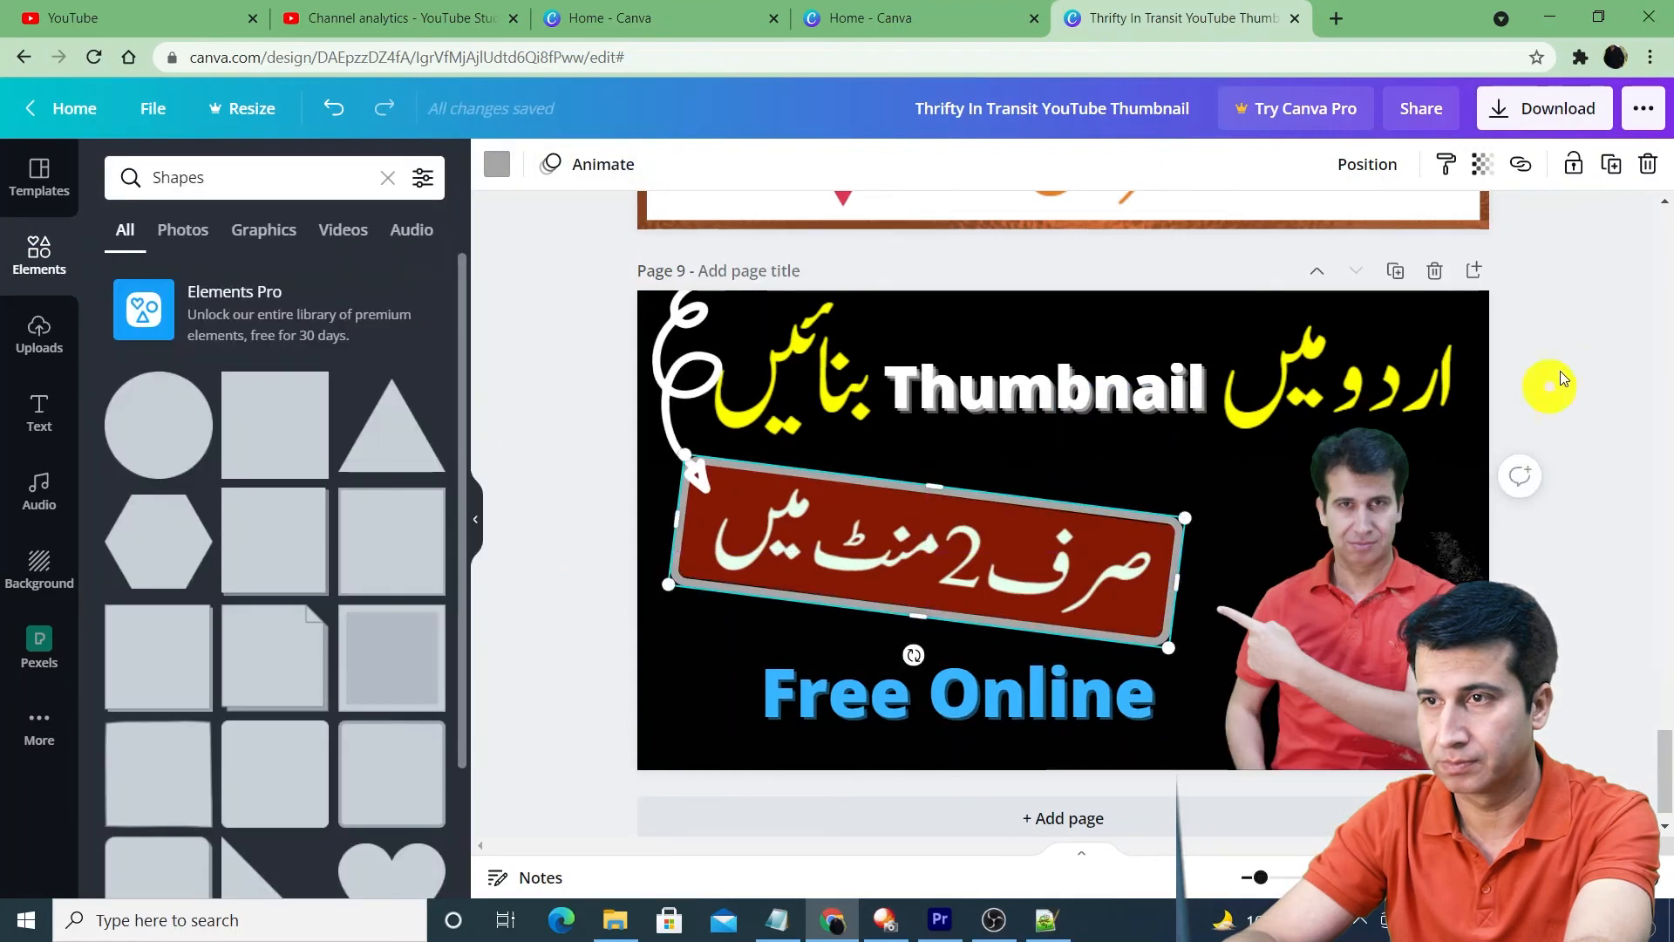
# Step: Add a small red circle and place it on the upper left corner of the framed Urdu label
pyautogui.click(1560, 380)
pyautogui.click(157, 425)
pyautogui.moveTo(1064, 530); pyautogui.dragTo(768, 598)
pyautogui.moveTo(898, 730); pyautogui.dragTo(689, 515)
pyautogui.moveTo(662, 490); pyautogui.dragTo(705, 481)
pyautogui.click(496, 166)
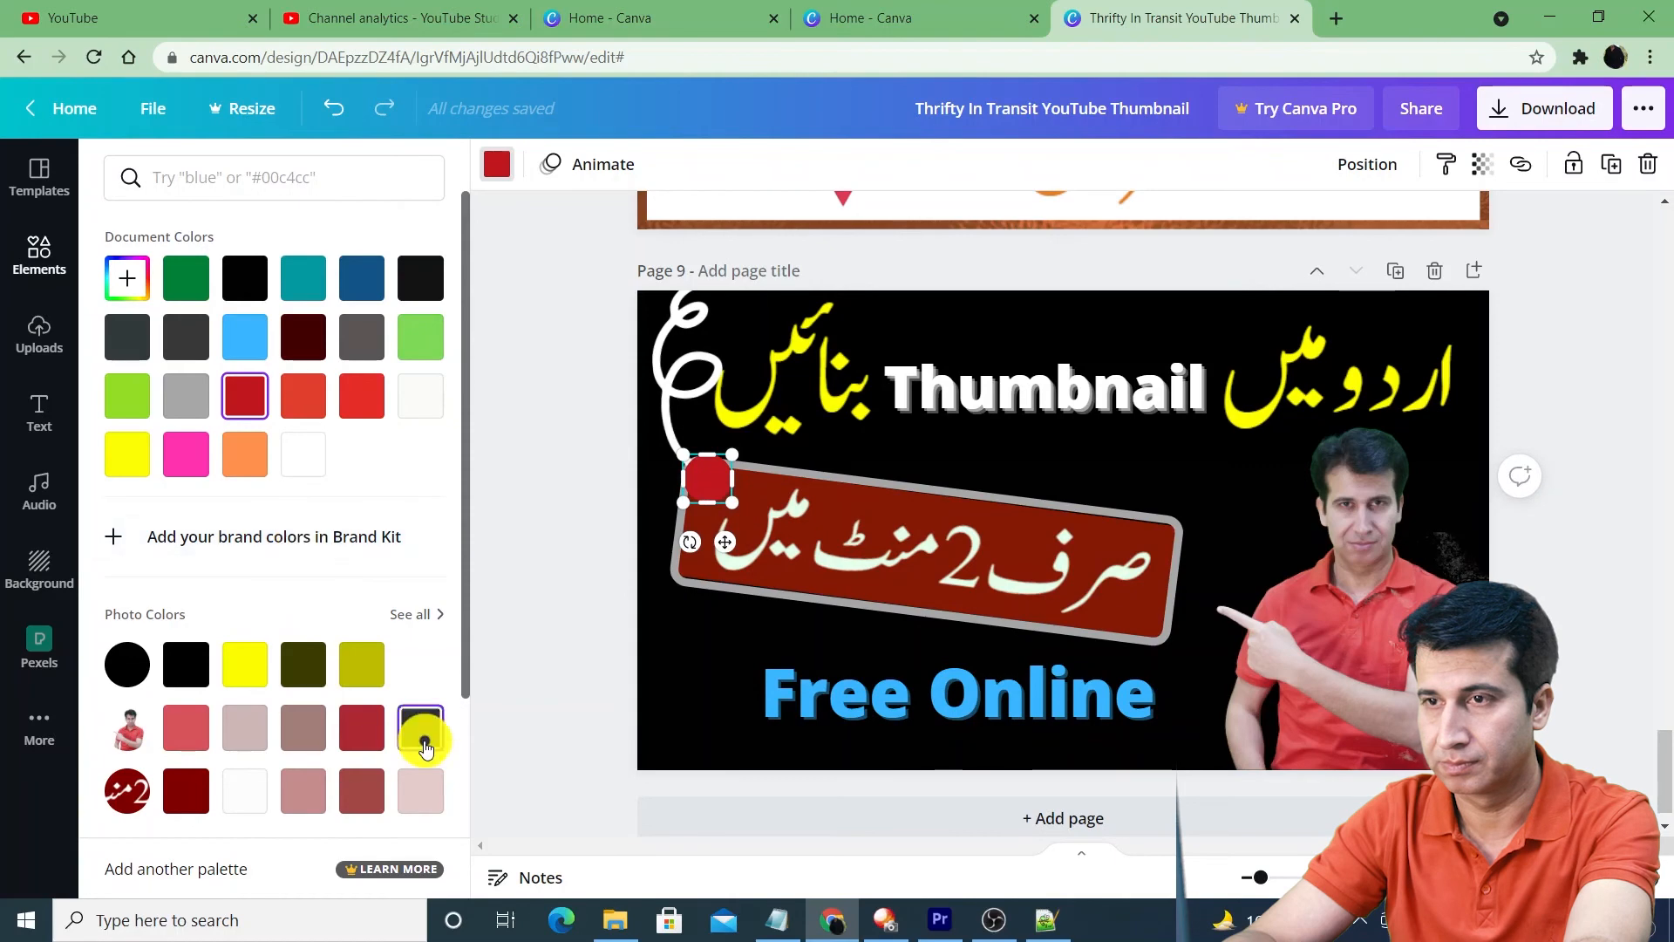
# Step: Add a smaller black circle and centre it inside the red circle so the two form a ring
pyautogui.click(39, 255)
pyautogui.click(420, 445)
pyautogui.scroll(-7, 250, 610)
pyautogui.scroll(-3, 250, 610)
pyautogui.moveTo(301, 623); pyautogui.dragTo(978, 579)
pyautogui.click(707, 479)
pyautogui.click(496, 165)
pyautogui.click(185, 666)
pyautogui.moveTo(828, 614); pyautogui.dragTo(777, 540)
pyautogui.moveTo(991, 695); pyautogui.dragTo(794, 498)
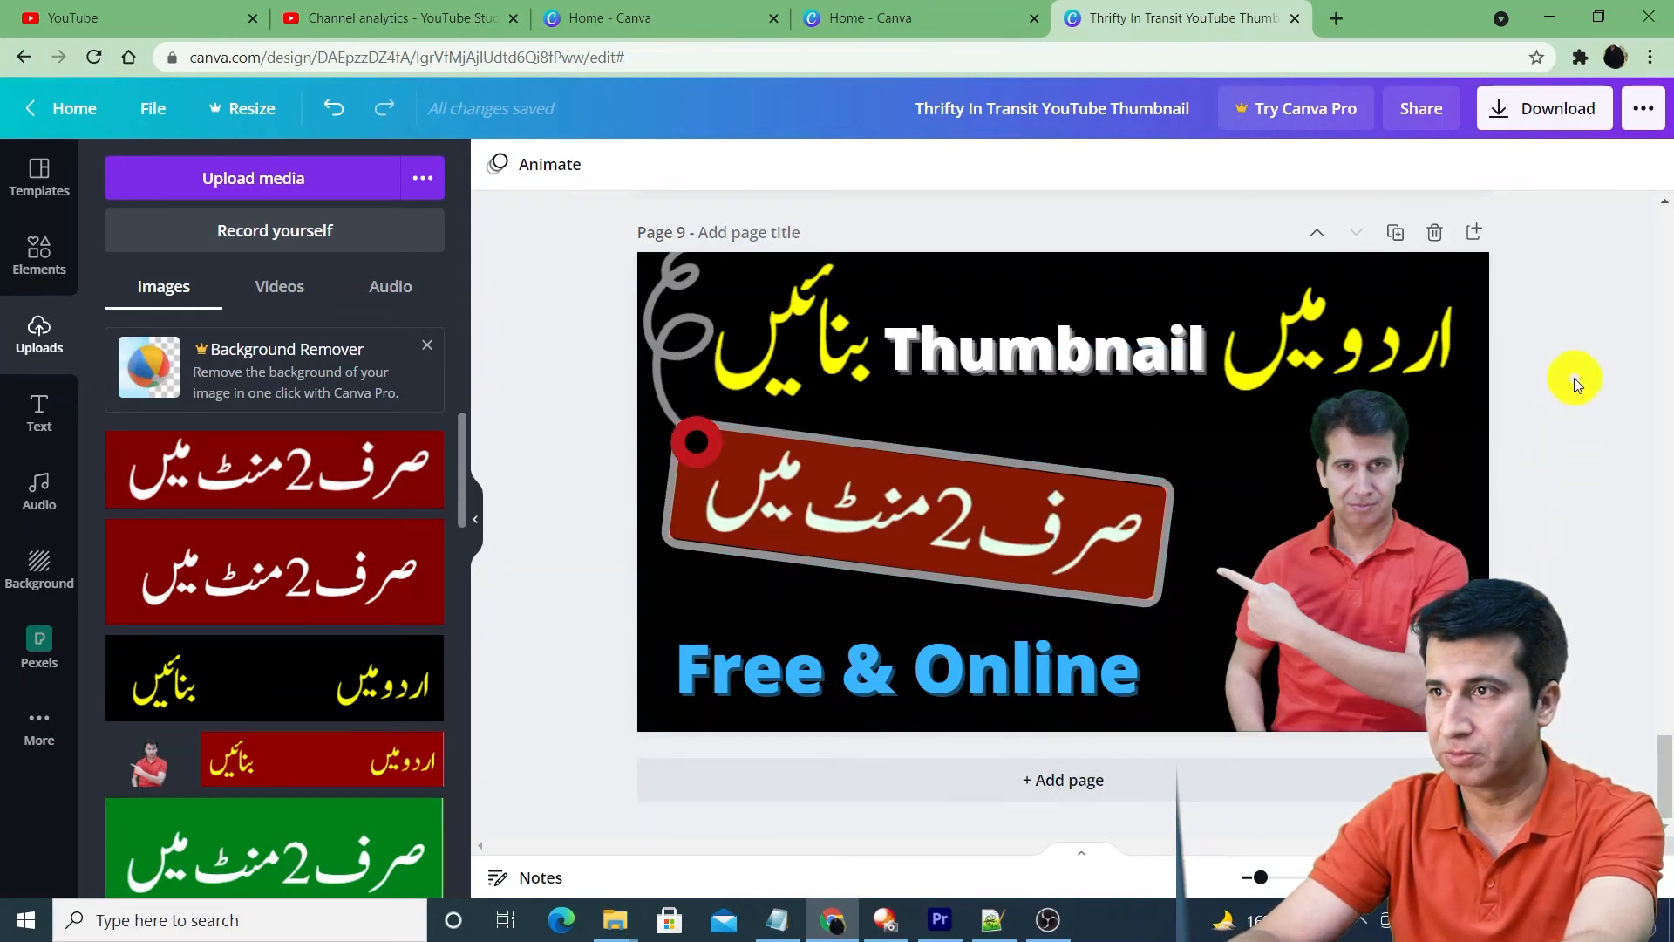
# Step: Download only page 9 of the design as a PNG and open the downloaded image
pyautogui.click(1578, 120)
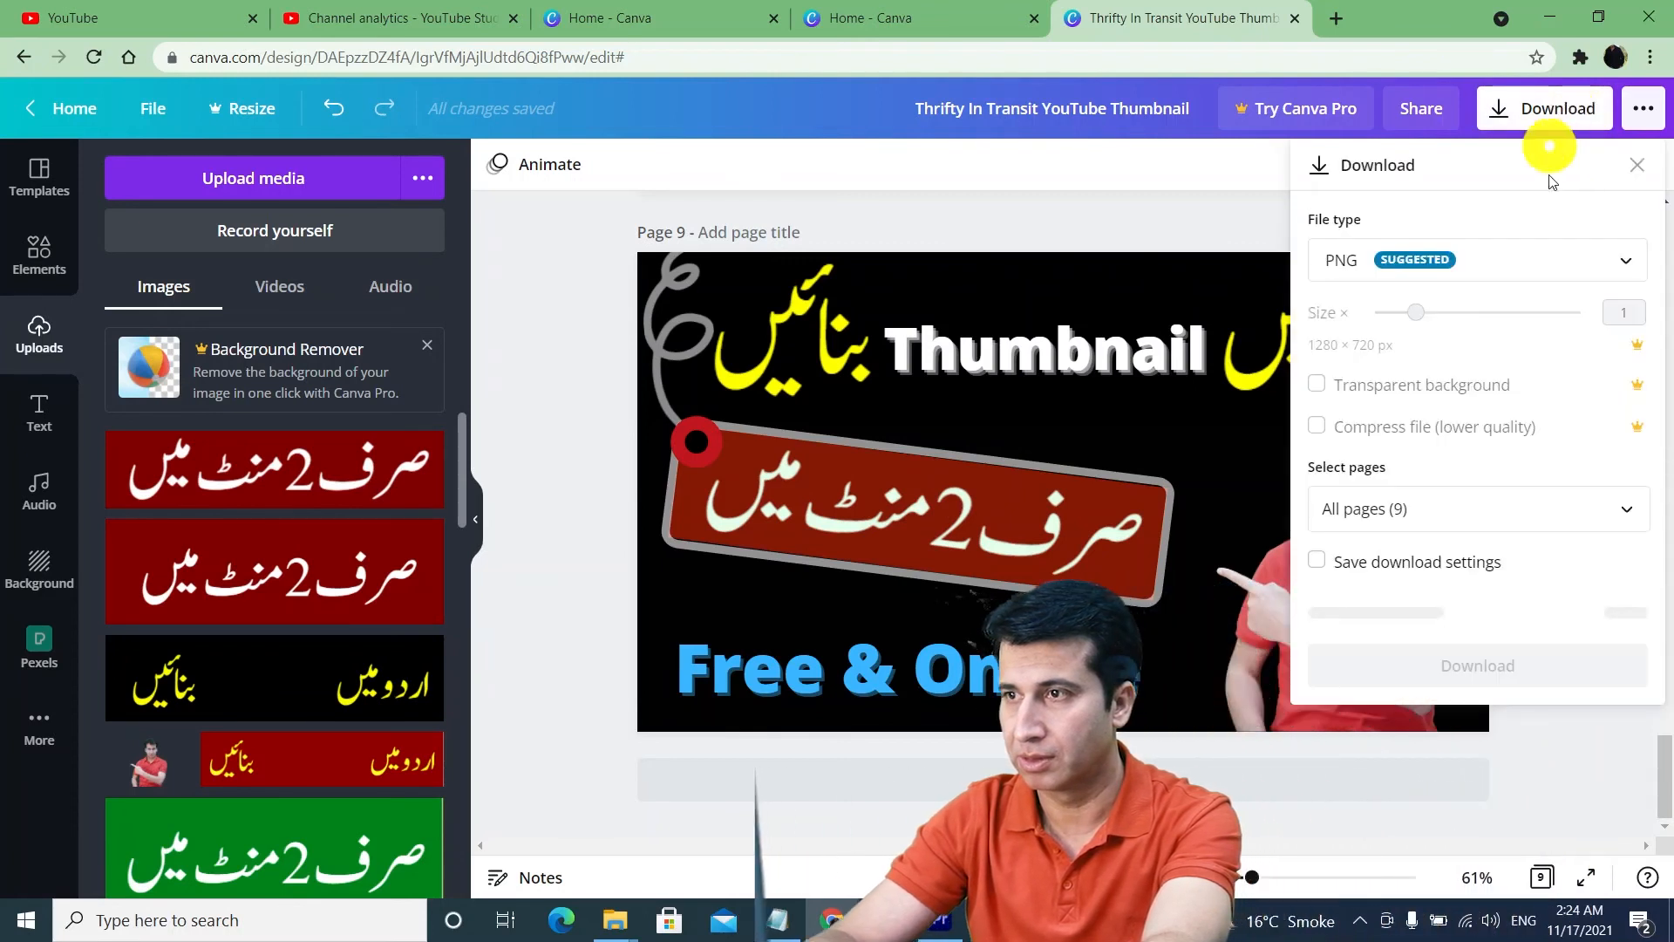
pyautogui.click(1440, 510)
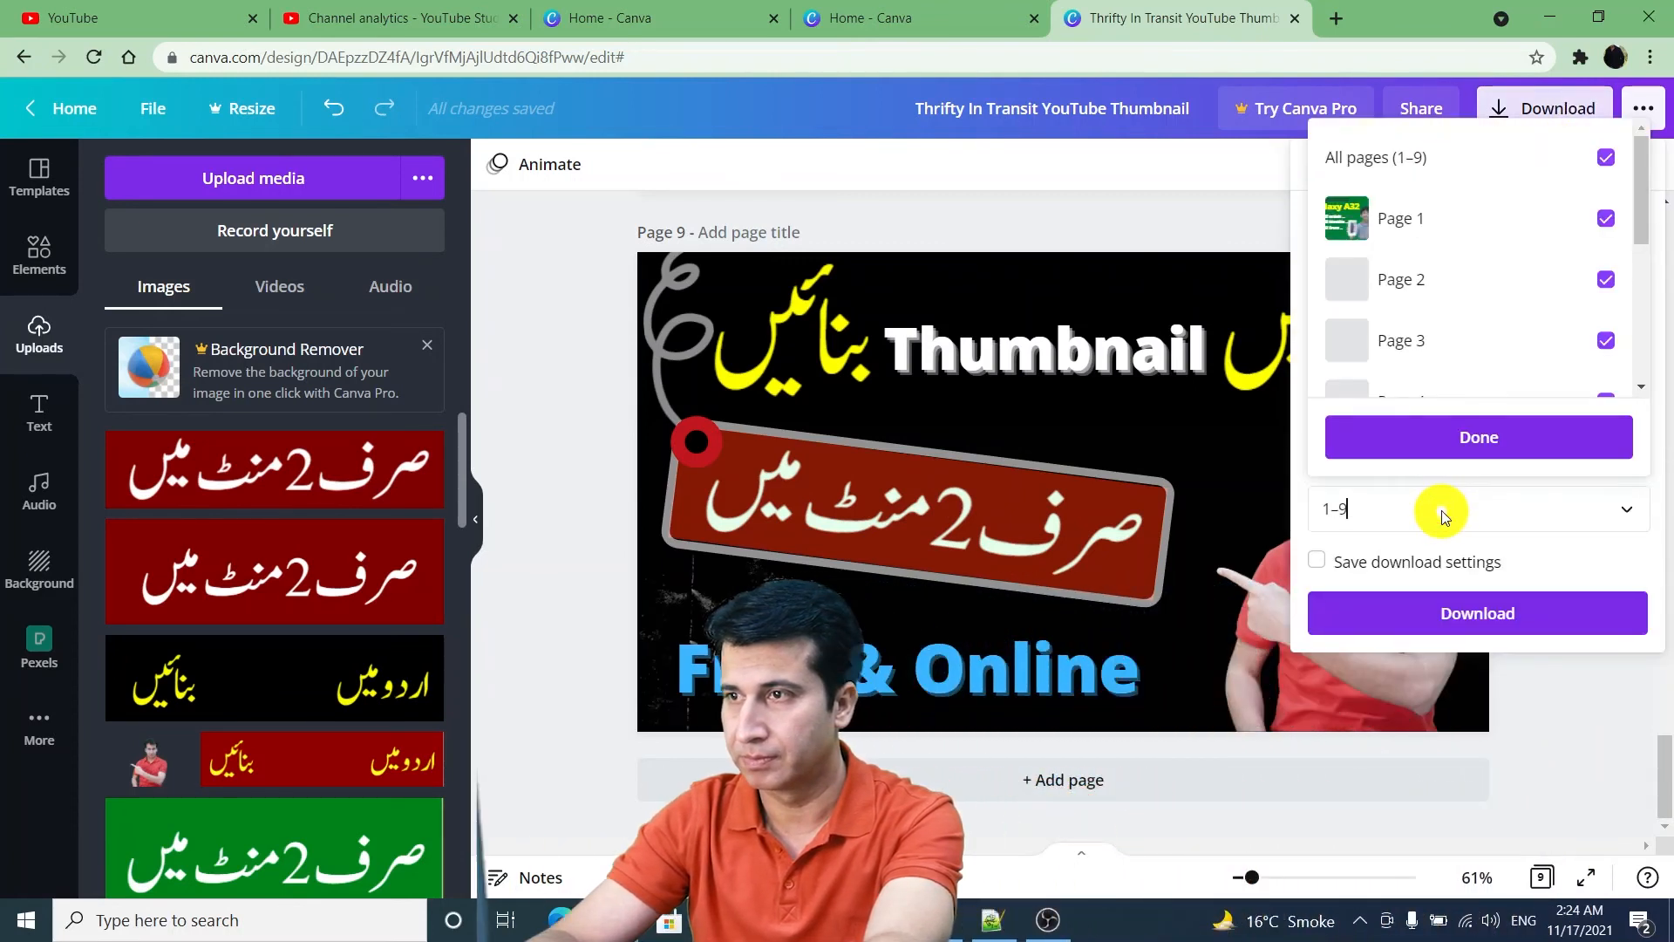
pyautogui.click(1439, 510)
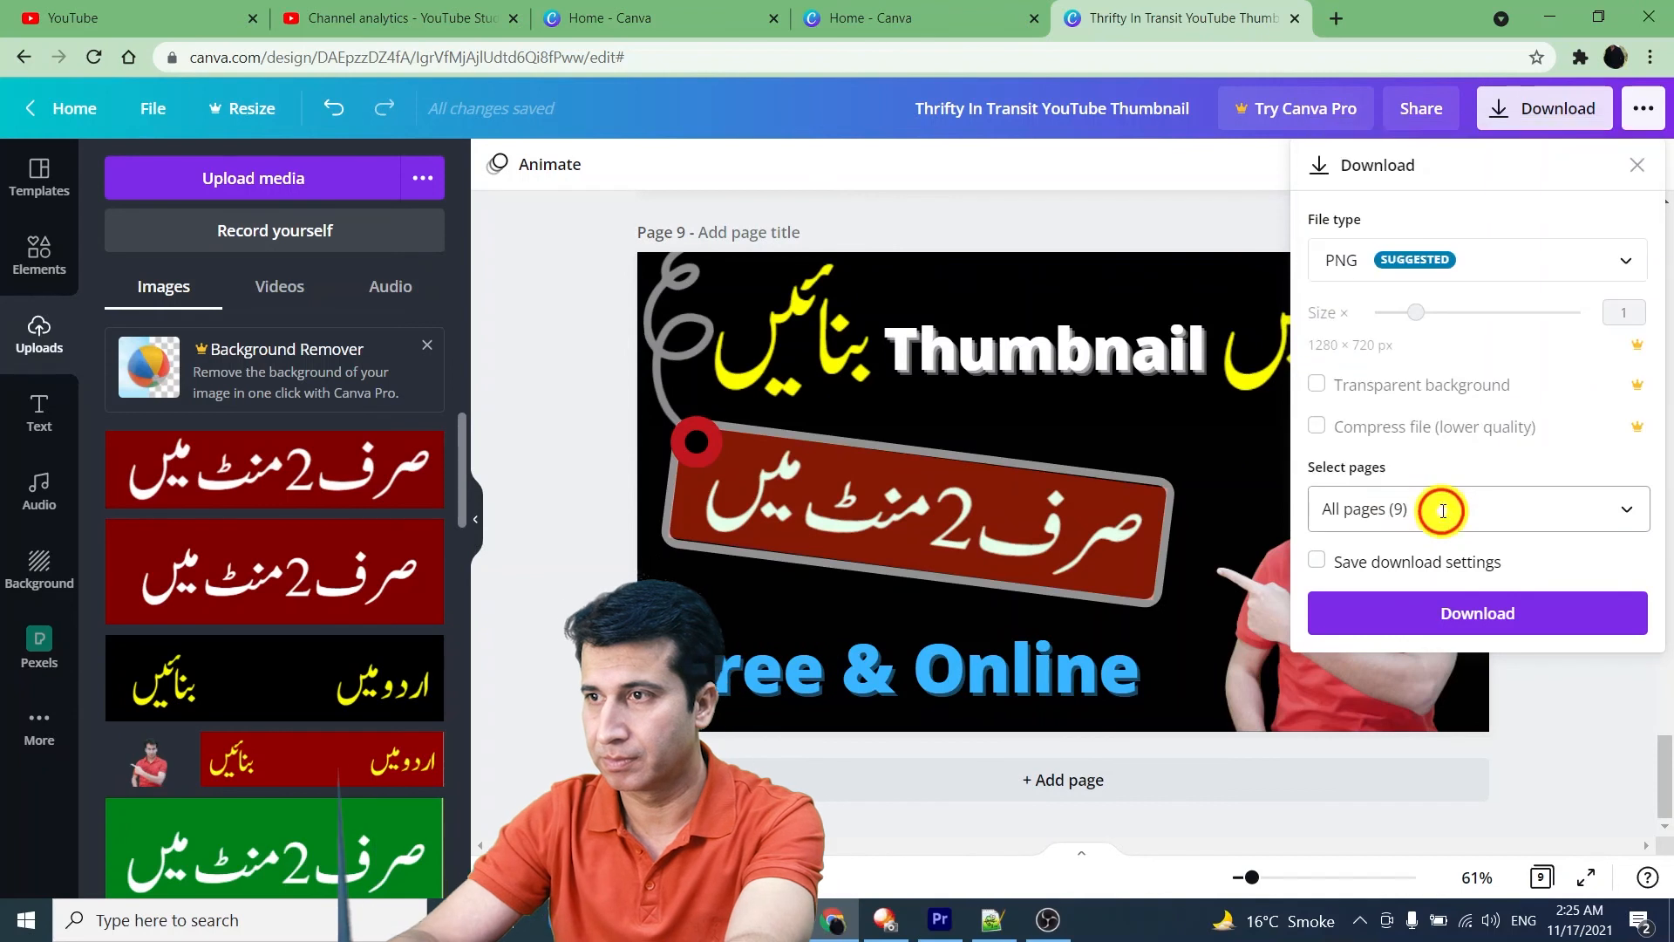
pyautogui.click(1350, 512)
pyautogui.click(1409, 624)
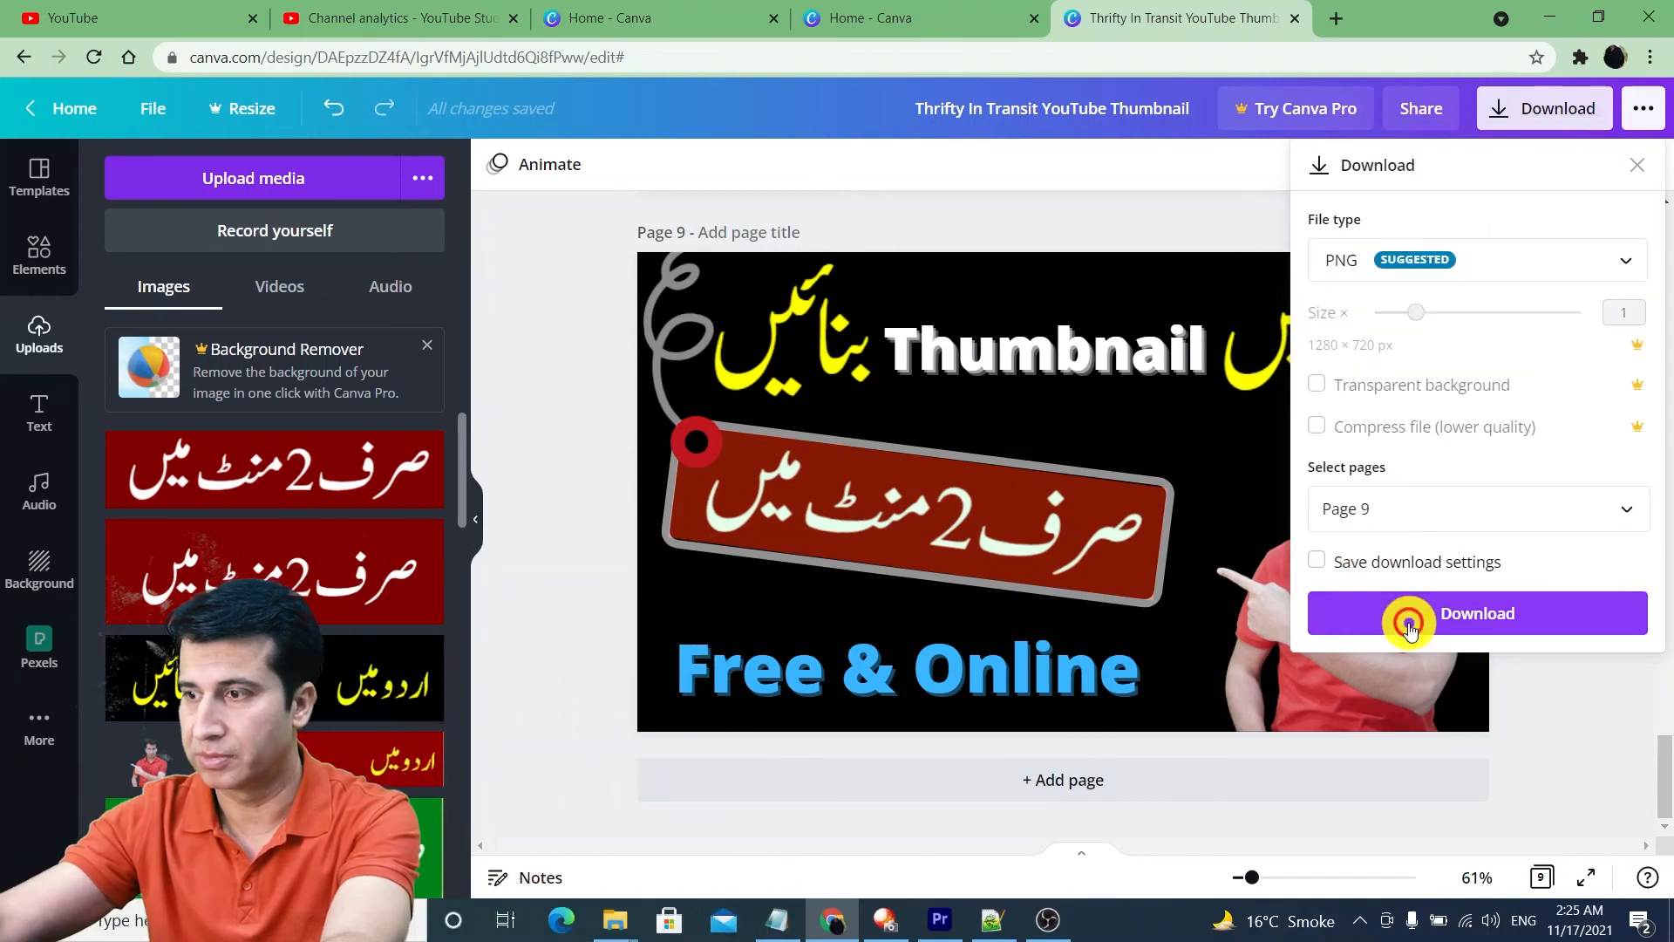
pyautogui.click(1451, 617)
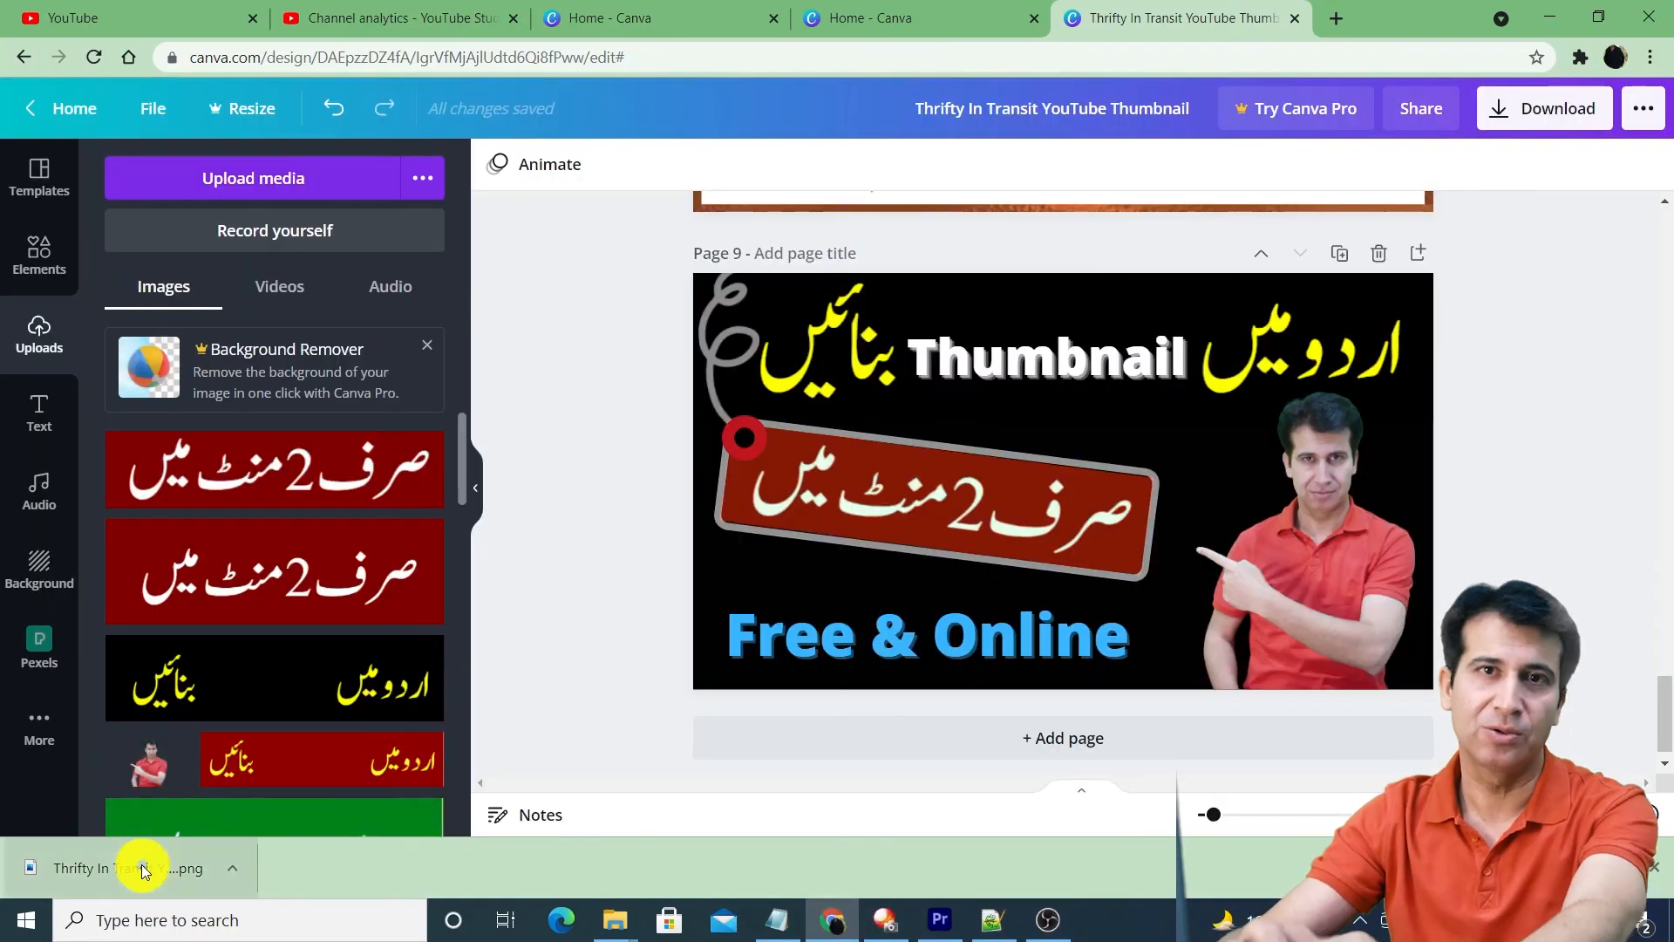
pyautogui.click(140, 870)
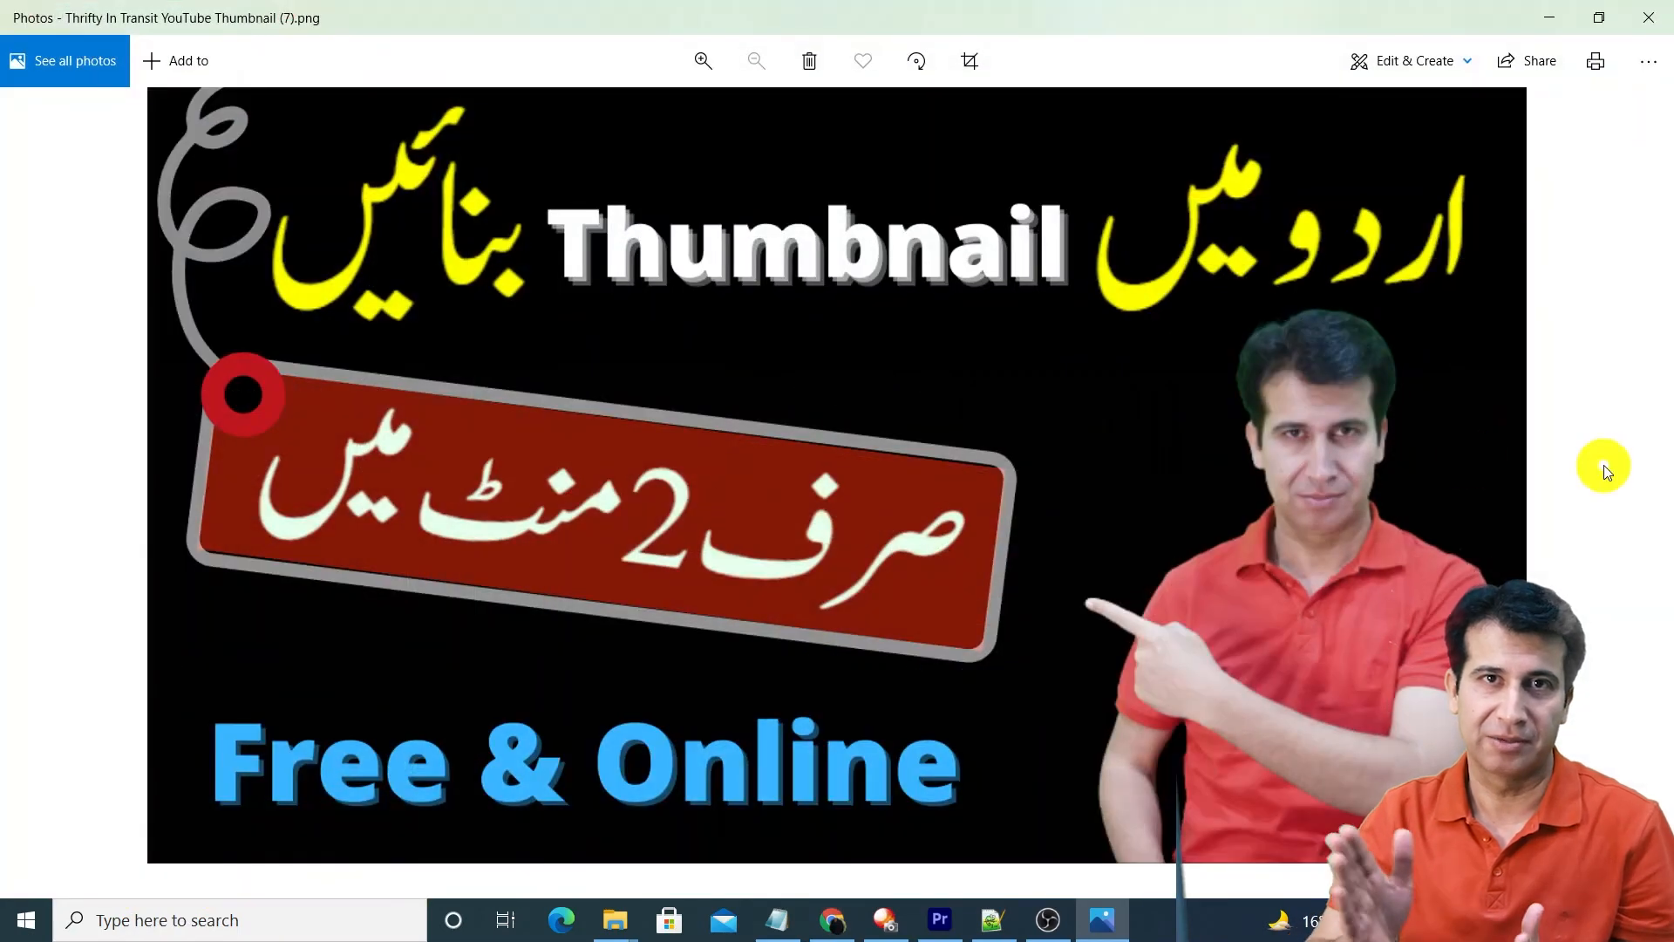